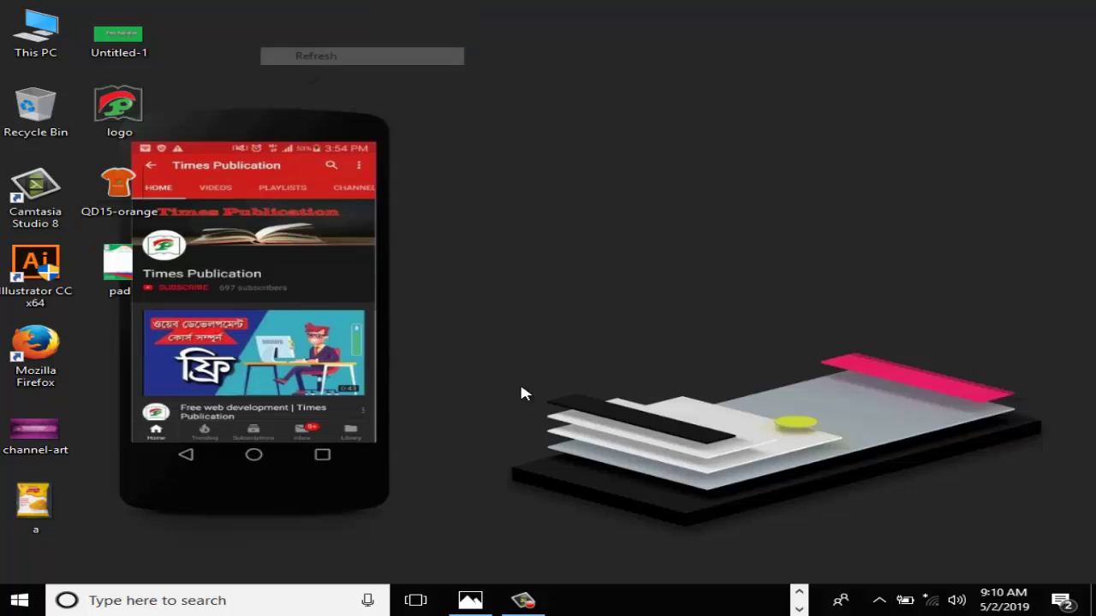
# View the pad.jpg reference image, close it, and switch to Illustrator with the whole pad design shown at 100% zoom.
pyautogui.click(470, 600)
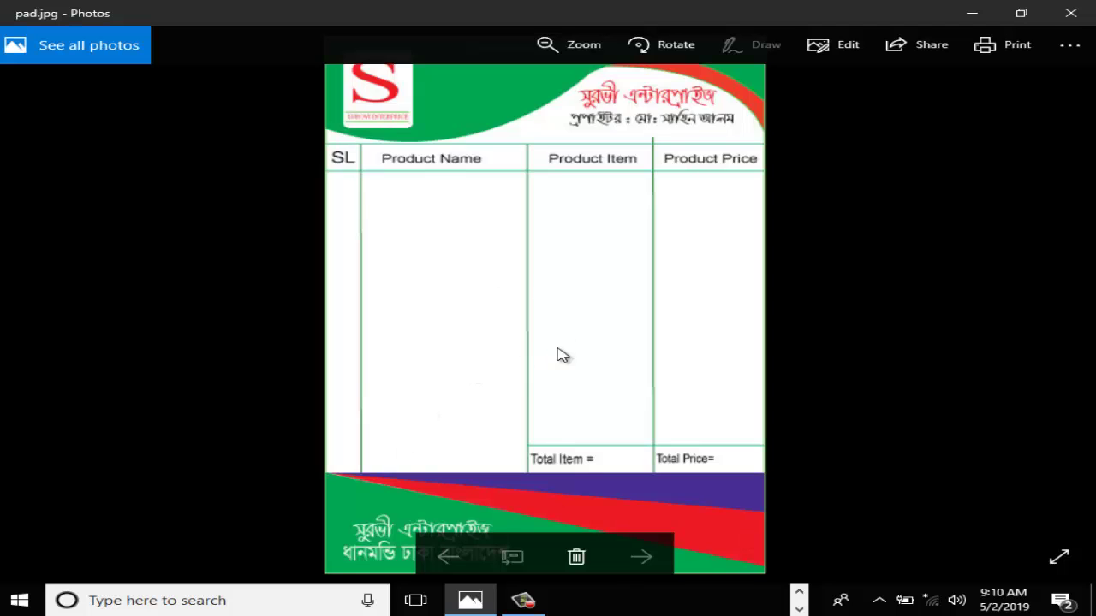
pyautogui.click(1093, 7)
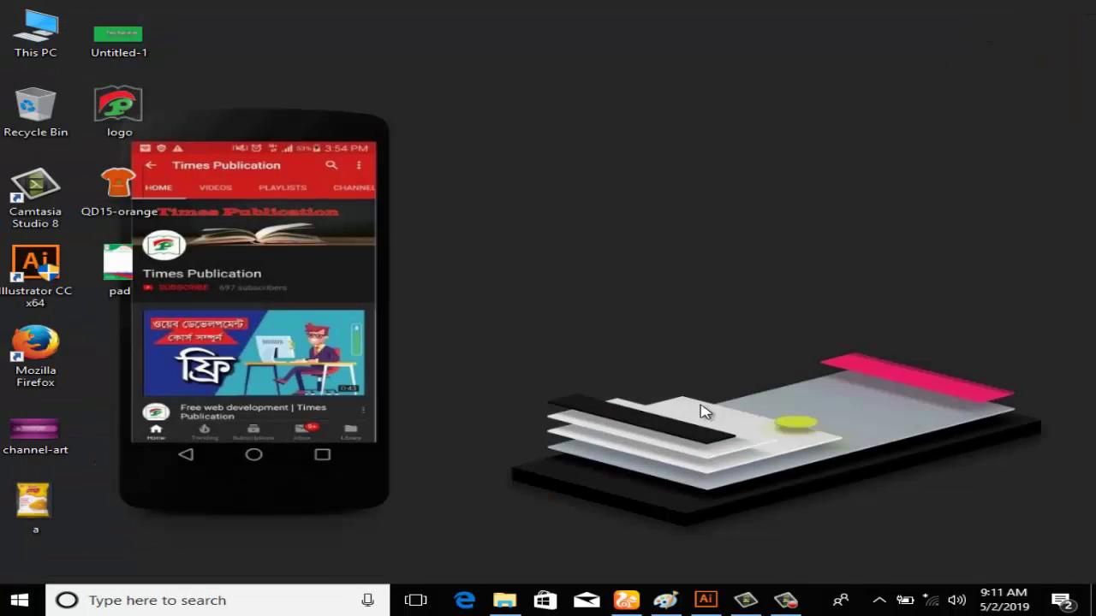
pyautogui.click(706, 598)
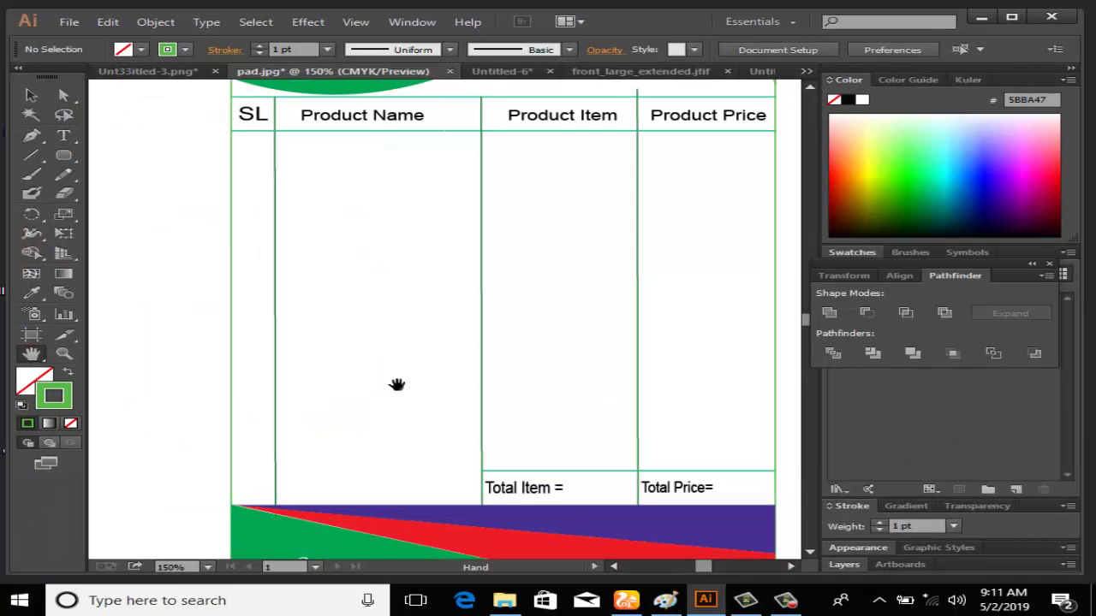
pyautogui.click(208, 567)
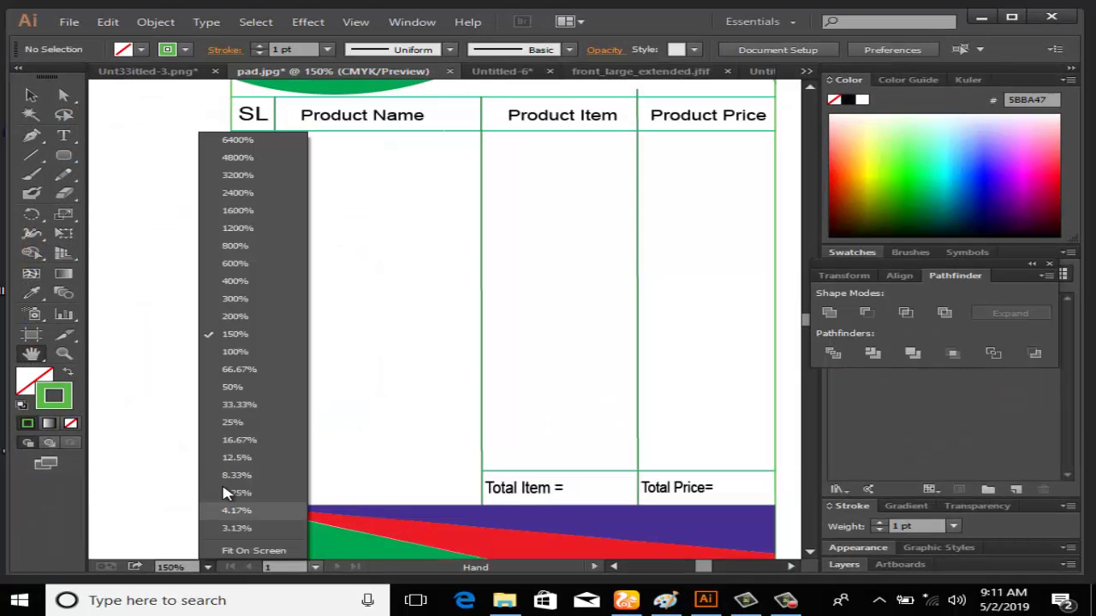
pyautogui.click(235, 367)
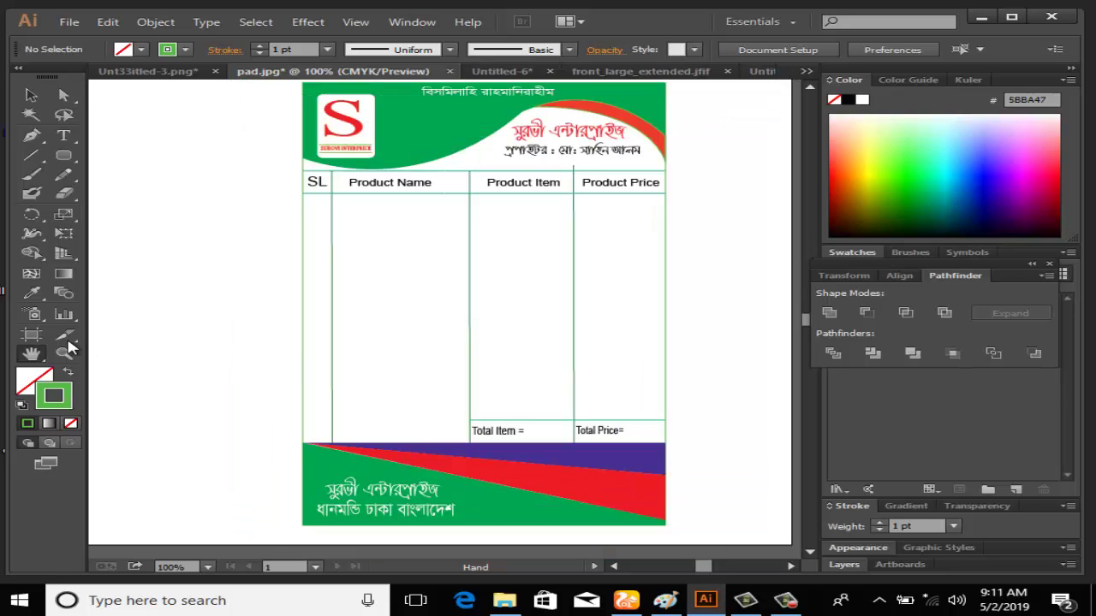
pyautogui.moveTo(375, 228); pyautogui.dragTo(317, 210)
pyautogui.click(31, 95)
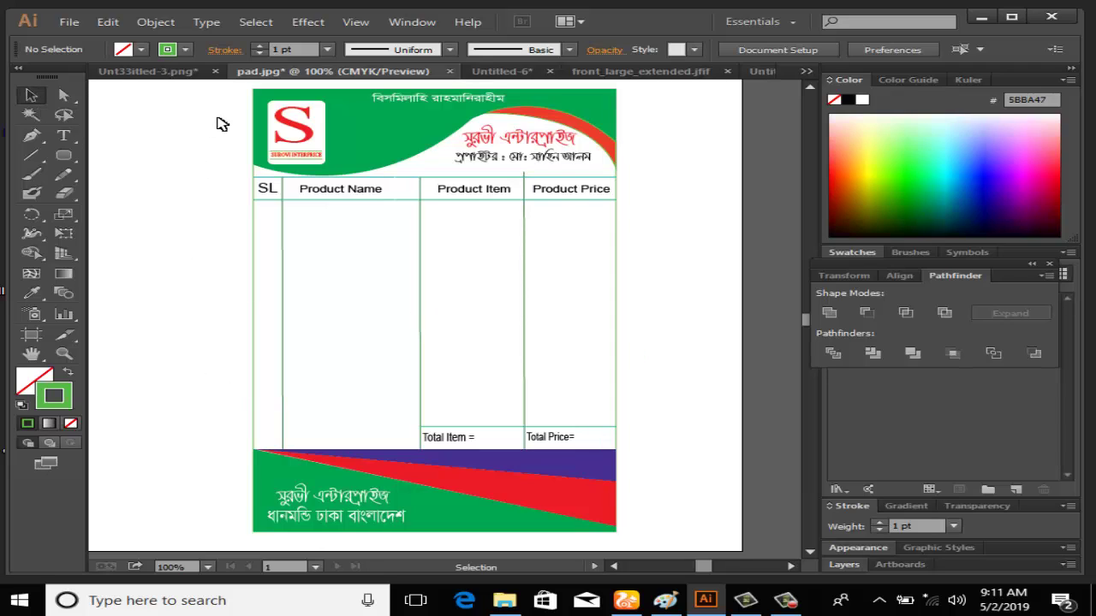
pyautogui.moveTo(226, 111); pyautogui.dragTo(613, 525)
pyautogui.moveTo(268, 103); pyautogui.dragTo(419, 277)
pyautogui.moveTo(454, 321); pyautogui.dragTo(215, 126)
pyautogui.click(548, 227)
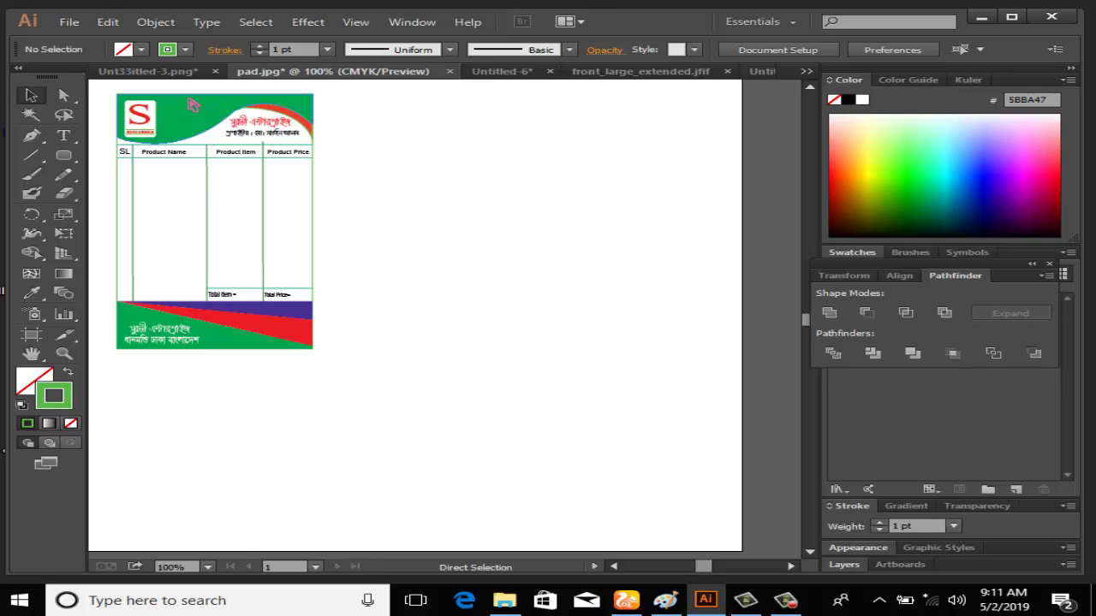
pyautogui.hotkey('ctrl', 'z')
pyautogui.hotkey('ctrl', 'z')
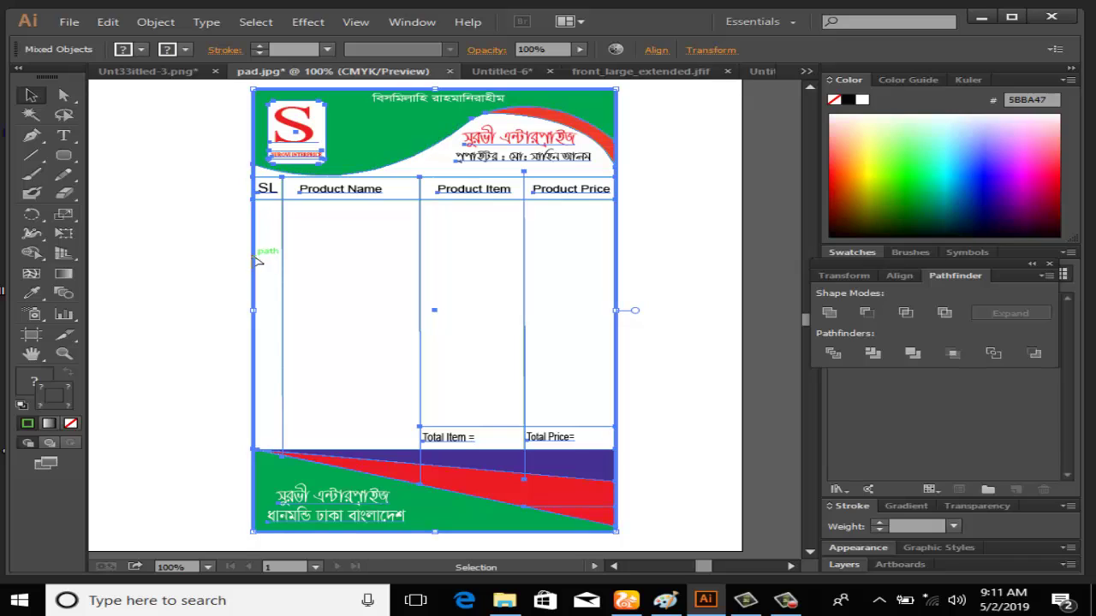
# Check the selected pad artwork's width and height, and scale it down into the upper-left corner of the artboard.
pyautogui.click(711, 51)
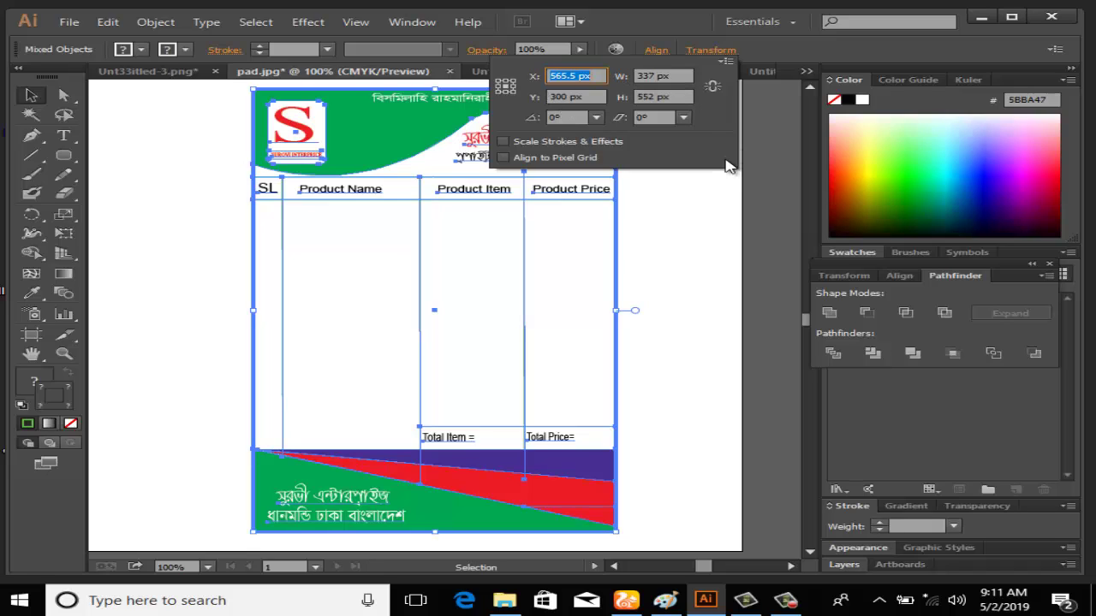
pyautogui.click(710, 50)
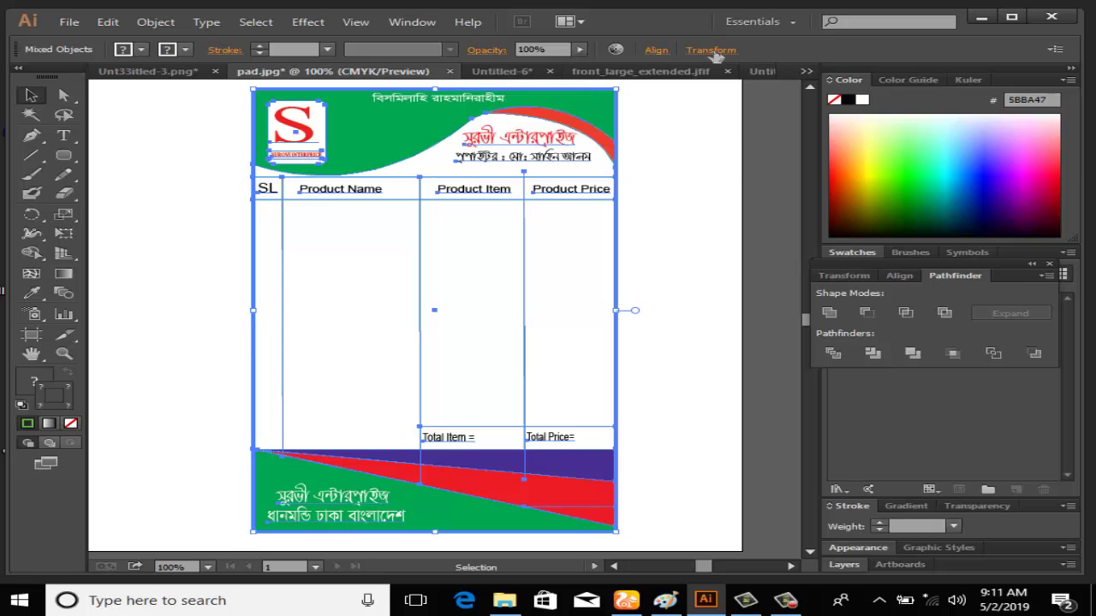
pyautogui.moveTo(398, 139); pyautogui.dragTo(283, 147)
pyautogui.moveTo(140, 100)
pyautogui.mouseDown()
pyautogui.moveTo(350, 338)
pyautogui.moveTo(265, 278)
pyautogui.moveTo(150, 96)
pyautogui.mouseUp()
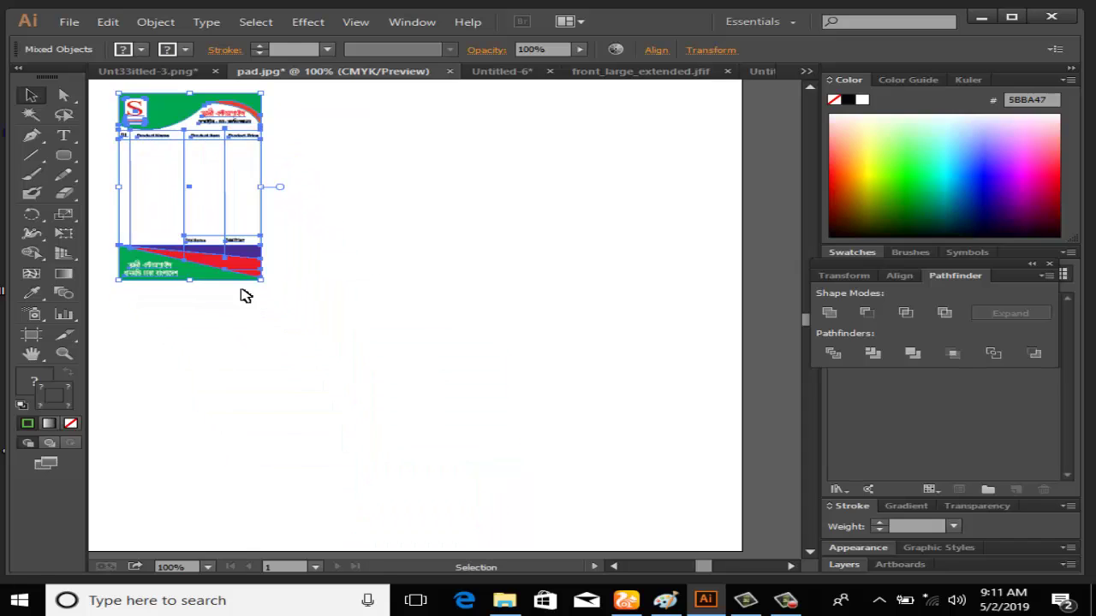
pyautogui.click(223, 291)
# Create a rectangle 337 px wide and 552 px high on the empty part of the artboard.
pyautogui.moveTo(65, 155); pyautogui.dragTo(132, 151)
pyautogui.click(428, 186)
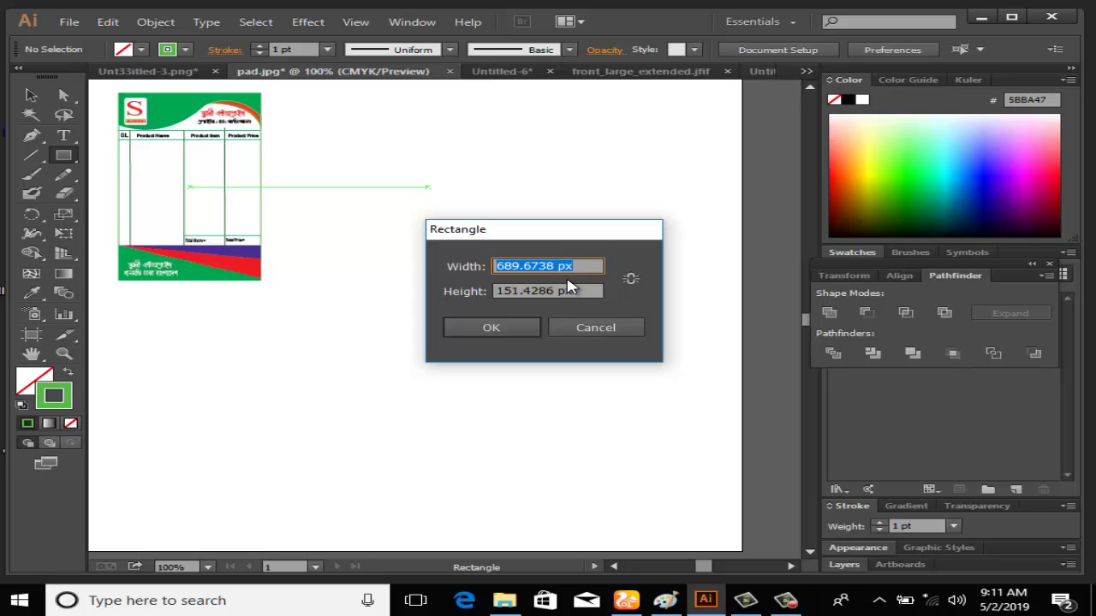
pyautogui.write('3')
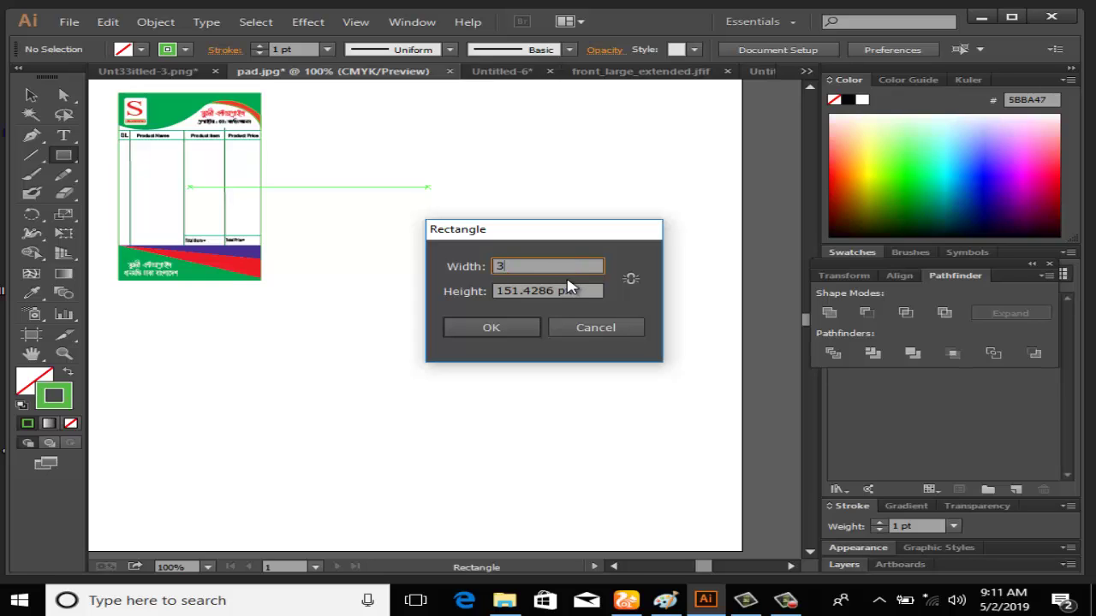
pyautogui.write('37')
pyautogui.press('Tab')
pyautogui.moveTo(559, 291); pyautogui.dragTo(407, 290)
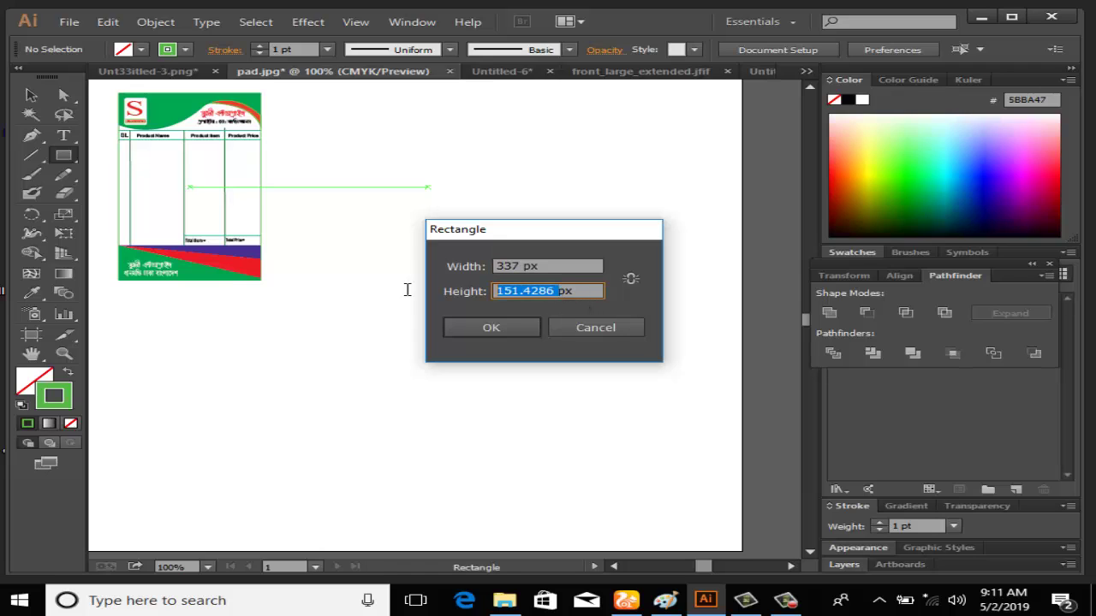
pyautogui.write('412')
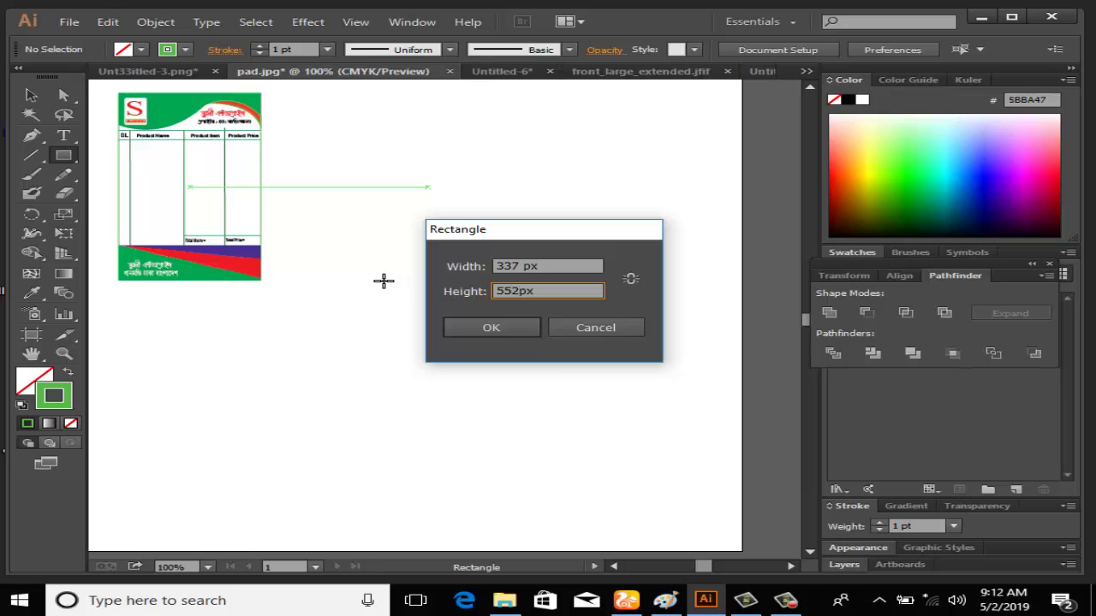
pyautogui.press('Return')
# Move the new rectangle to the right of the small pad, with its upper edge just inside the artboard's top edge.
pyautogui.click(31, 95)
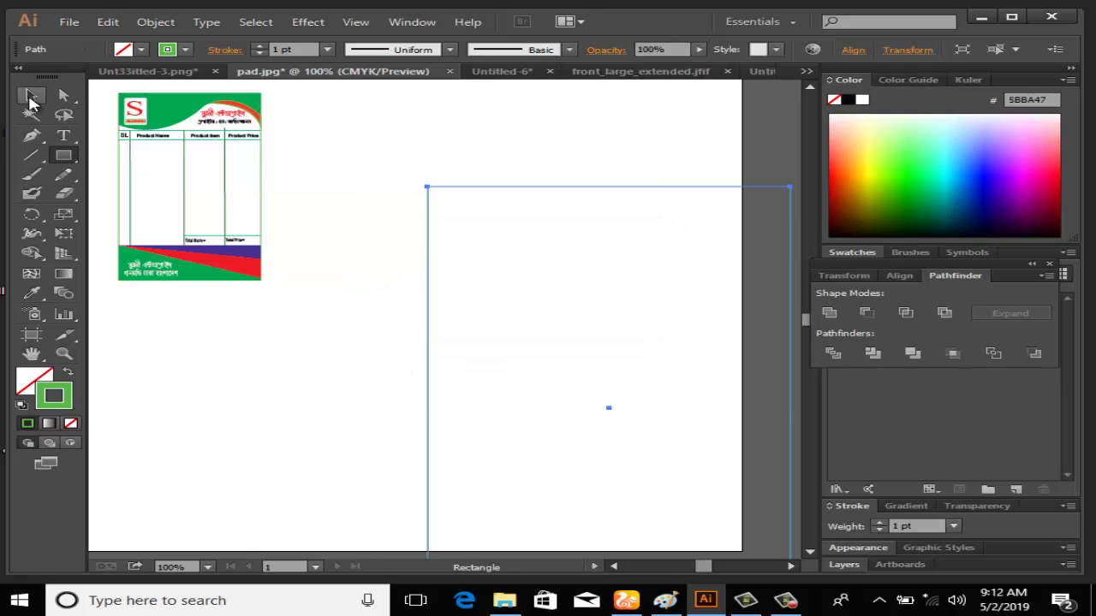
pyautogui.moveTo(525, 193); pyautogui.dragTo(380, 100)
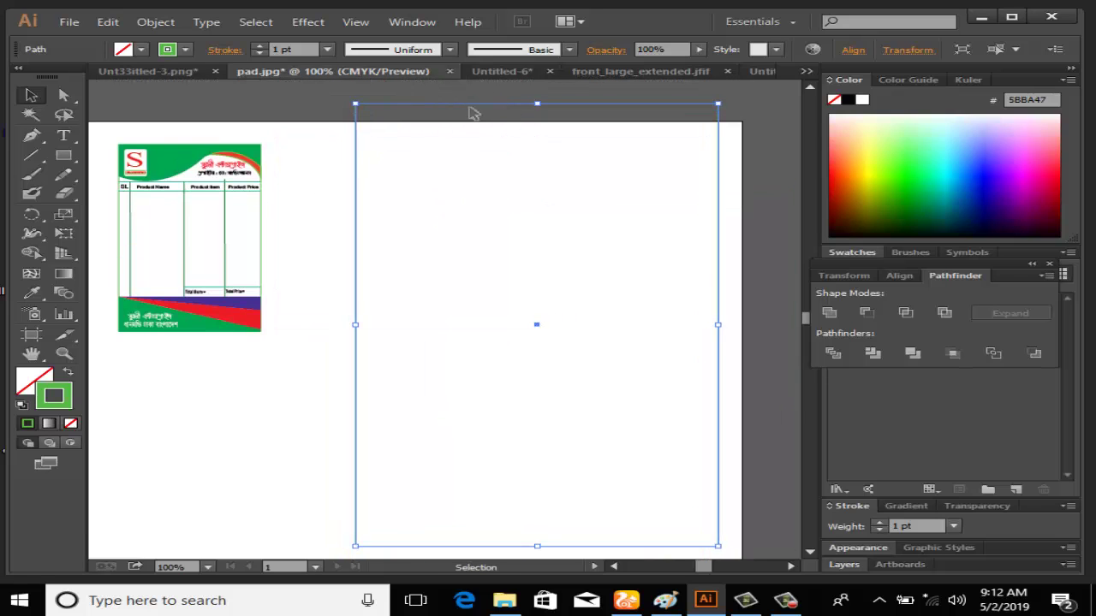
pyautogui.moveTo(474, 113); pyautogui.dragTo(470, 153)
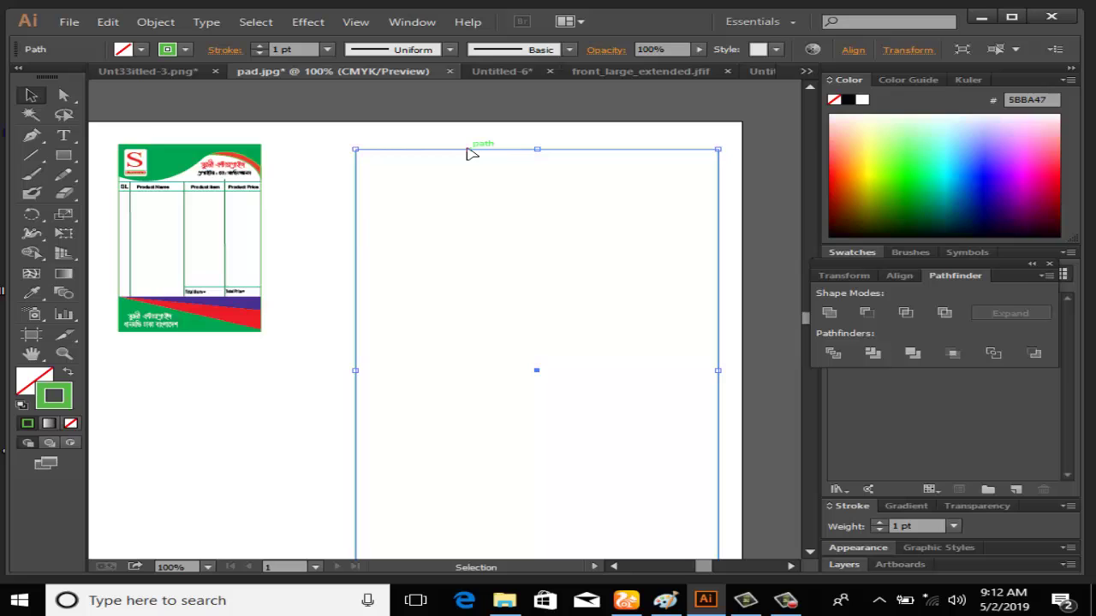
pyautogui.click(325, 227)
pyautogui.scroll(-2, 324, 224)
pyautogui.scroll(1, 364, 197)
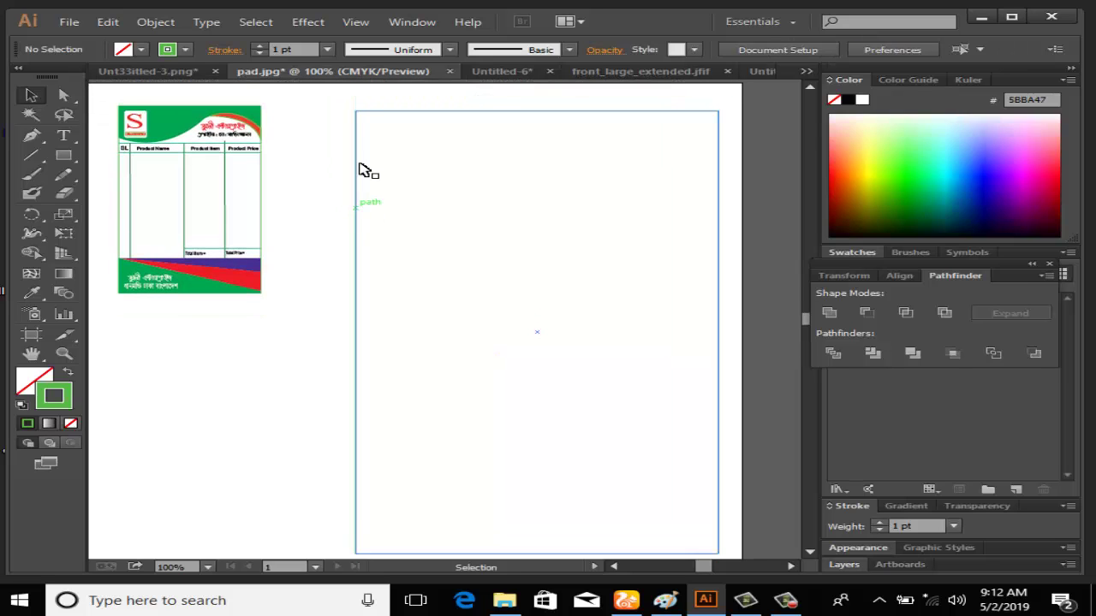
pyautogui.moveTo(374, 112); pyautogui.dragTo(372, 103)
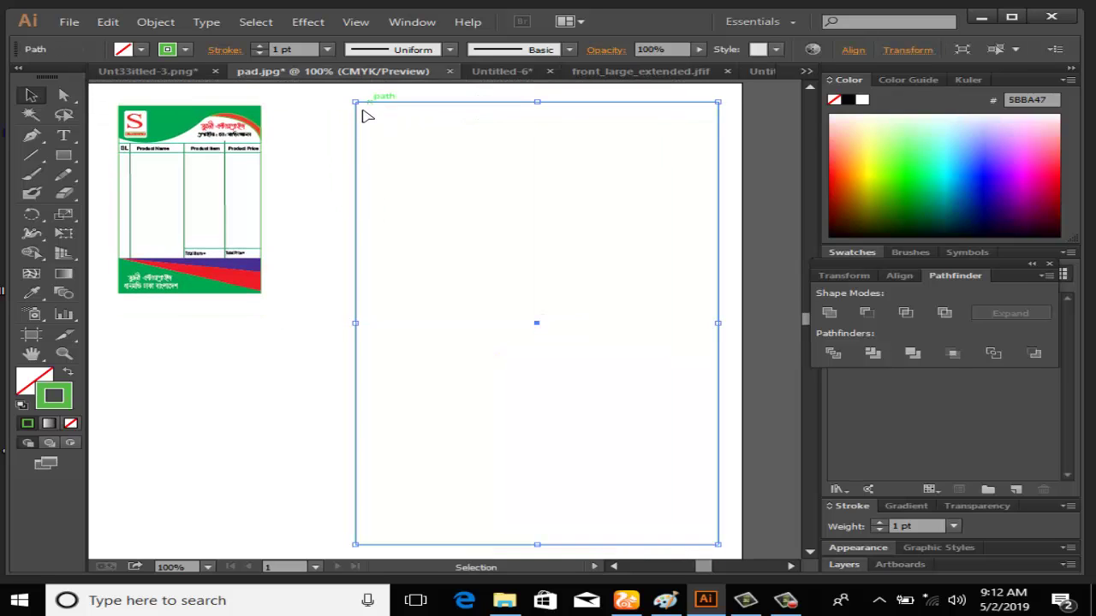
pyautogui.click(325, 139)
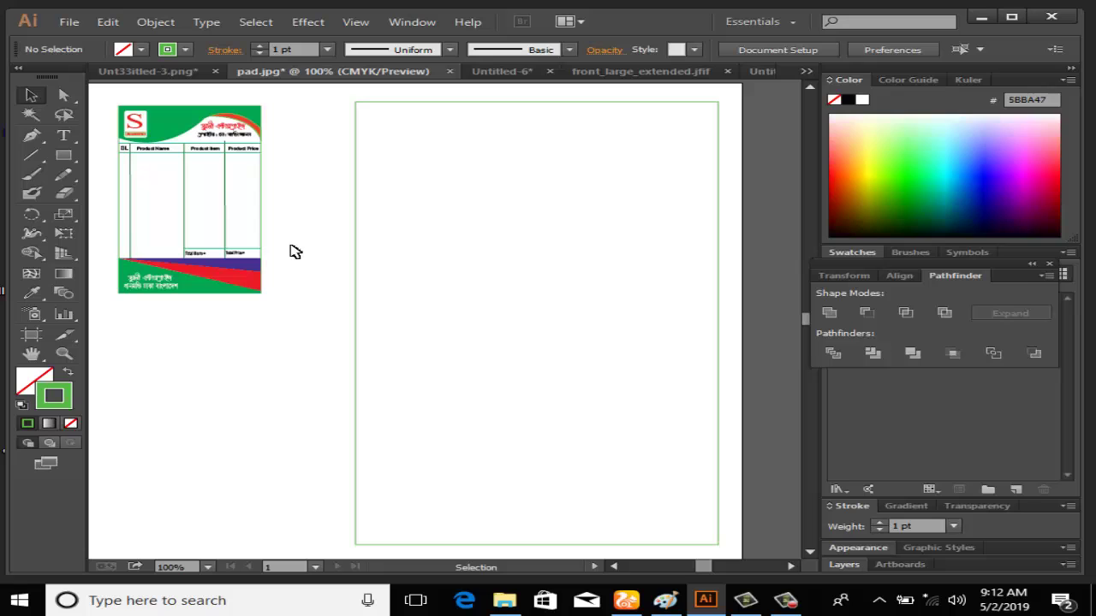
# Draw a closed header shape with the Pen tool, with an S-shaped wave below and straight sides along the rectangle's upper corners.
pyautogui.click(32, 137)
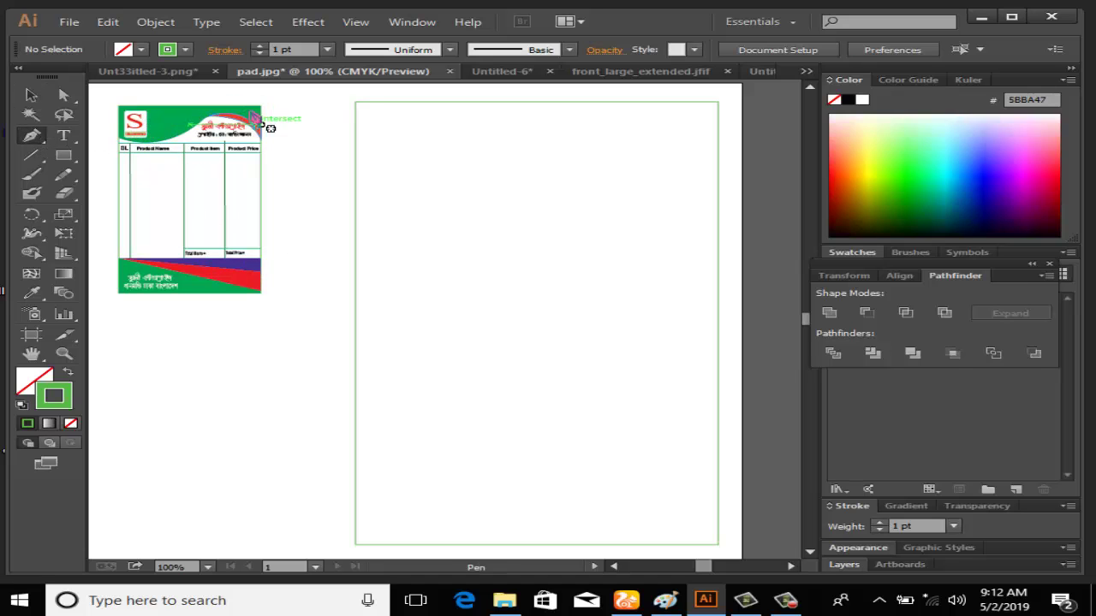
pyautogui.click(372, 113)
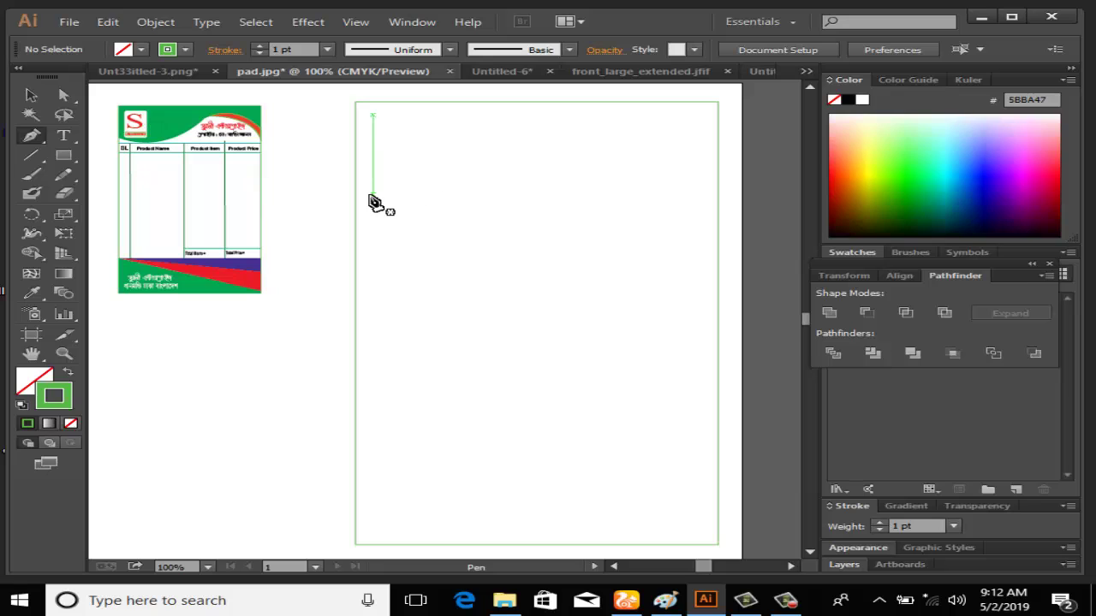
pyautogui.click(356, 192)
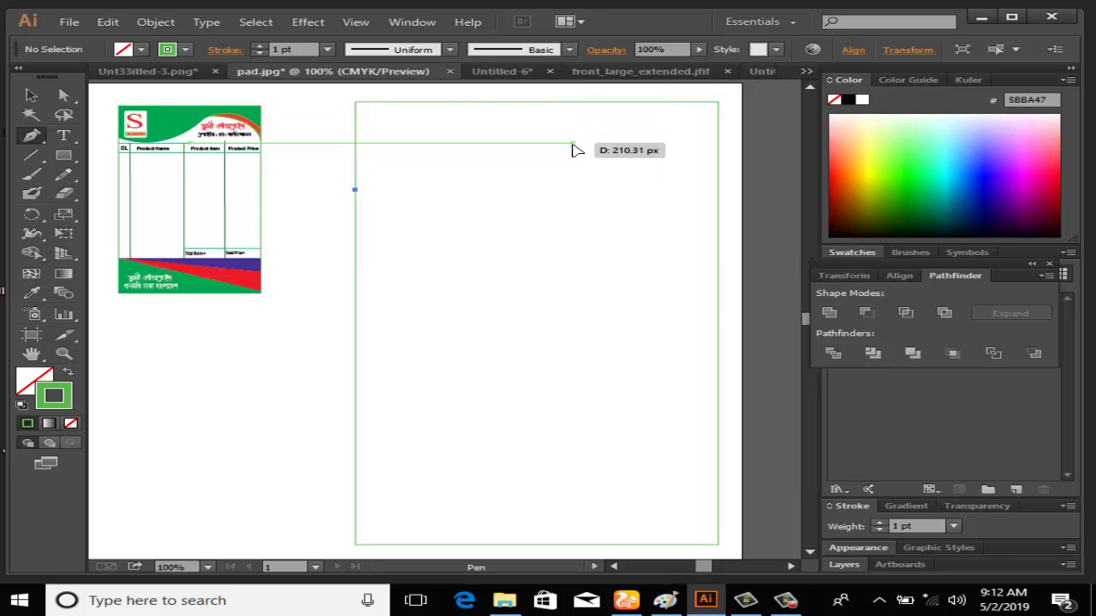
pyautogui.moveTo(573, 144); pyautogui.dragTo(710, 177)
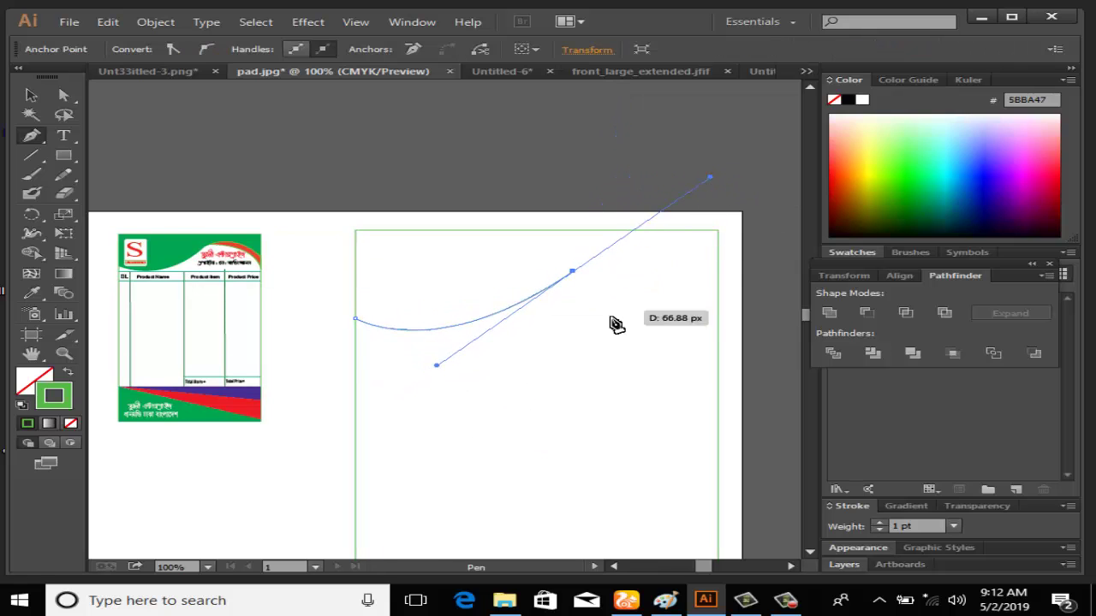
pyautogui.click(572, 272)
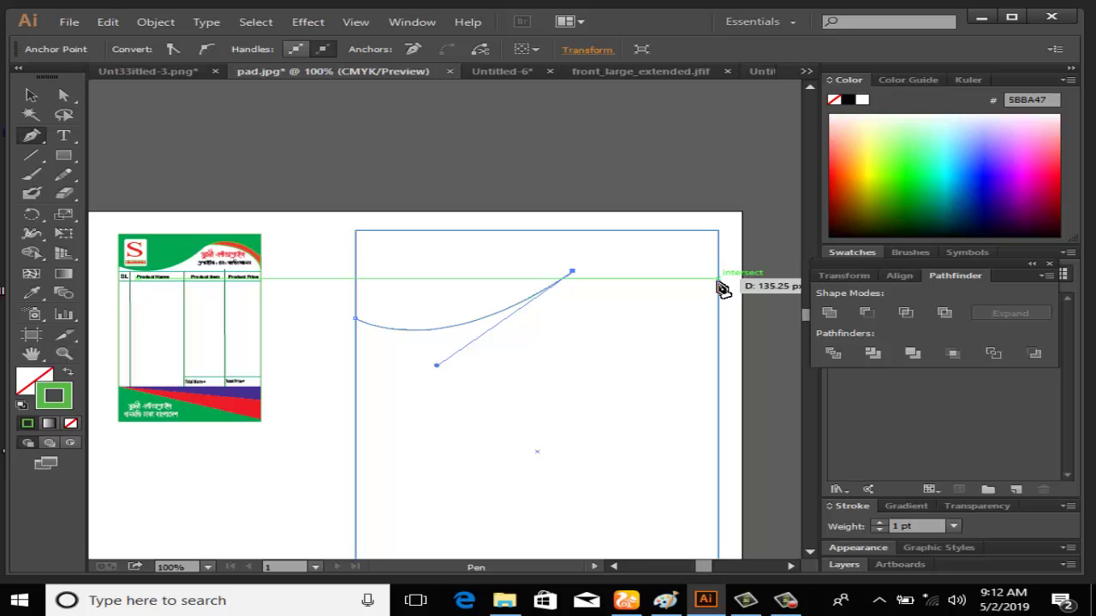
pyautogui.moveTo(718, 281); pyautogui.dragTo(792, 349)
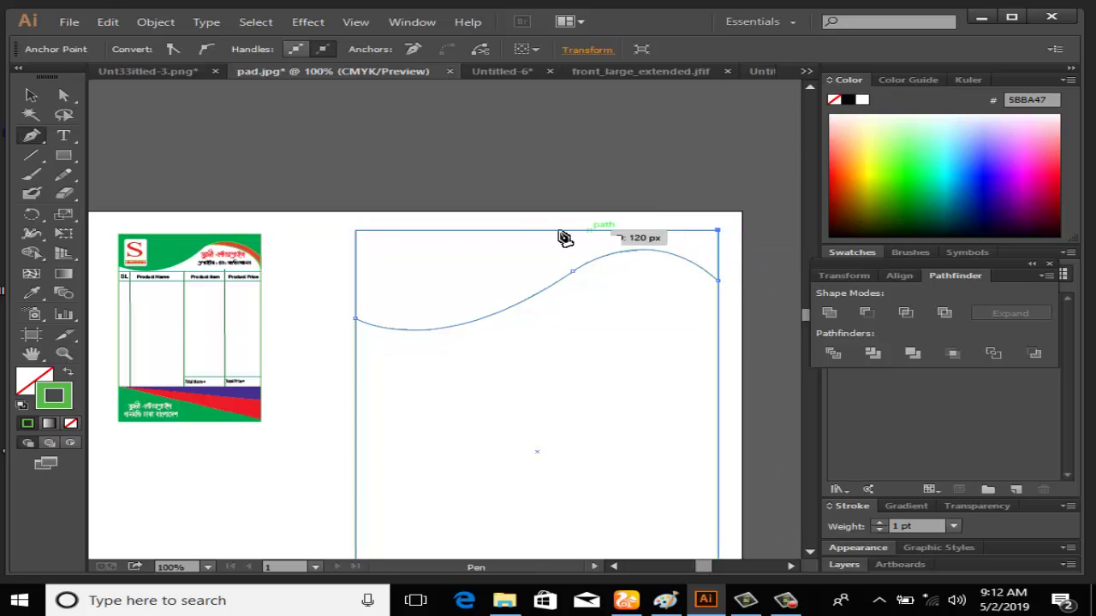
pyautogui.click(358, 325)
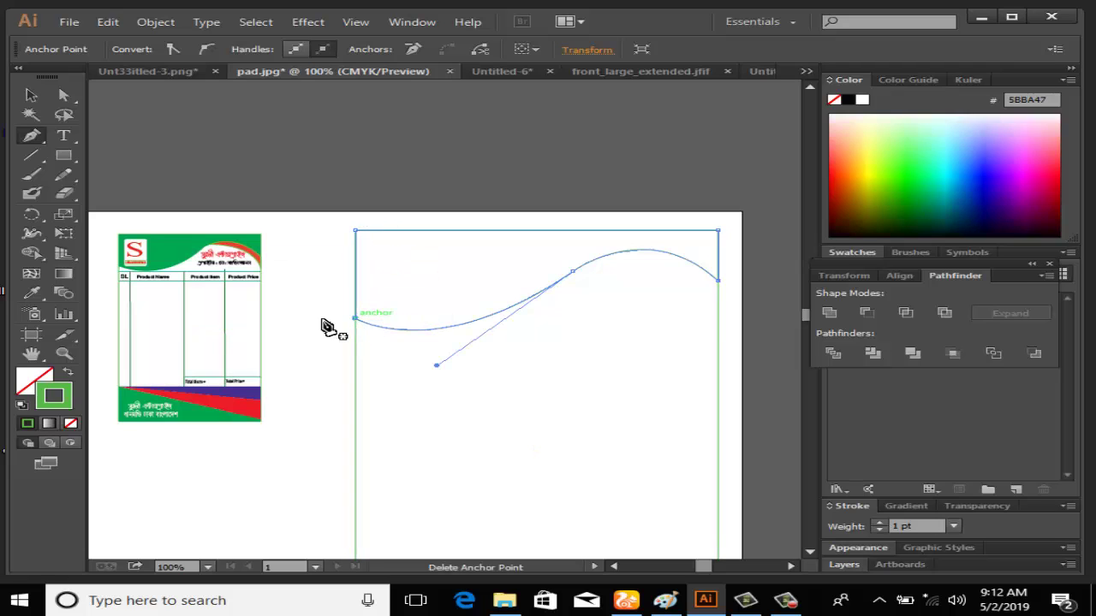
# Fill the wave-shaped header with the green sampled from the small pad's header using the Eyedropper, and deselect it.
pyautogui.click(31, 95)
pyautogui.scroll(-3, 483, 283)
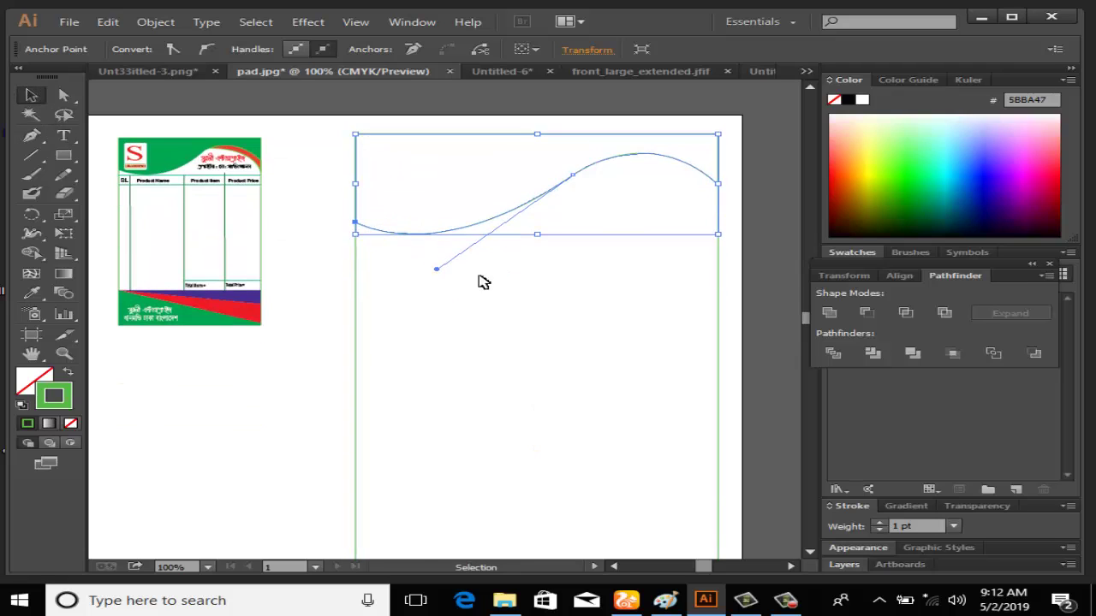
pyautogui.click(30, 293)
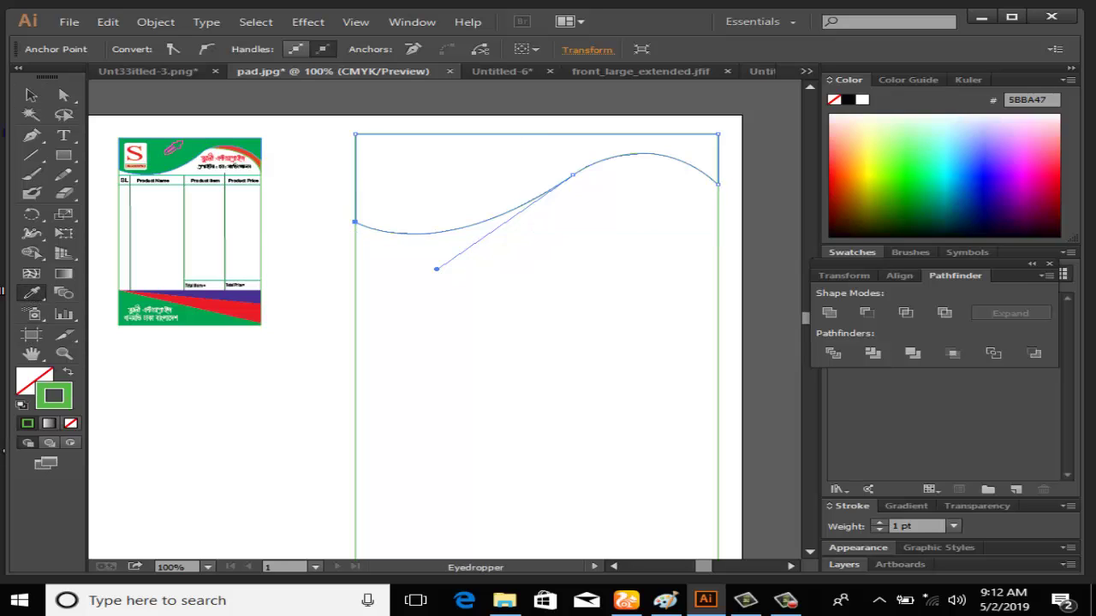
pyautogui.click(139, 166)
pyautogui.click(26, 100)
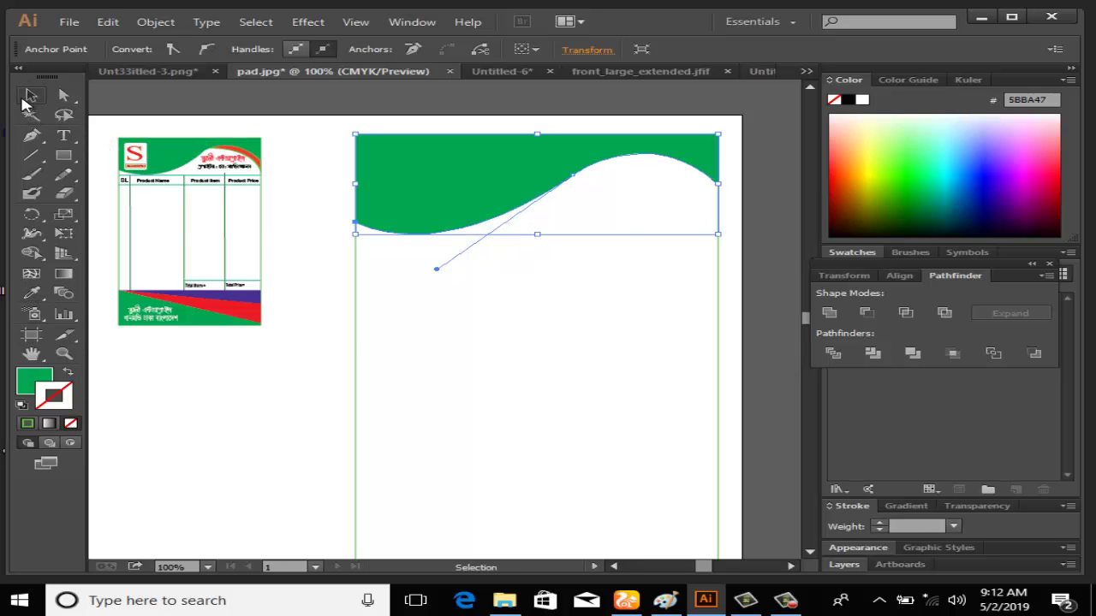
pyautogui.click(318, 238)
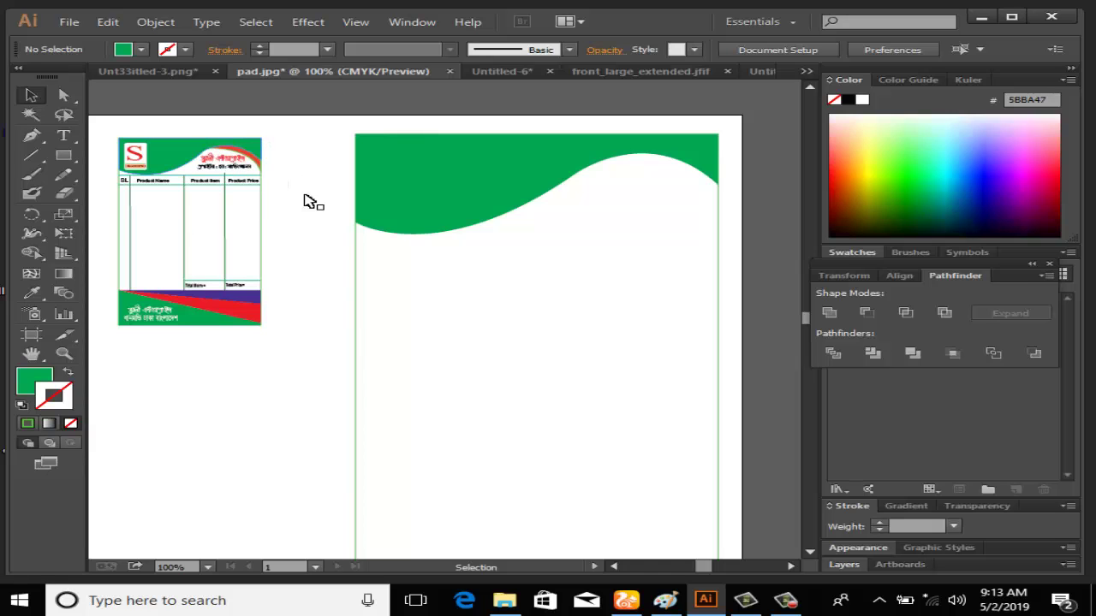
# Start a Pen path at the right end of the header's wave and curve it back along the crest to the wave's middle.
pyautogui.click(31, 136)
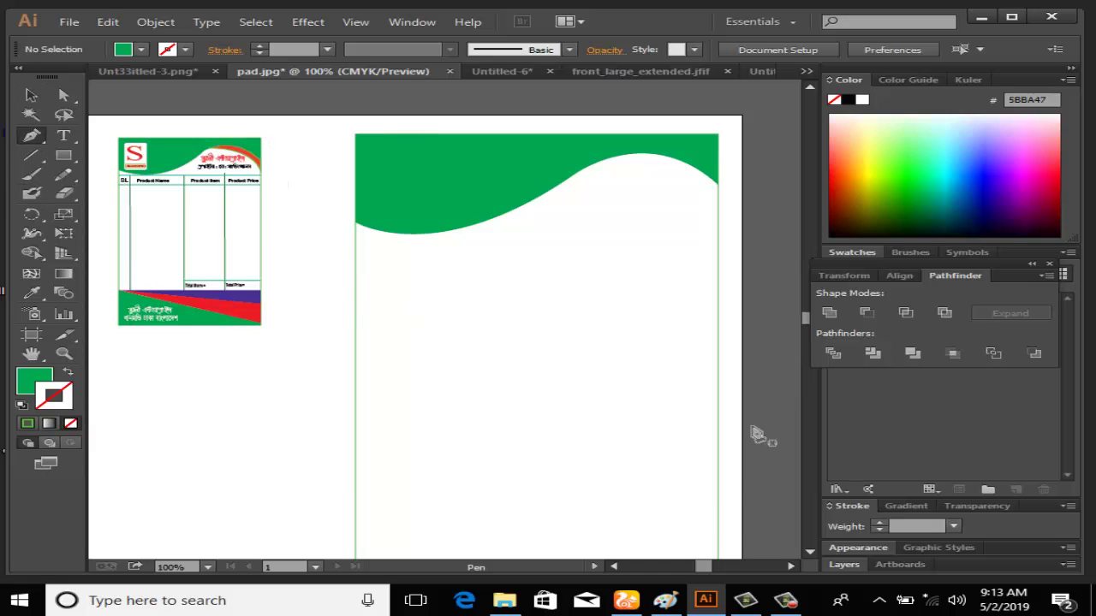
pyautogui.click(785, 600)
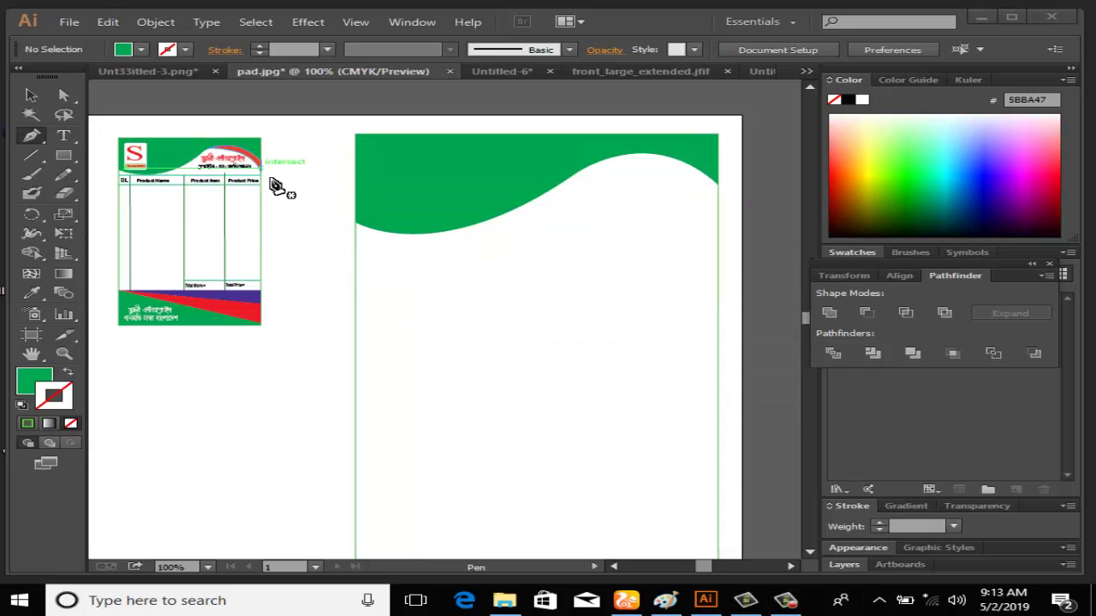
pyautogui.click(38, 135)
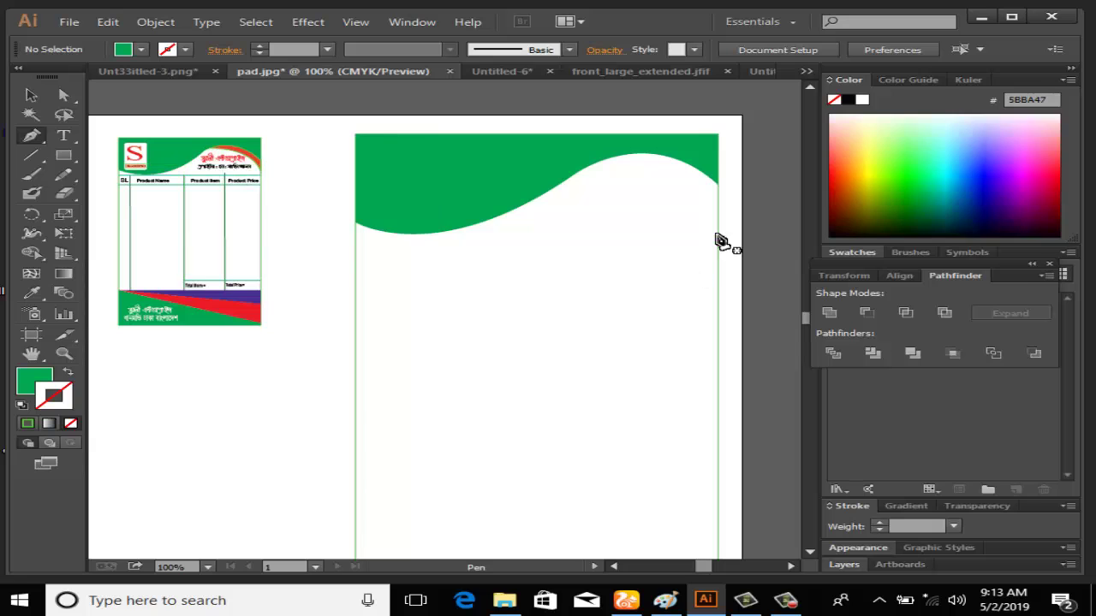
pyautogui.click(720, 183)
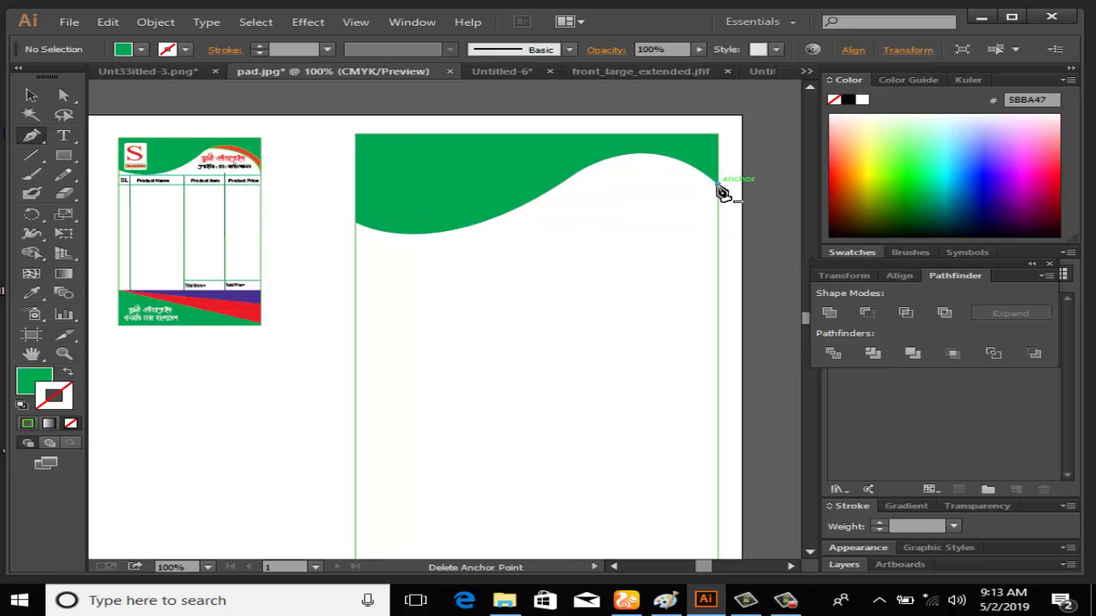
pyautogui.moveTo(564, 181); pyautogui.dragTo(456, 249)
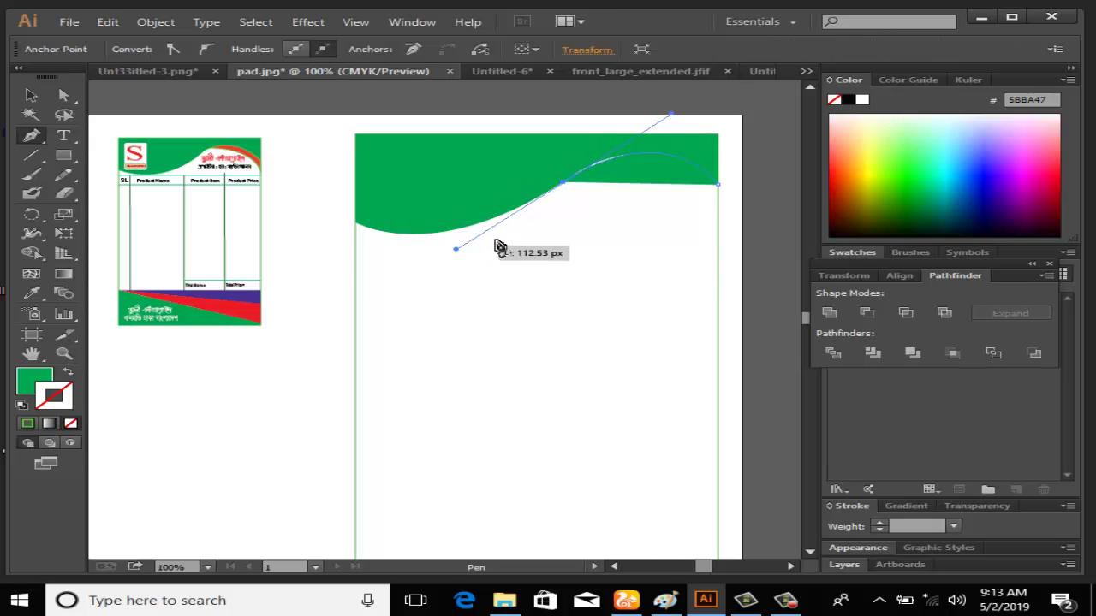
pyautogui.click(565, 184)
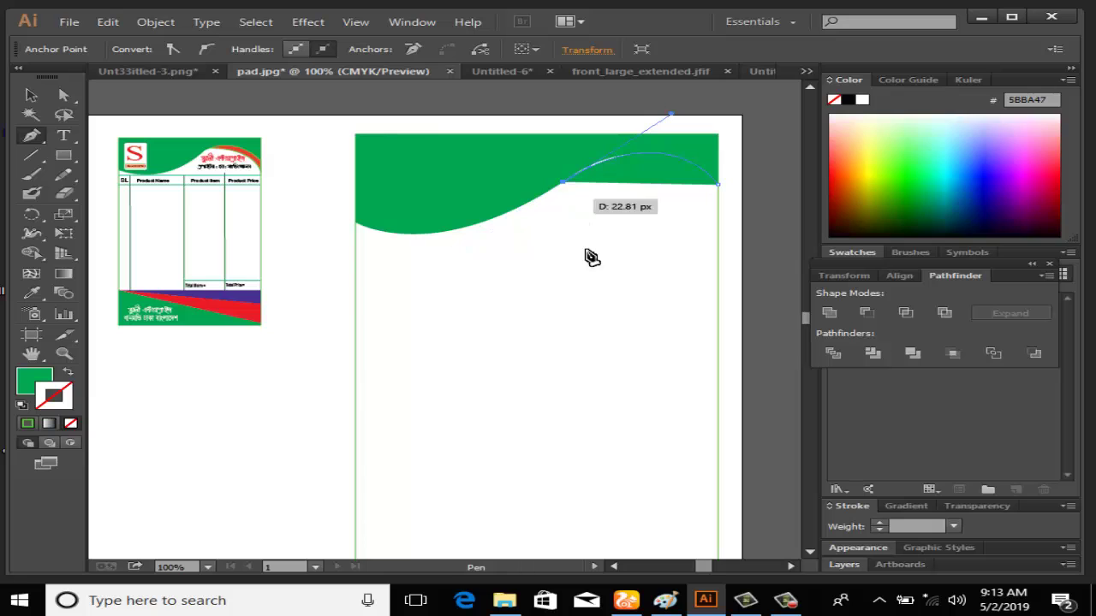
# Hide the path's fill with an opacity mask and close the path as a thin crescent under the wave's crest, ending below the starting point.
pyautogui.click(978, 506)
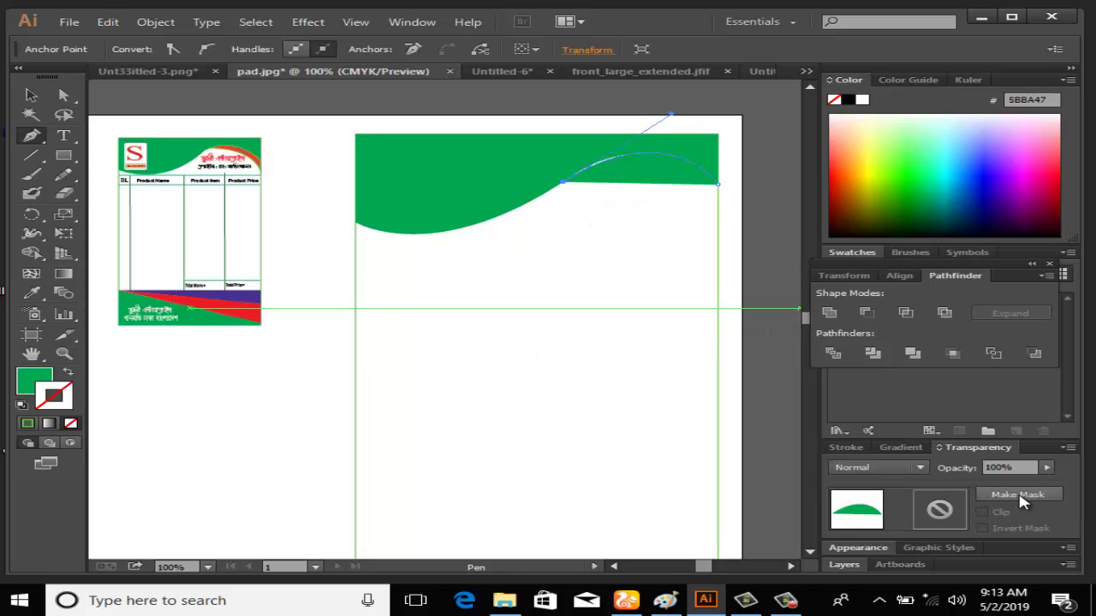
pyautogui.click(1001, 497)
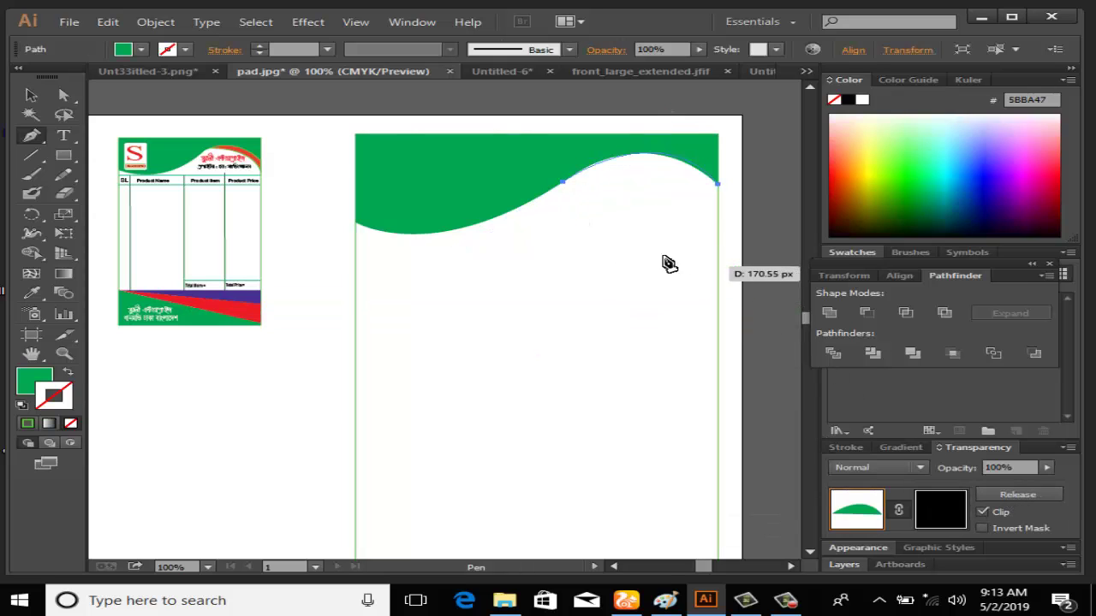
pyautogui.click(719, 208)
pyautogui.moveTo(721, 216); pyautogui.dragTo(751, 288)
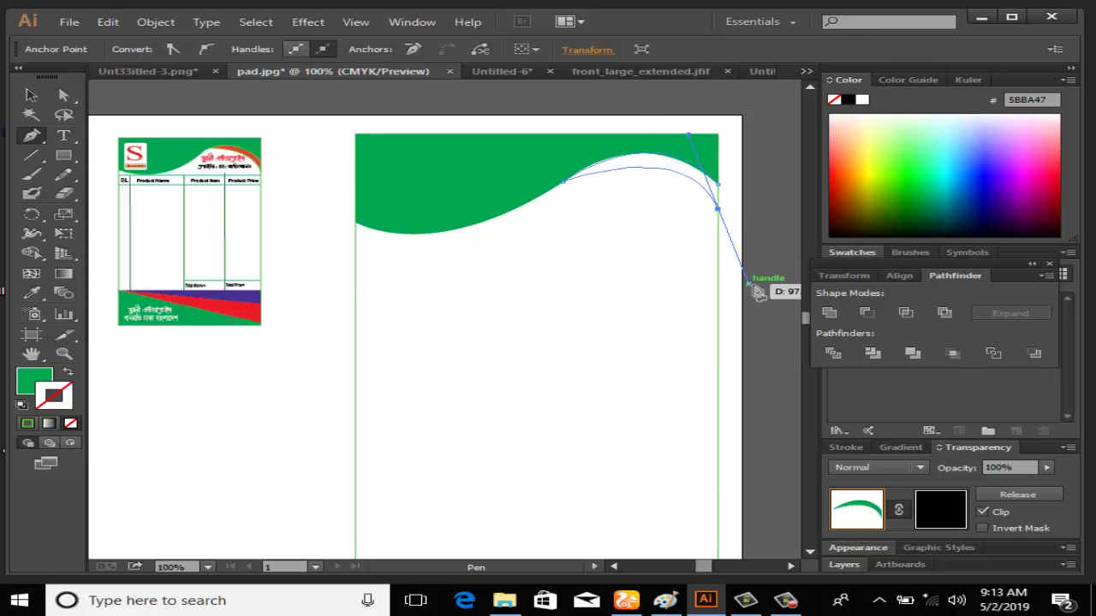
pyautogui.click(721, 209)
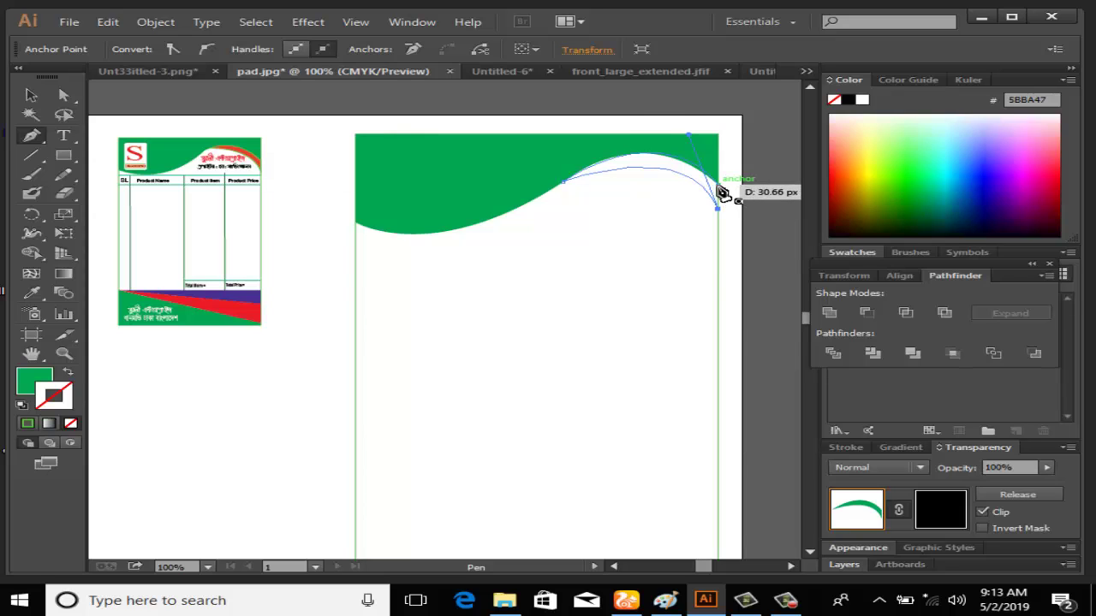
# Fill the crescent with the red sampled from the small pad's footer, release its opacity mask and deselect it.
pyautogui.click(28, 96)
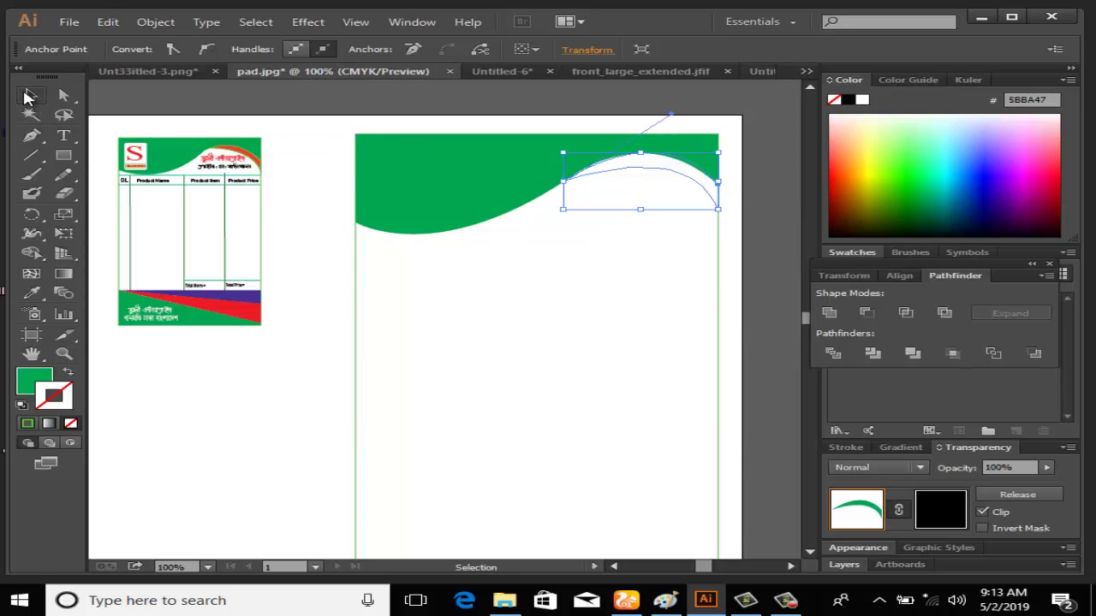
pyautogui.click(31, 292)
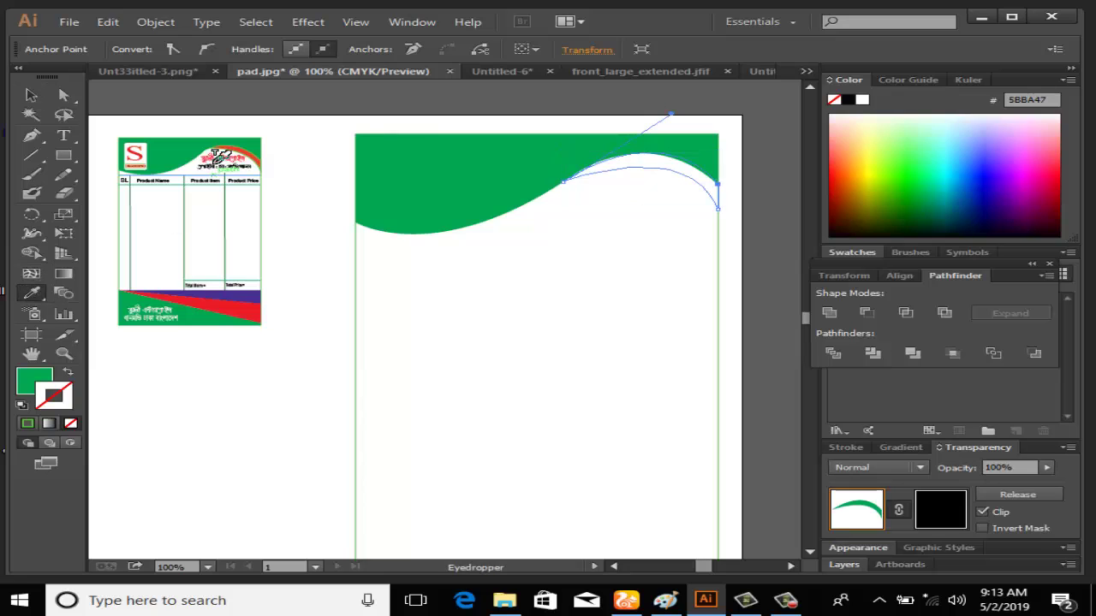
pyautogui.click(253, 307)
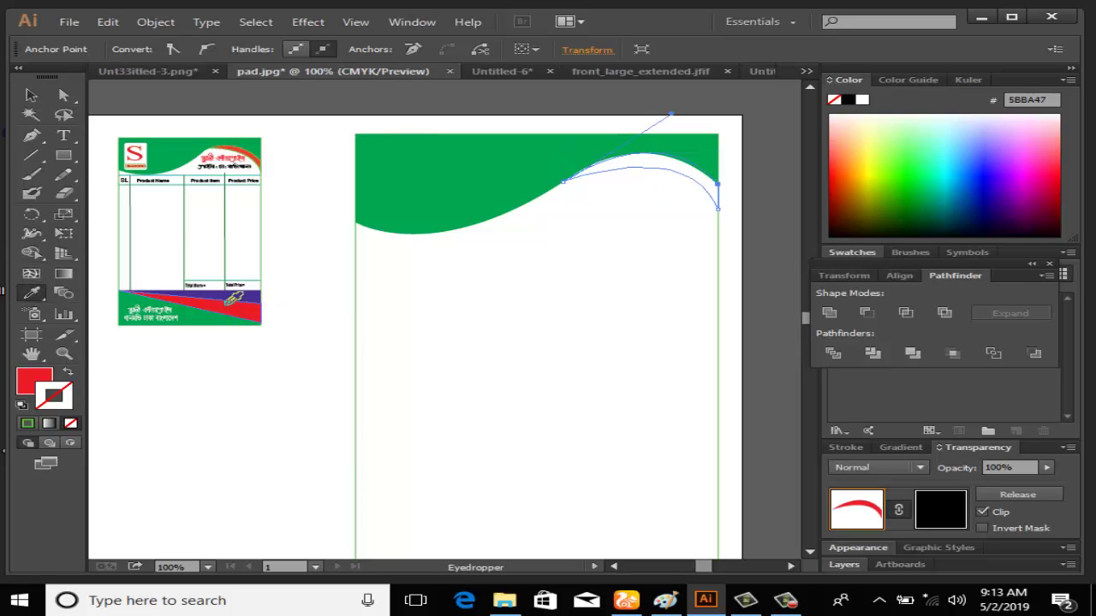
pyautogui.click(1017, 494)
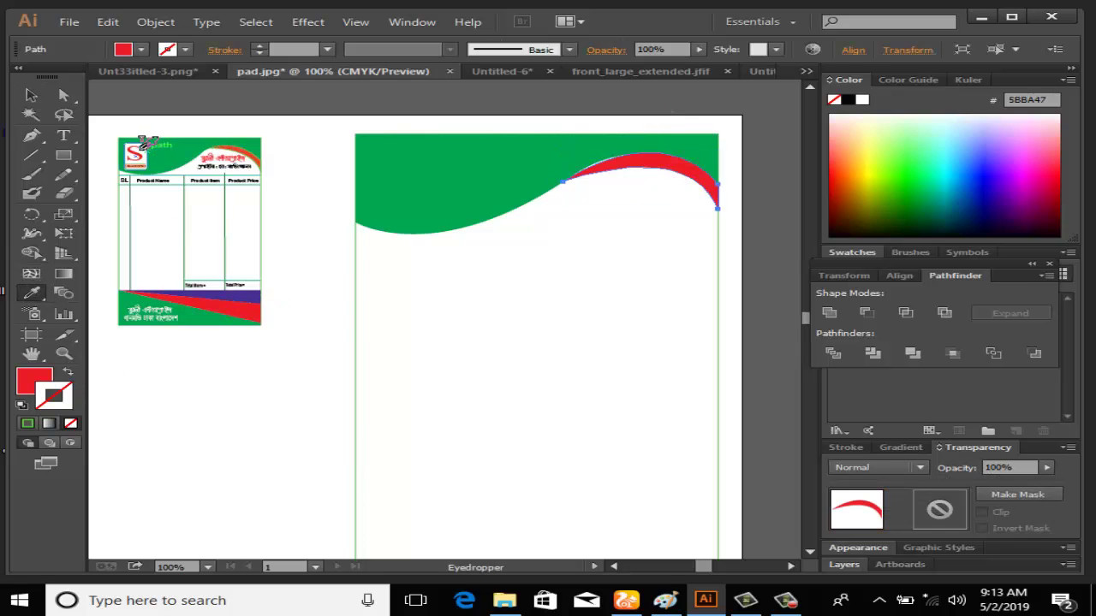
pyautogui.click(31, 95)
pyautogui.click(510, 330)
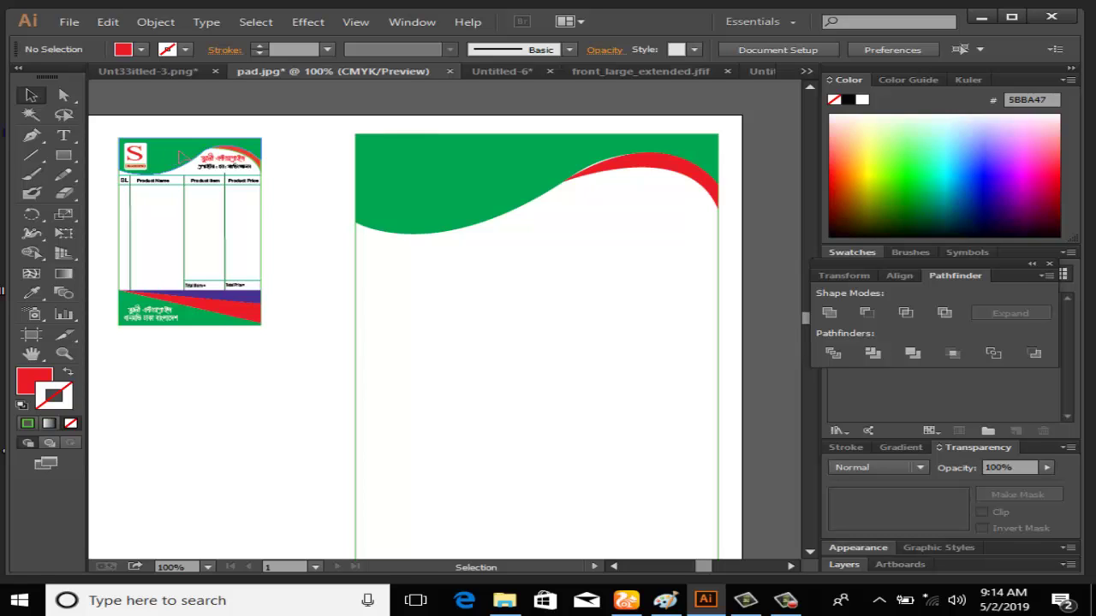
# Move the small pad's green header aside to expose the S logo, and paste a copy of the logo onto the new page.
pyautogui.moveTo(179, 157); pyautogui.dragTo(233, 157)
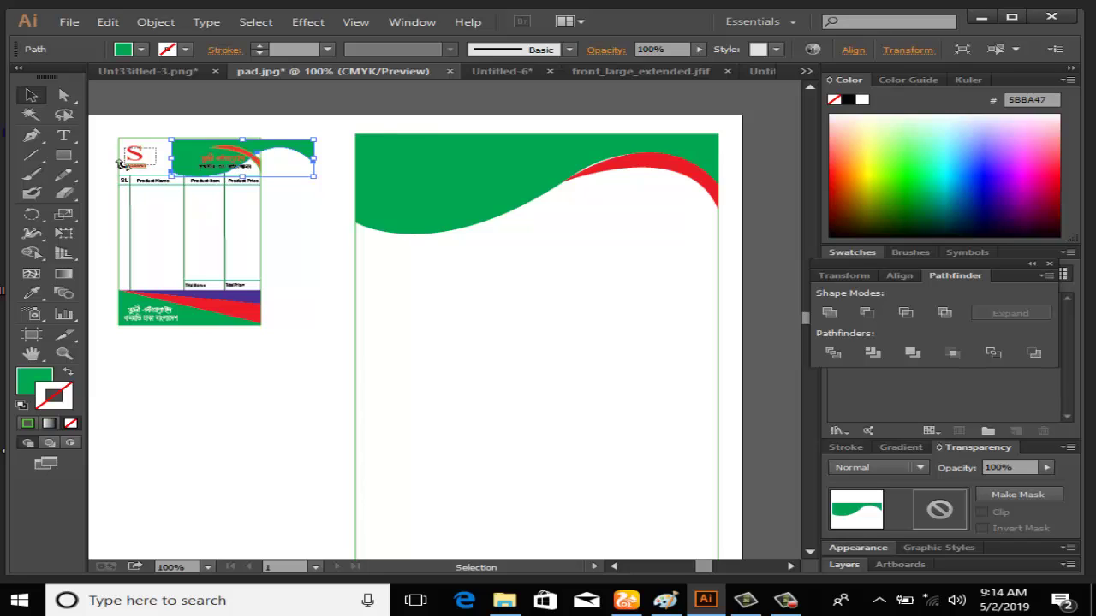
pyautogui.moveTo(122, 164); pyautogui.dragTo(137, 174)
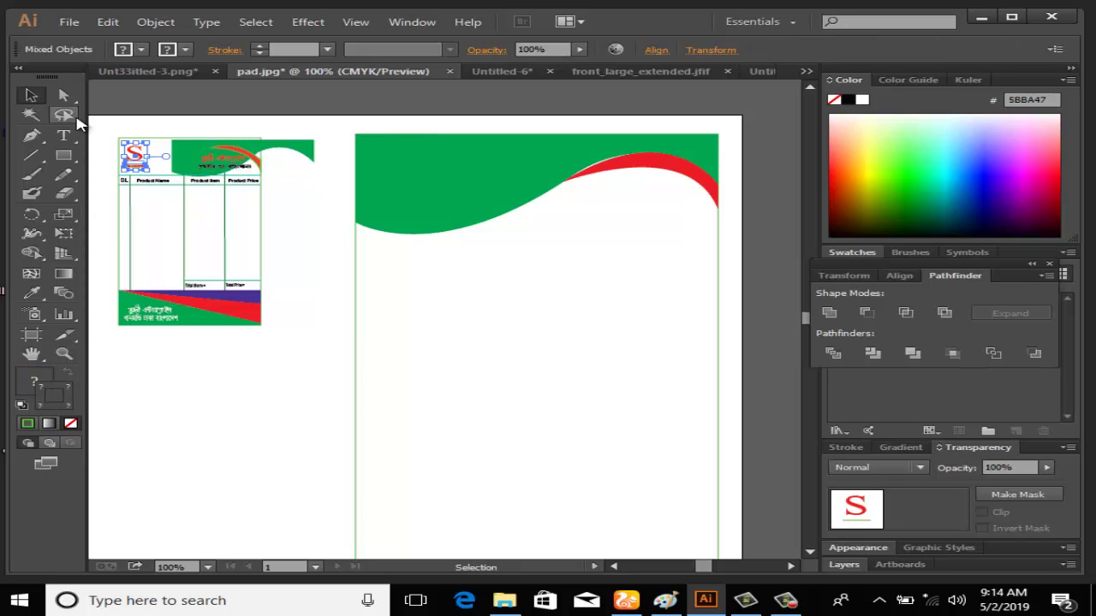
pyautogui.hotkey('ctrl', 'v')
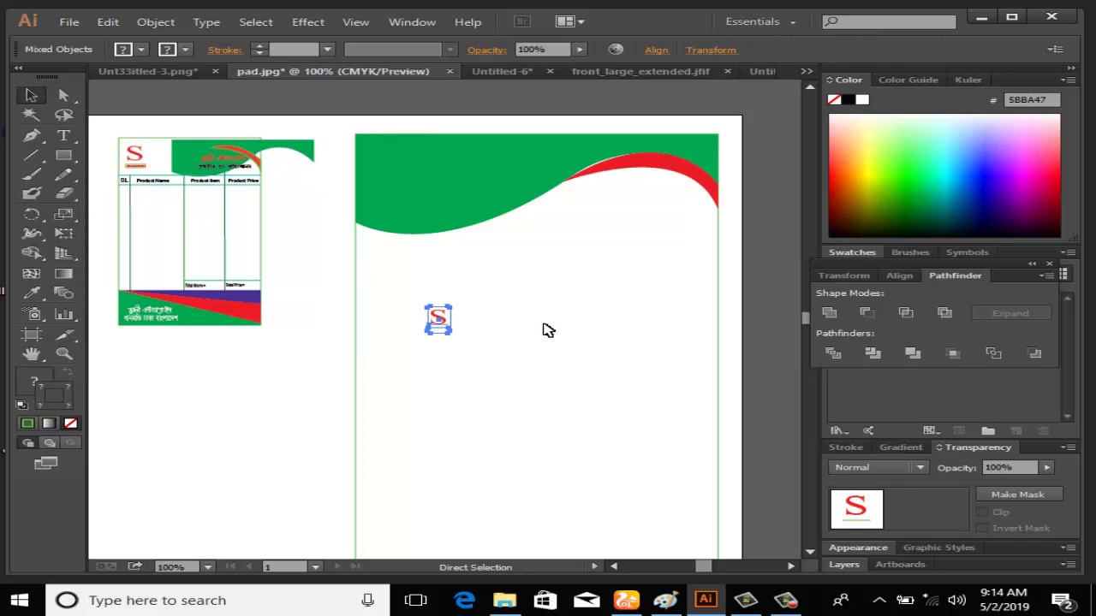
# Enlarge the pasted S logo to nearly the header's height and place it at the left end of the green header.
pyautogui.moveTo(451, 334); pyautogui.dragTo(511, 391)
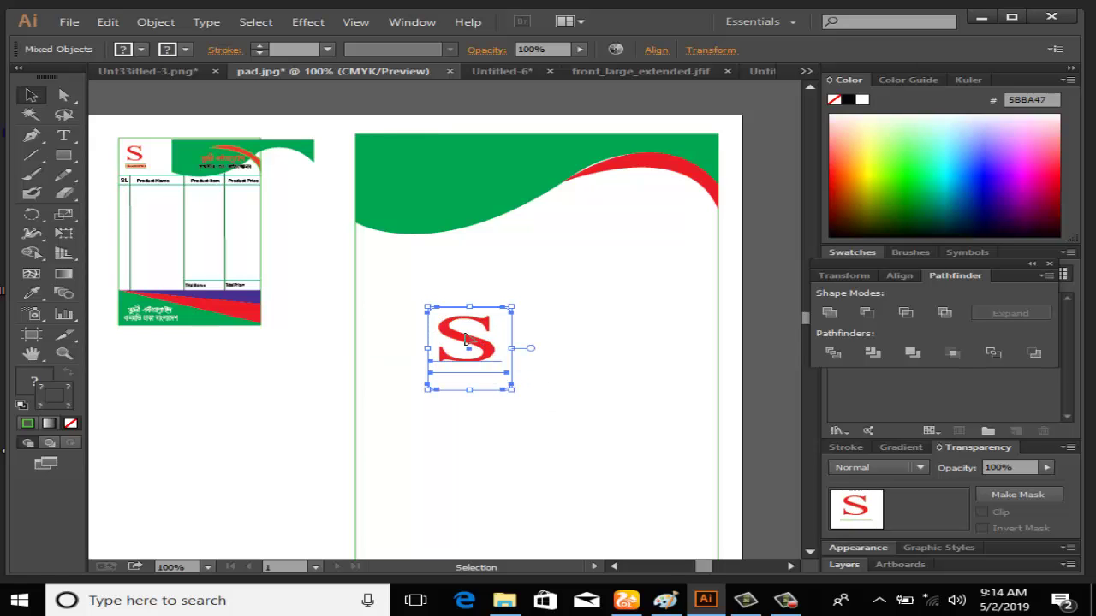
pyautogui.moveTo(465, 340); pyautogui.dragTo(407, 165)
pyautogui.moveTo(406, 182); pyautogui.dragTo(406, 181)
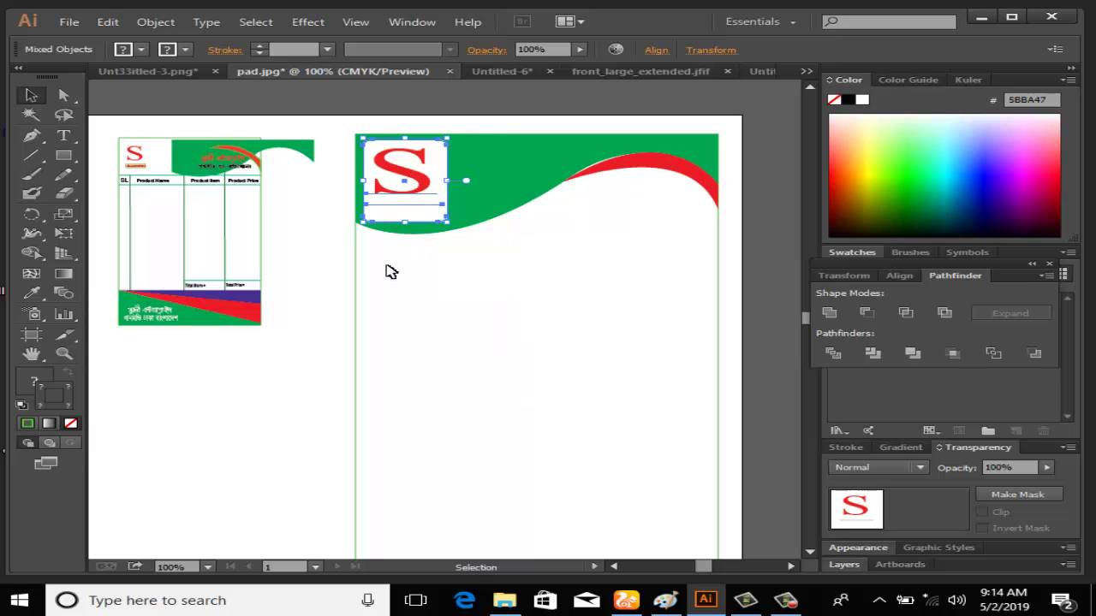
pyautogui.click(320, 237)
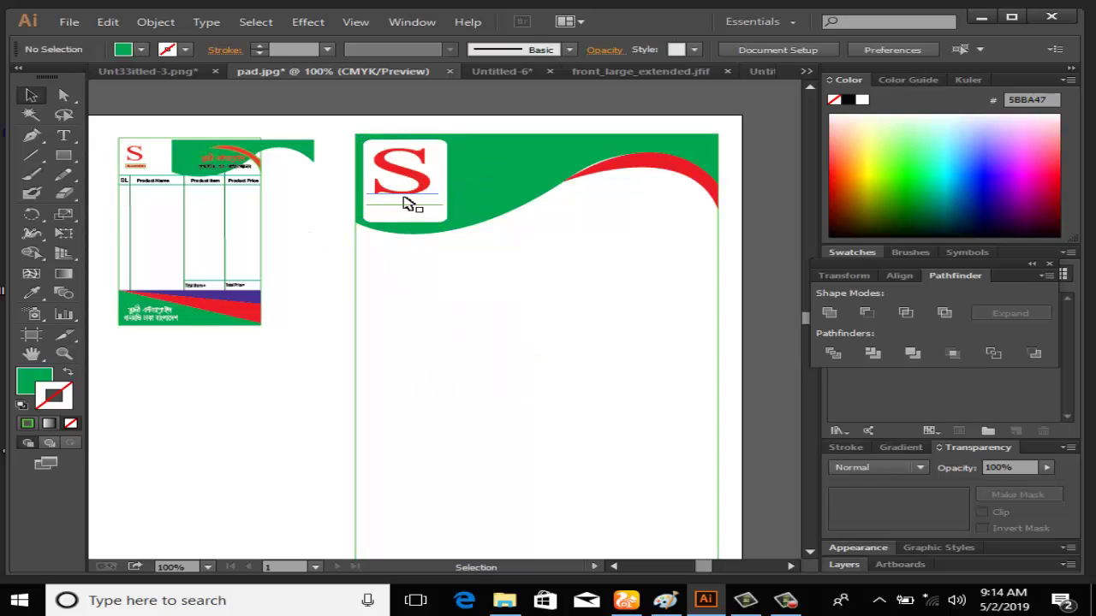
# Move the green line under the large logo's letter S down toward the lower edge of the white box.
pyautogui.click(408, 202)
pyautogui.click(347, 246)
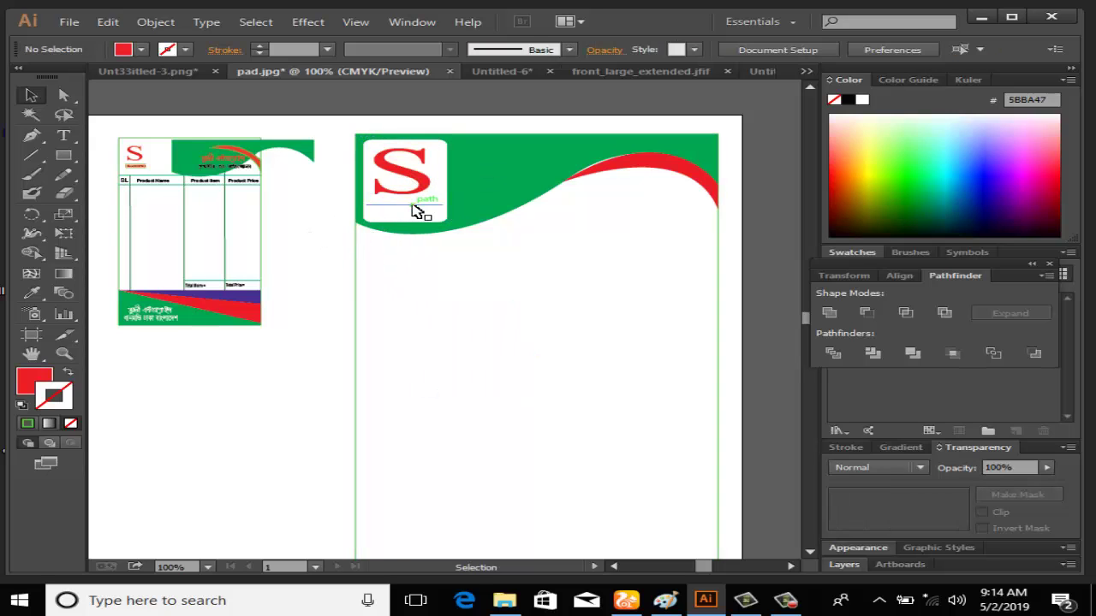
pyautogui.click(414, 210)
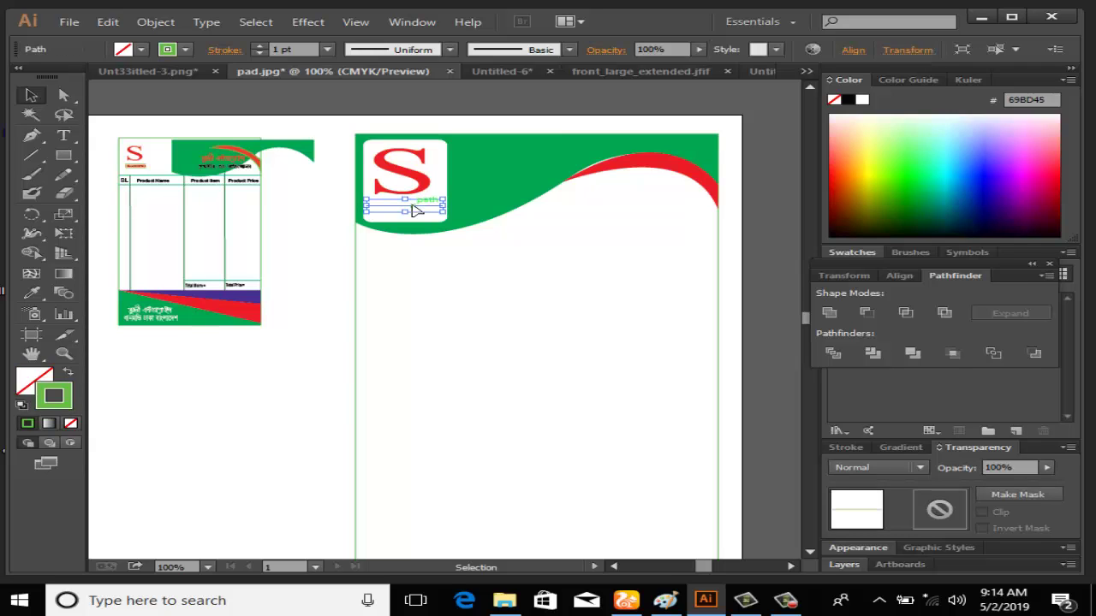
pyautogui.hotkey('shift', 'Down')
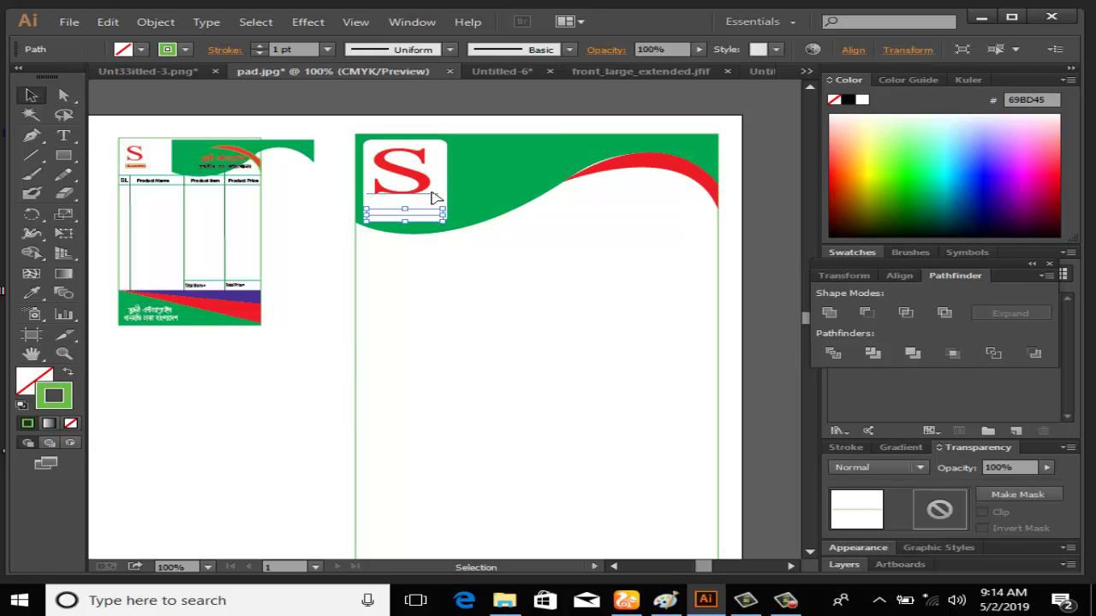
pyautogui.click(435, 198)
pyautogui.click(348, 215)
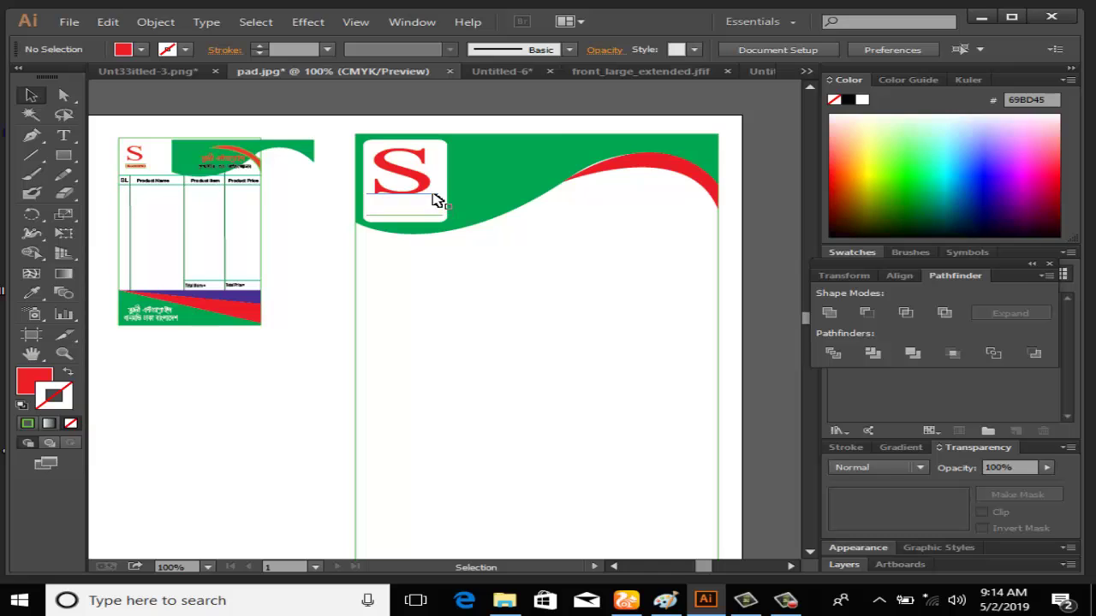
# Move the large logo's green line up to just beneath the letter S.
pyautogui.click(410, 199)
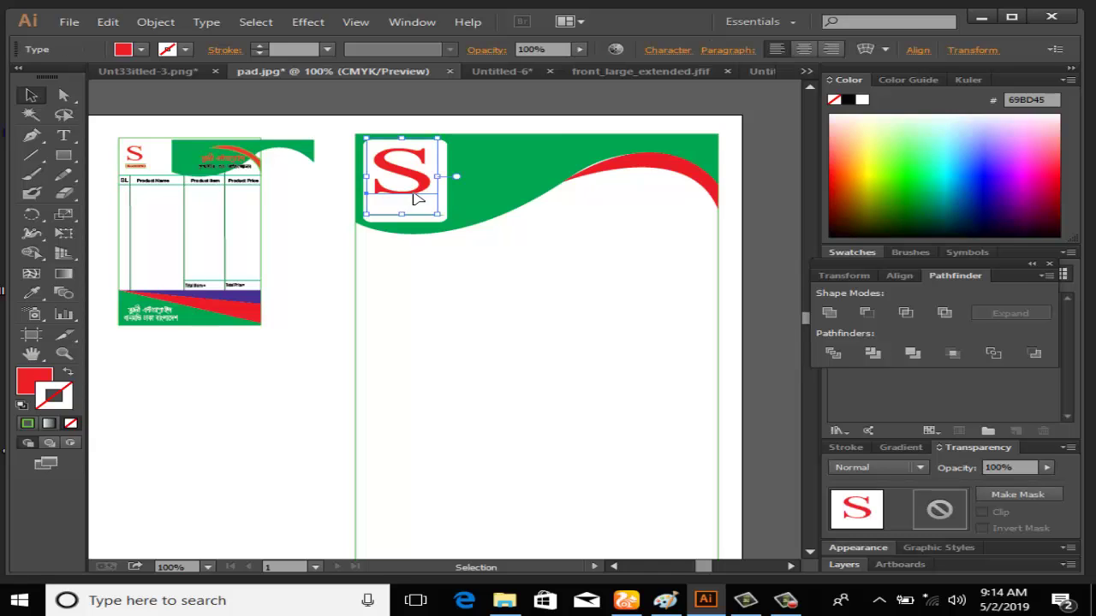
pyautogui.click(418, 218)
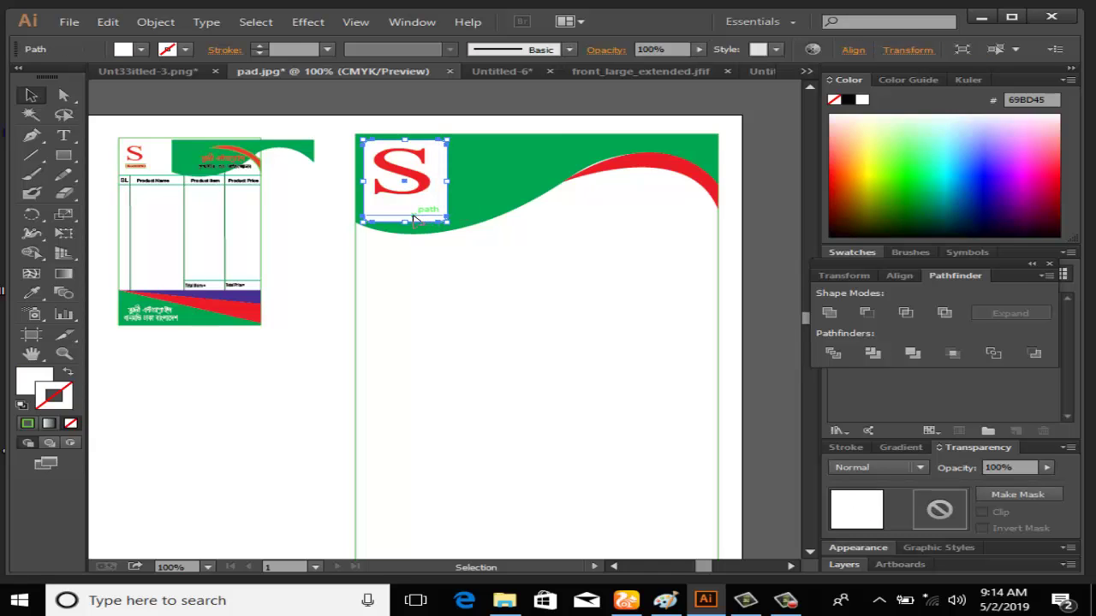
pyautogui.click(414, 215)
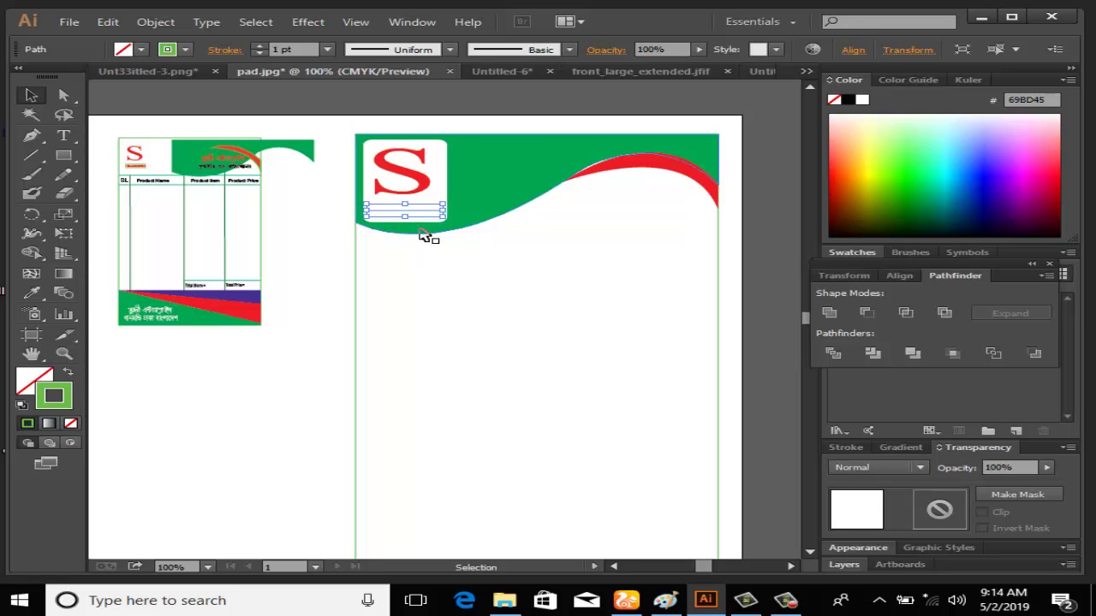
pyautogui.press('Up')
pyautogui.press('Up')
pyautogui.press('Up')
pyautogui.press('Up')
pyautogui.press('Up')
pyautogui.press('Up')
pyautogui.press('Up')
pyautogui.press('Up')
pyautogui.press('Up')
pyautogui.press('Up')
pyautogui.press('Up')
pyautogui.press('Up')
pyautogui.press('Up')
pyautogui.press('Up')
pyautogui.press('Up')
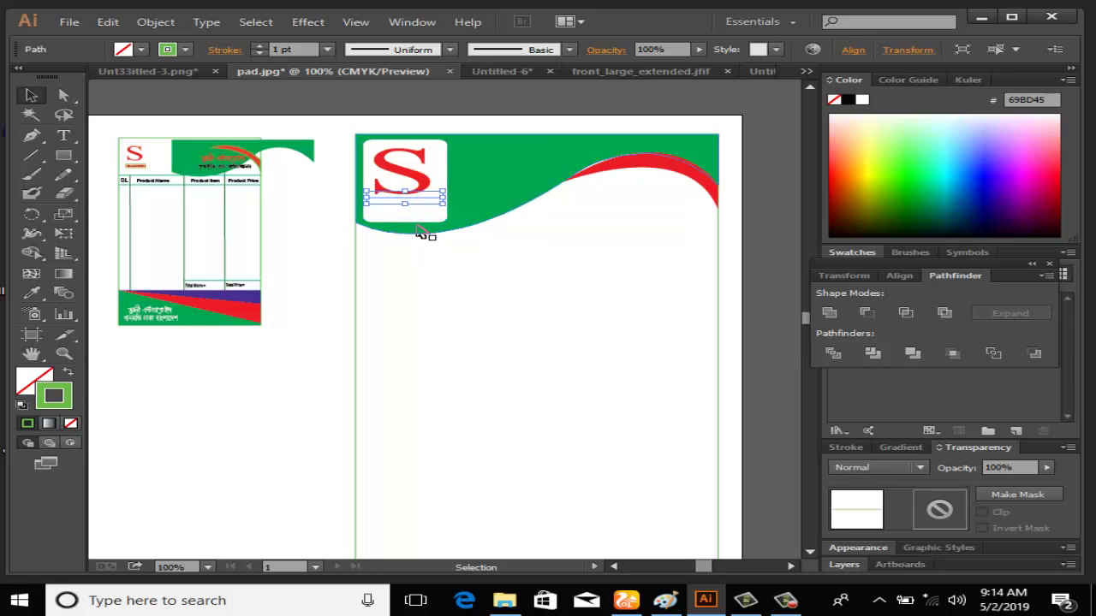
# Paste a copy of the green line, place it near the lower edge of the logo's white box and deselect it.
pyautogui.hotkey('ctrl', 'v')
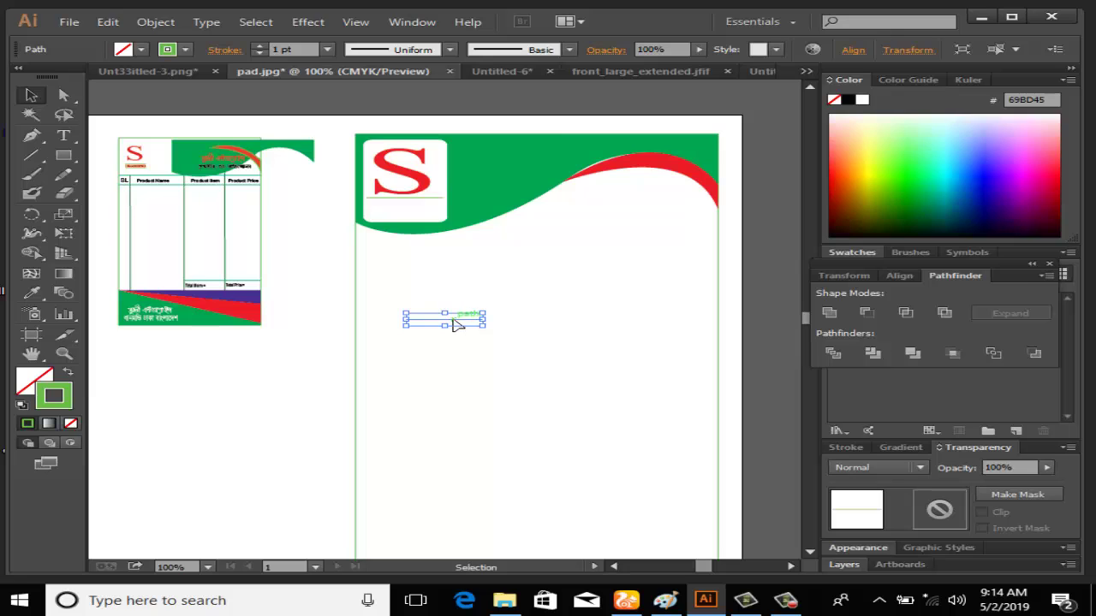
pyautogui.moveTo(444, 319); pyautogui.dragTo(411, 220)
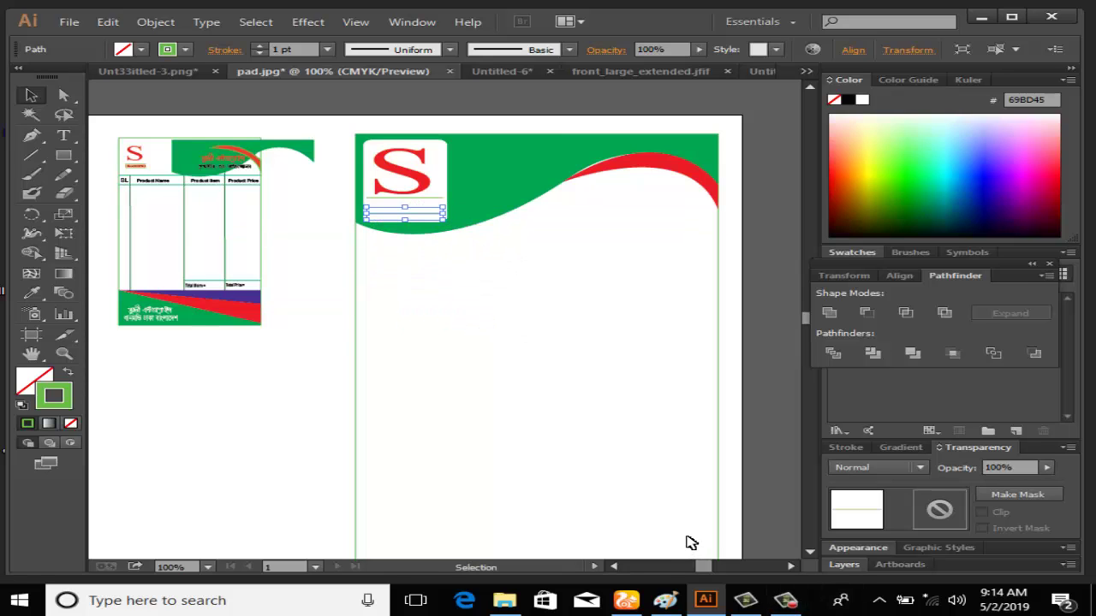
pyautogui.press('Down')
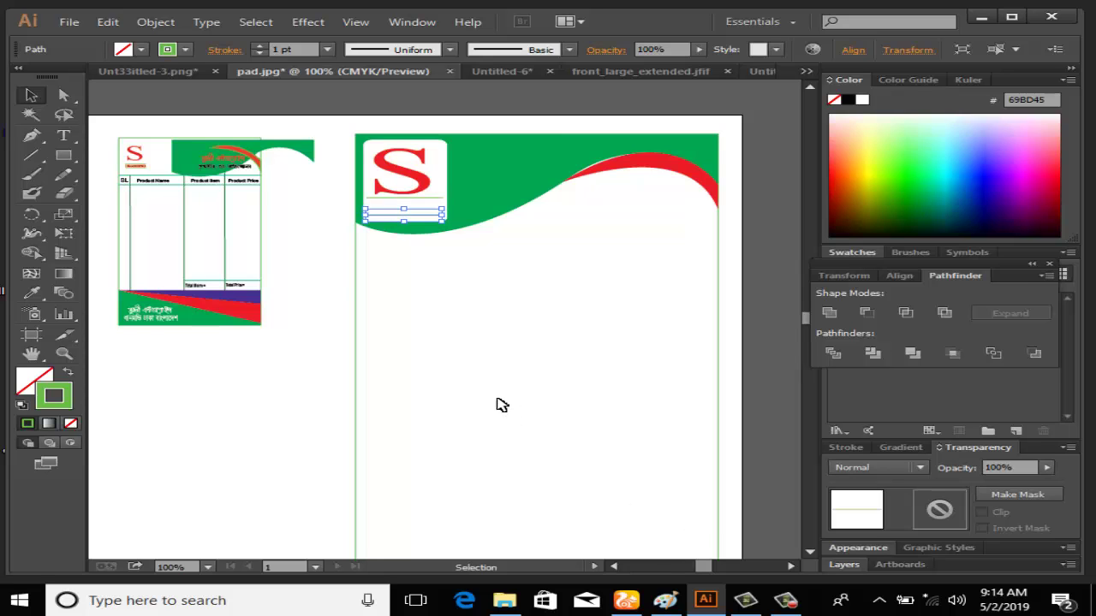
pyautogui.click(502, 405)
pyautogui.click(399, 218)
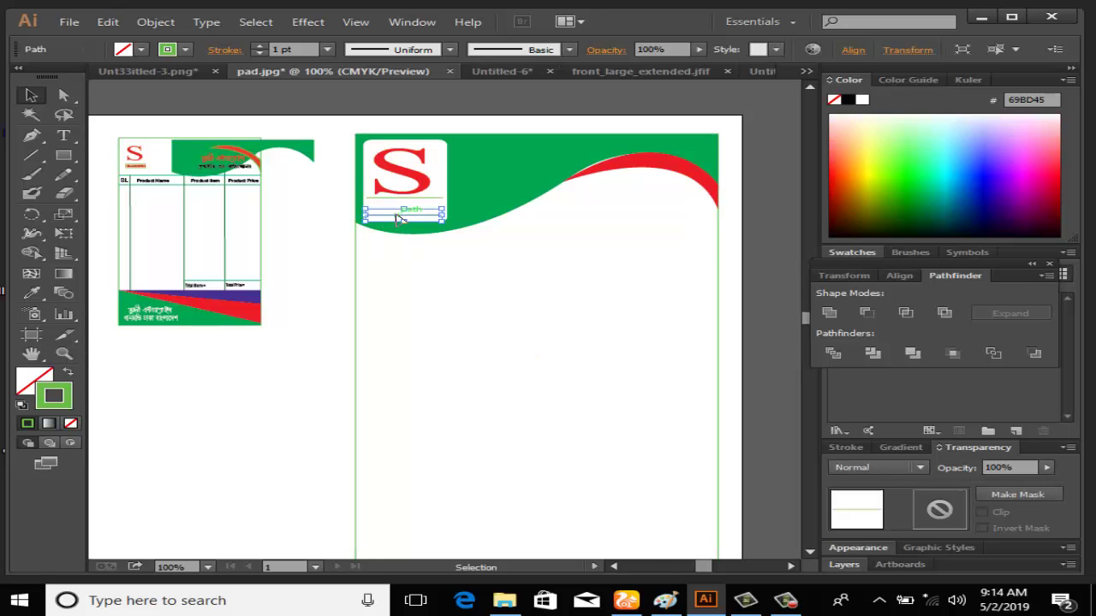
pyautogui.click(423, 334)
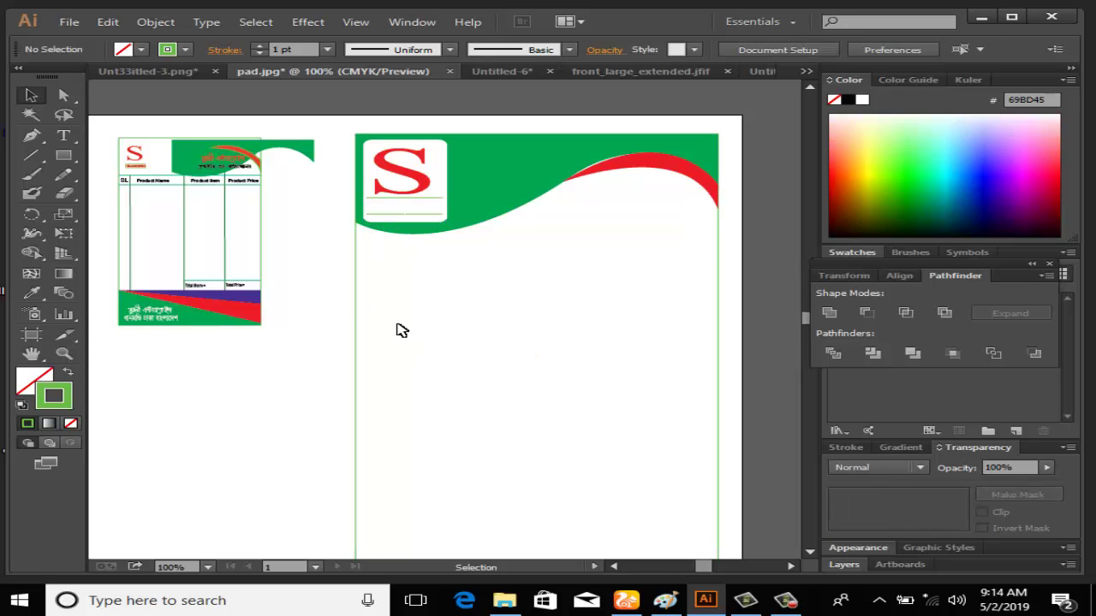
pyautogui.click(140, 169)
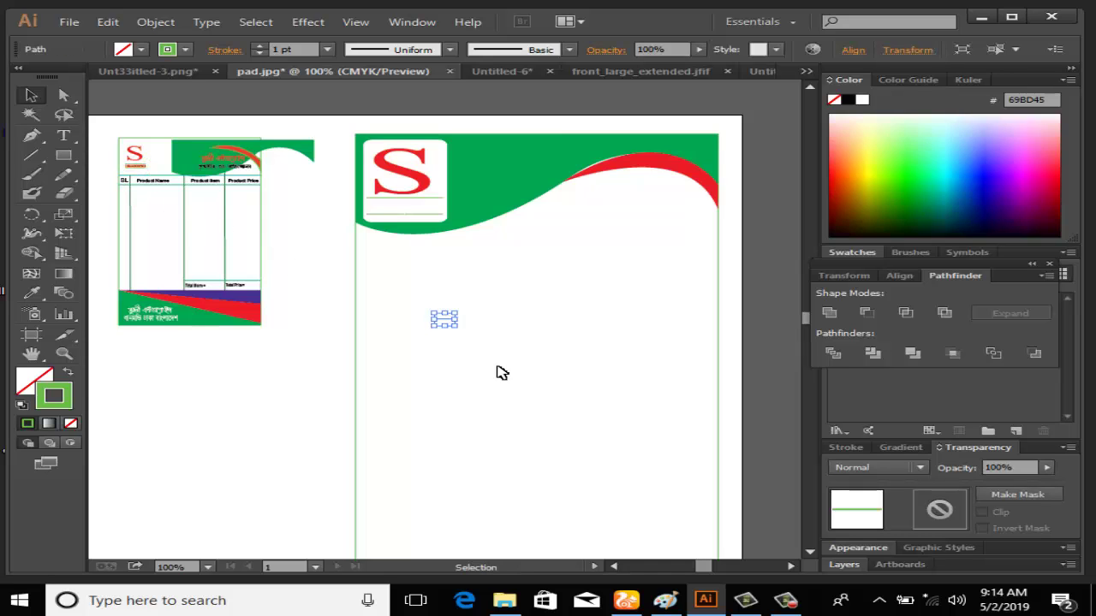
pyautogui.press('Delete')
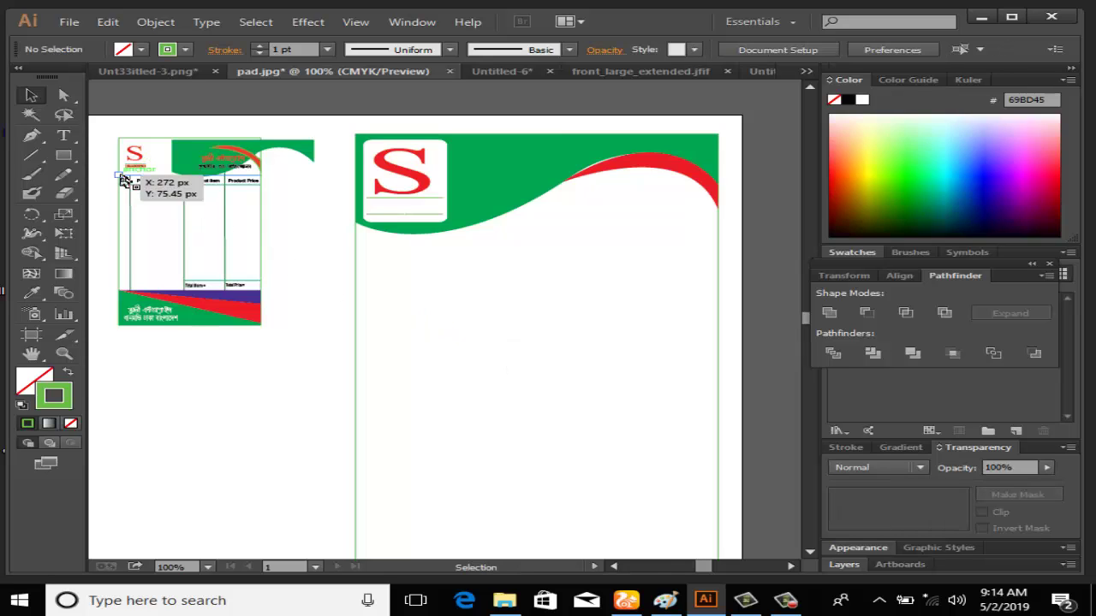
pyautogui.moveTo(125, 150); pyautogui.dragTo(276, 312)
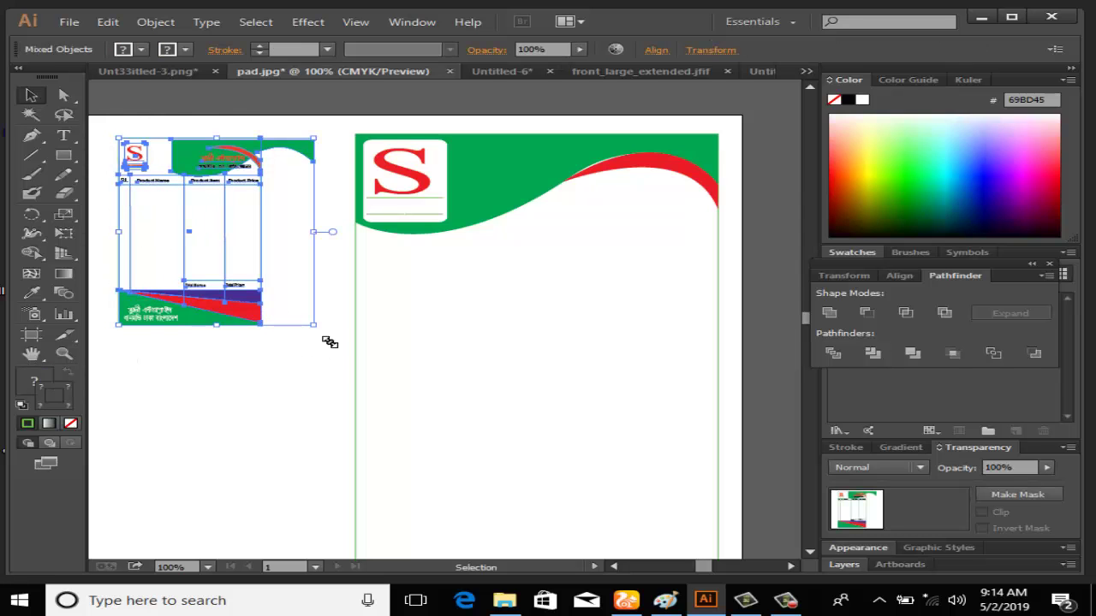
pyautogui.moveTo(329, 342); pyautogui.dragTo(685, 556)
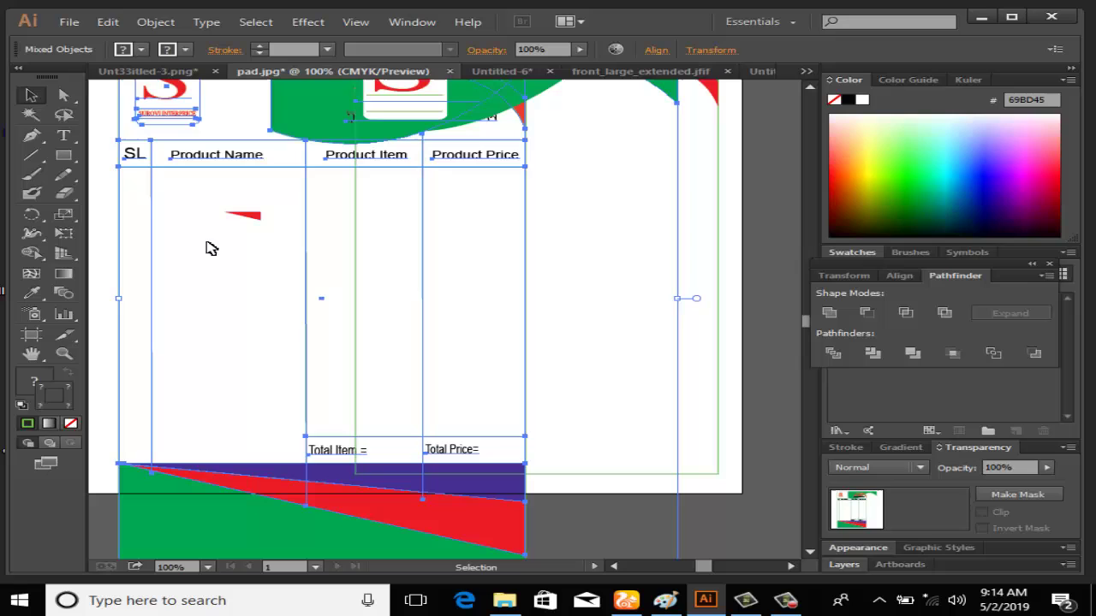
pyautogui.click(111, 119)
pyautogui.click(156, 119)
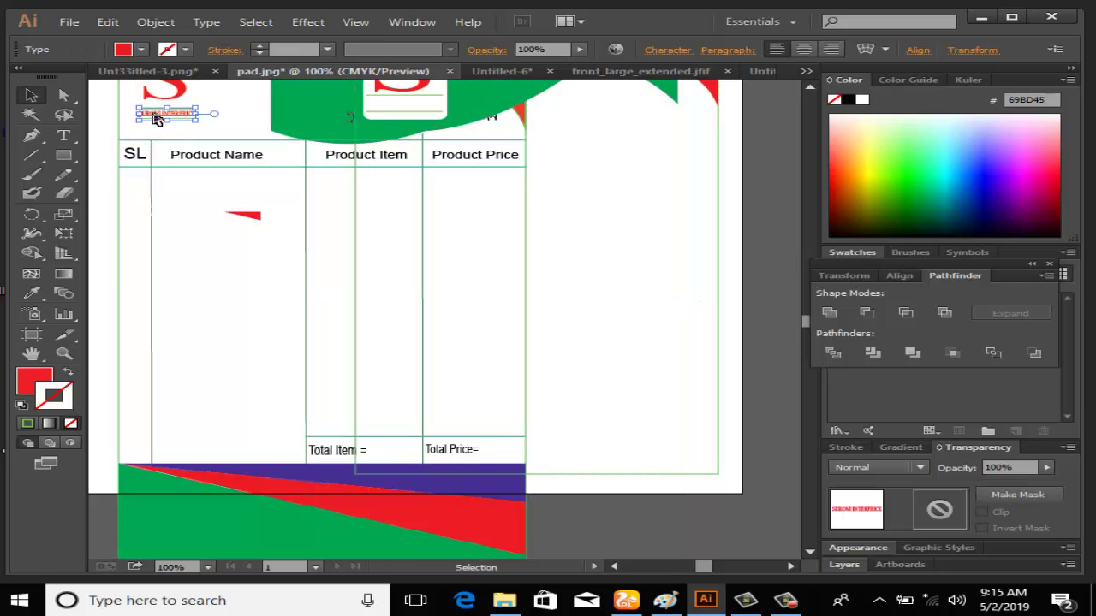
pyautogui.hotkey('ctrl', 'z')
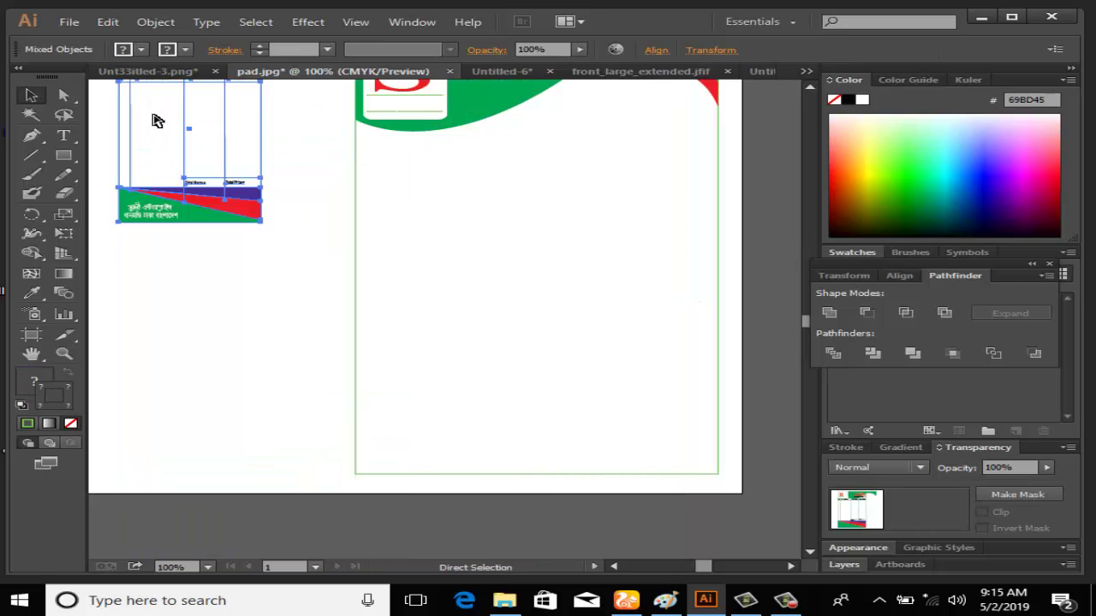
pyautogui.hotkey('ctrl', 'z')
pyautogui.hotkey('ctrl', 'z')
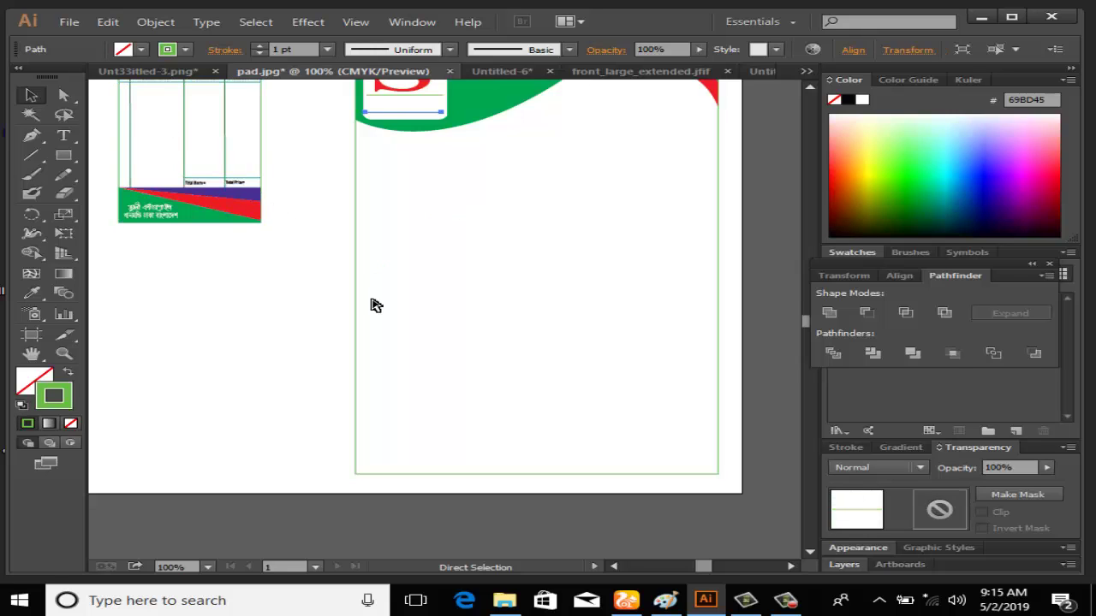
# Paste the red SUROVI INTERPRICE text, enlarge it and fit it between the two green lines of the large logo.
pyautogui.scroll(3, 374, 305)
pyautogui.scroll(2, 374, 306)
pyautogui.hotkey('ctrl', 'z')
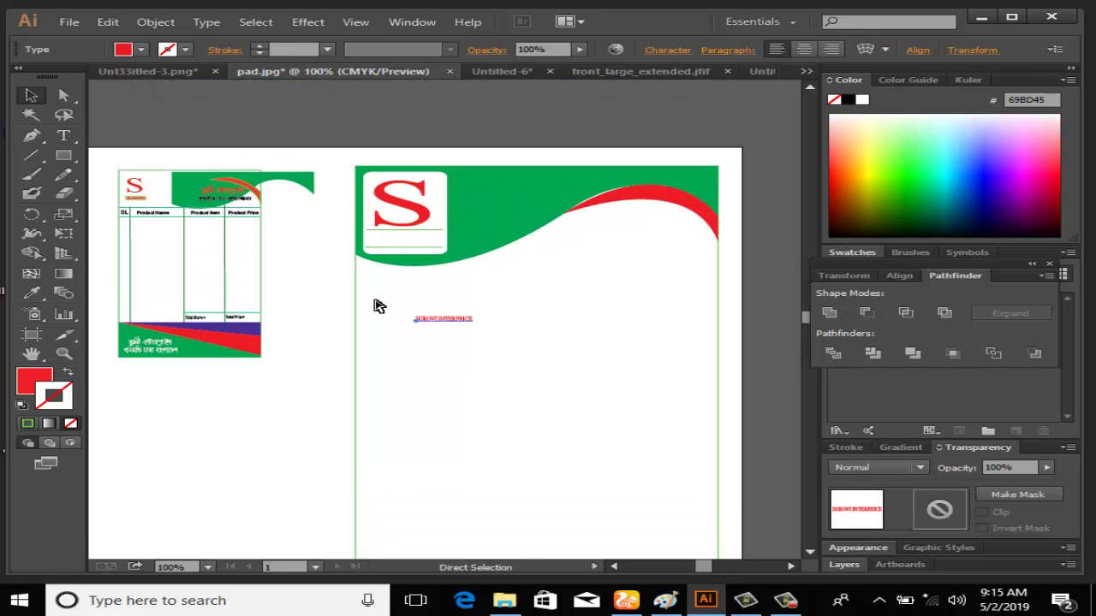
pyautogui.moveTo(445, 326); pyautogui.dragTo(443, 248)
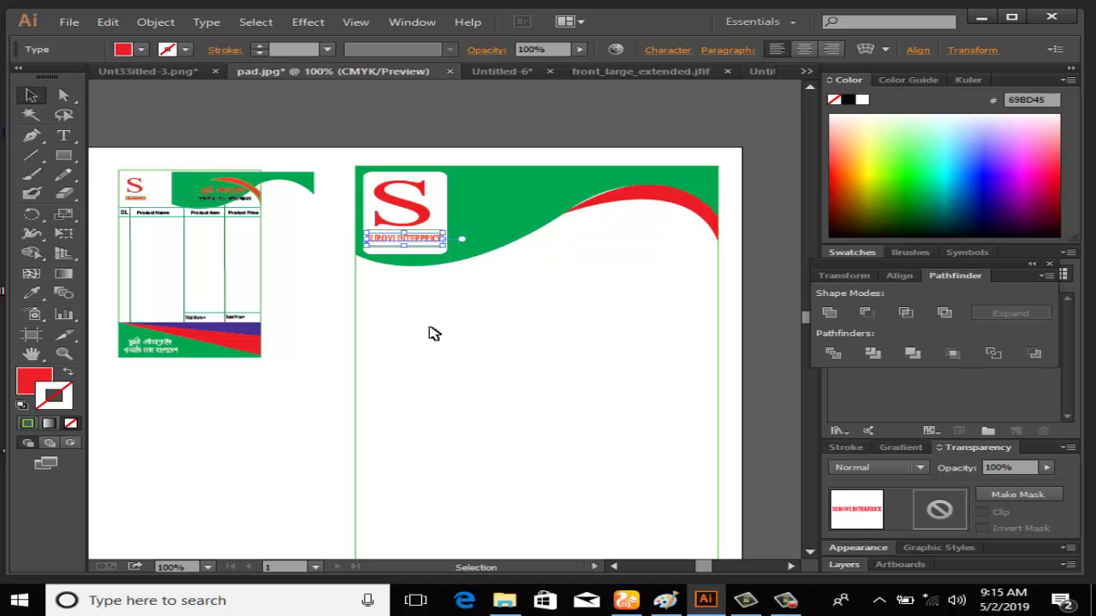
pyautogui.click(427, 340)
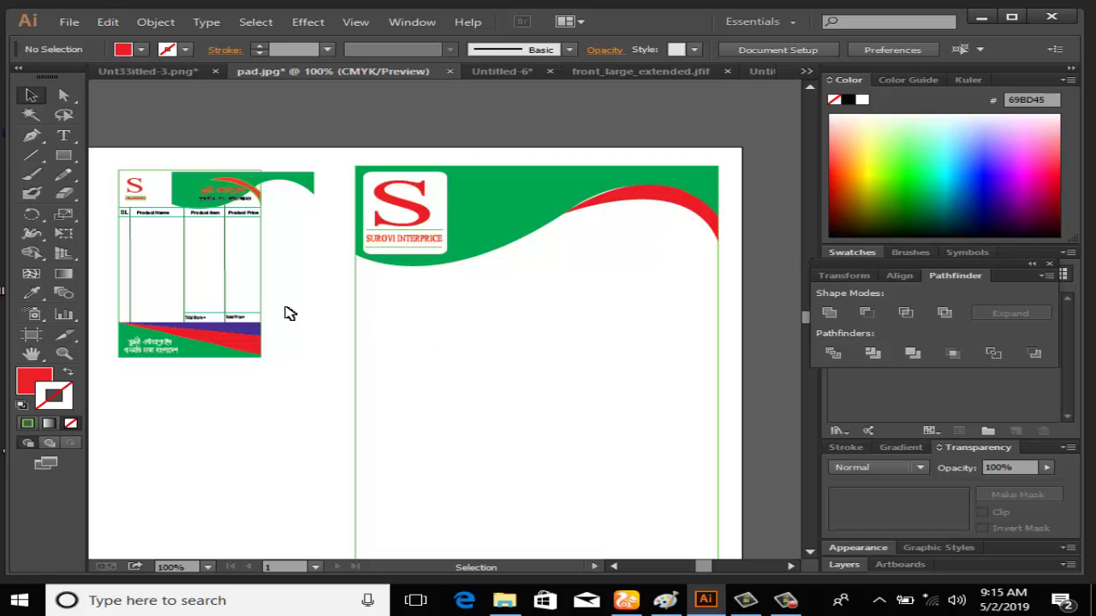
# Move the small invoice's green wave header back into place and nudge the large header's red crescent up against the green.
pyautogui.moveTo(296, 180); pyautogui.dragTo(202, 177)
pyautogui.click(307, 228)
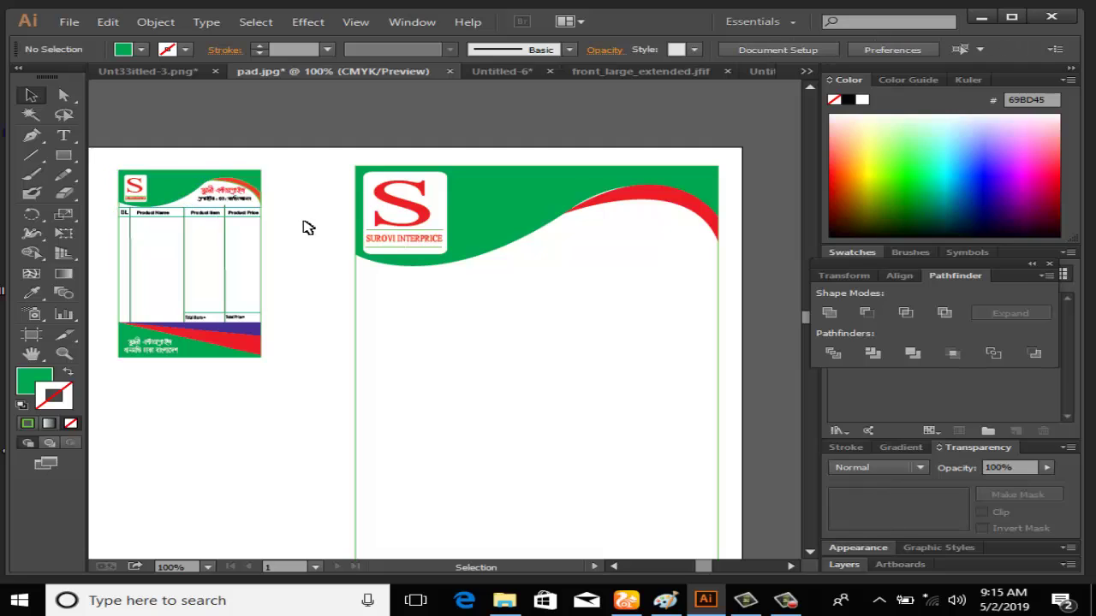
pyautogui.click(593, 210)
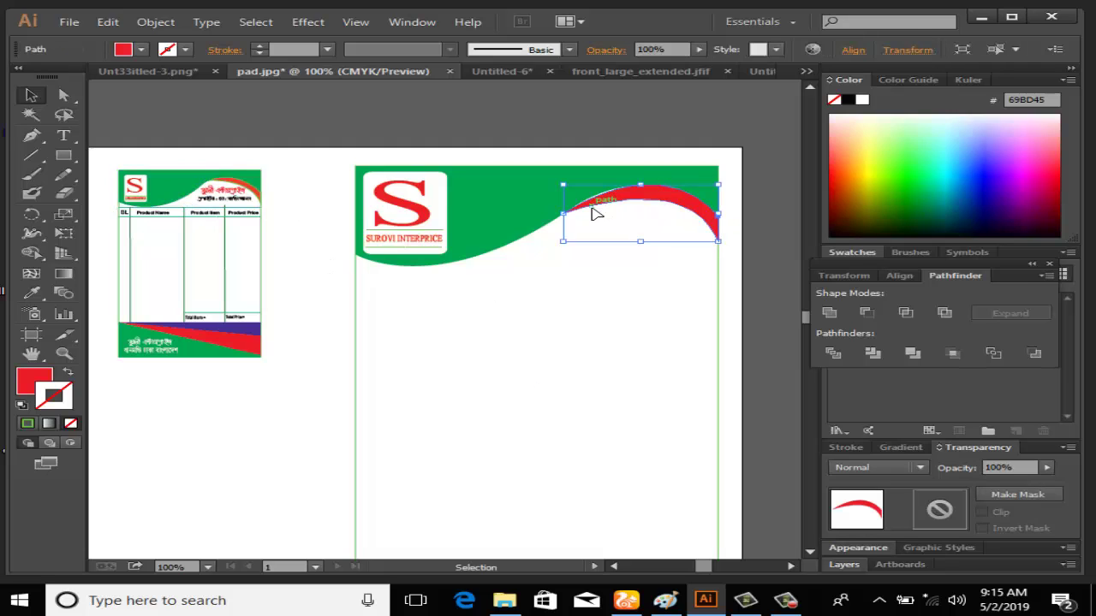
pyautogui.click(582, 291)
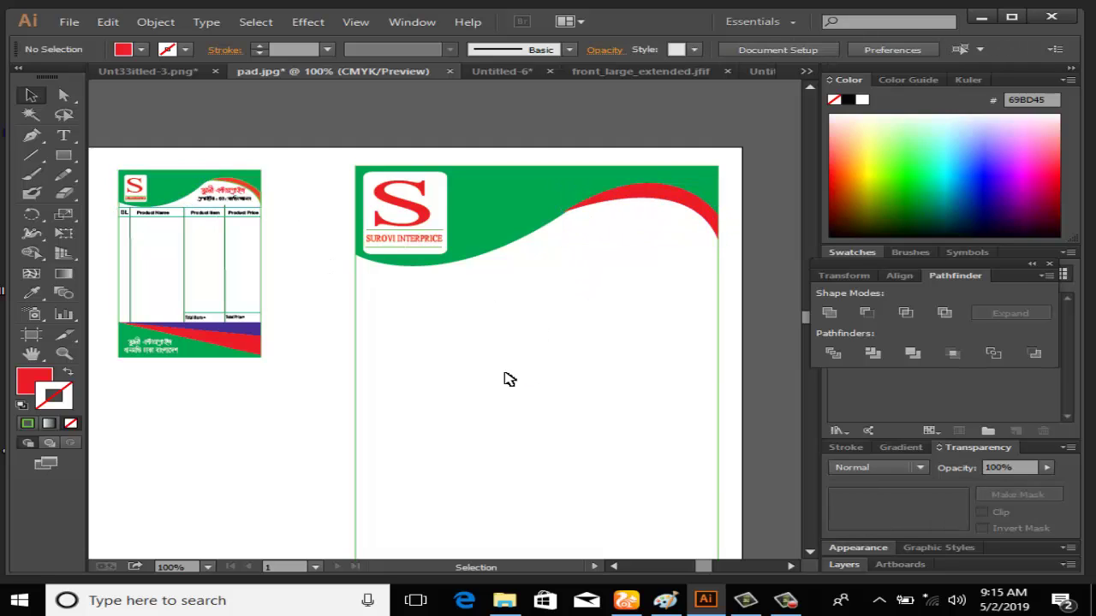
# Draw a horizontal line across the full width of the large page, just touching the lowest point of the green header.
pyautogui.scroll(-1, 185, 441)
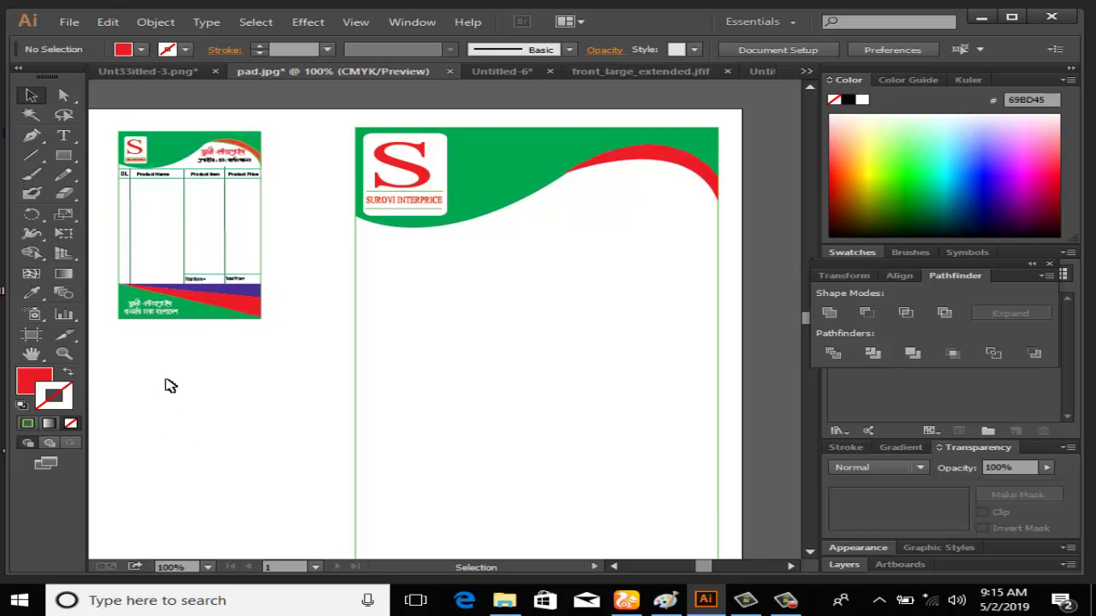
pyautogui.scroll(-3, 466, 355)
pyautogui.scroll(3, 229, 353)
pyautogui.click(32, 161)
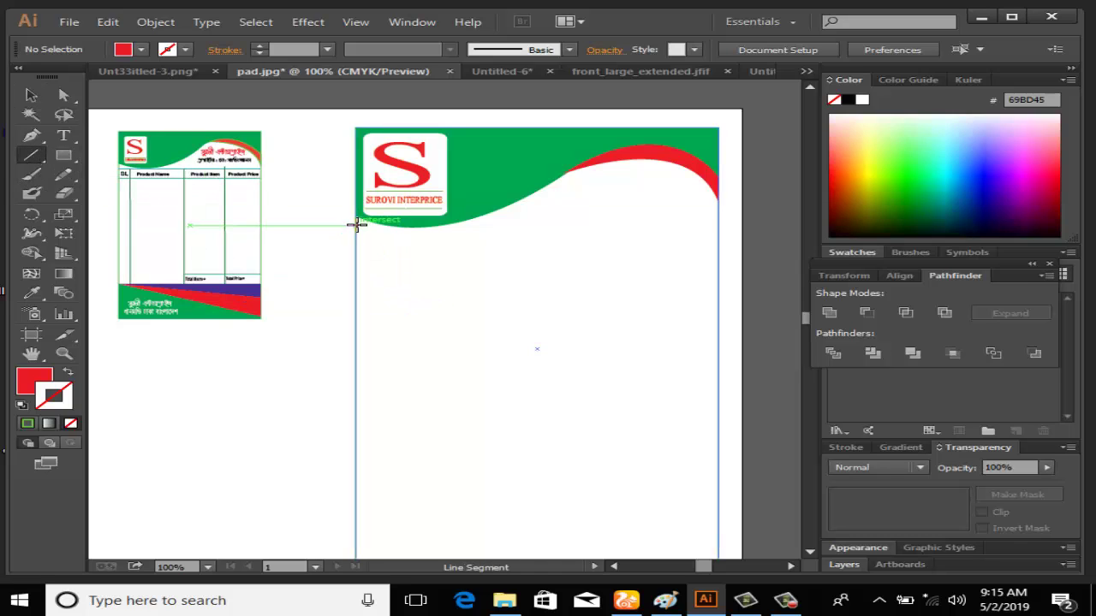
pyautogui.moveTo(370, 227); pyautogui.dragTo(719, 225)
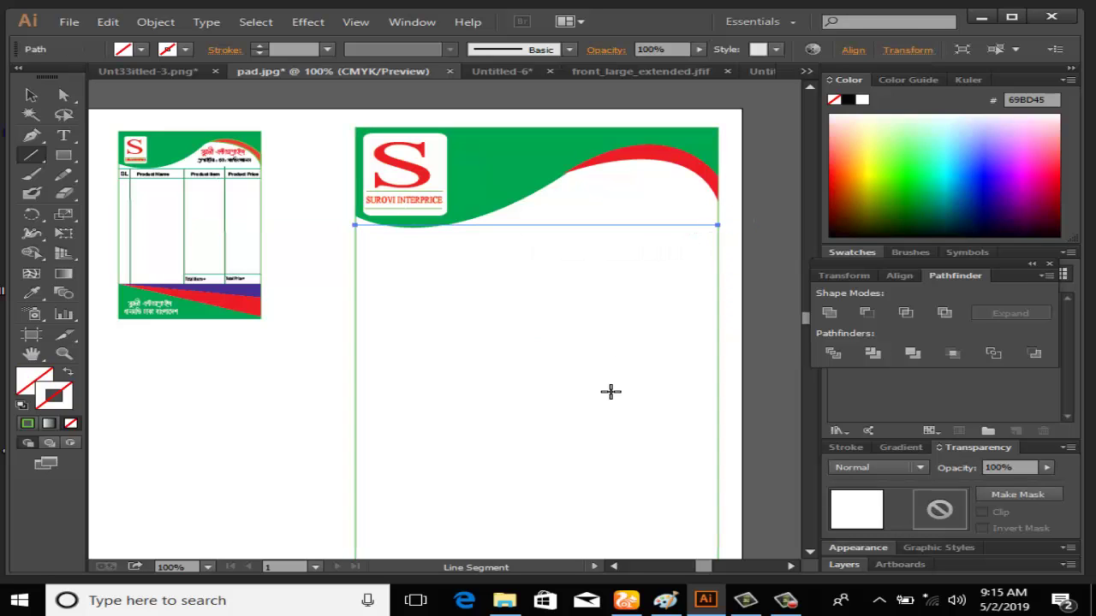
pyautogui.press('Down')
pyautogui.press('Down')
pyautogui.press('Down')
pyautogui.press('Down')
pyautogui.press('Down')
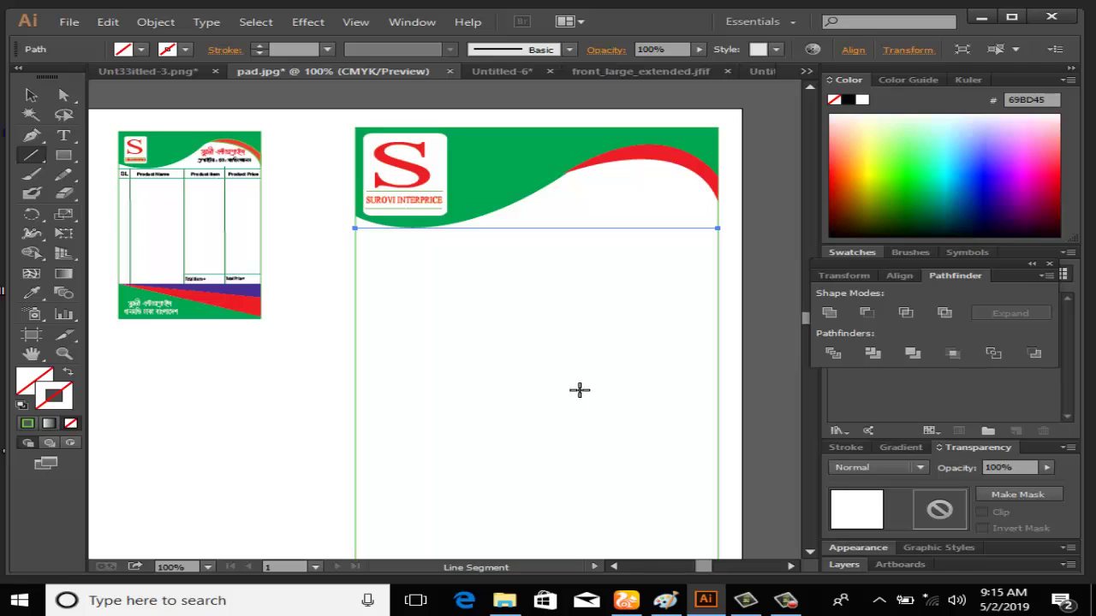
# Set the new horizontal line's stroke to blue 008EB3.
pyautogui.click(31, 95)
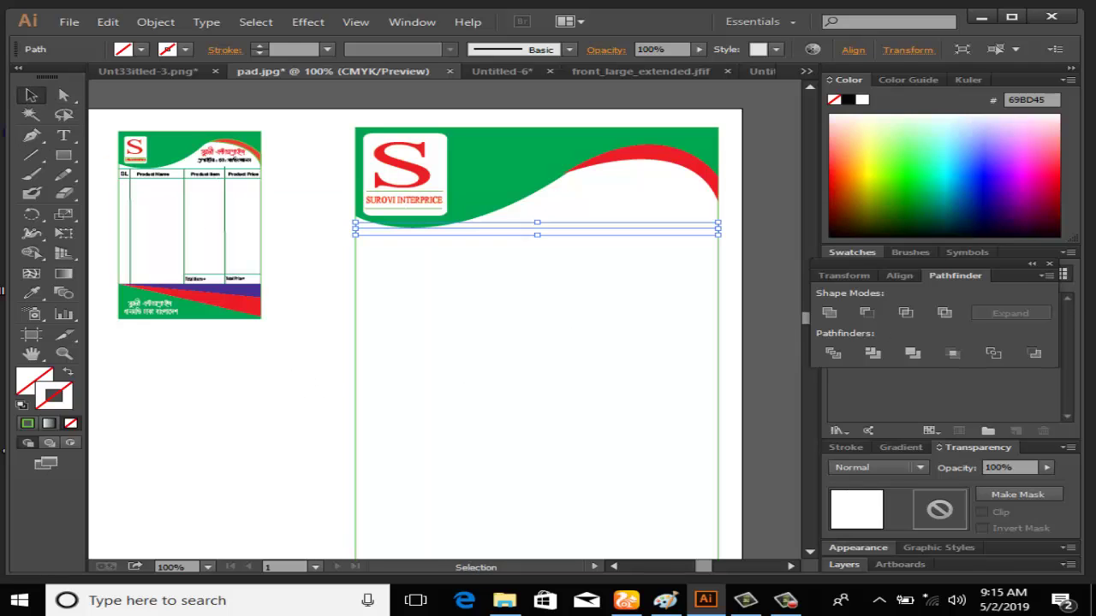
pyautogui.click(890, 187)
pyautogui.click(957, 186)
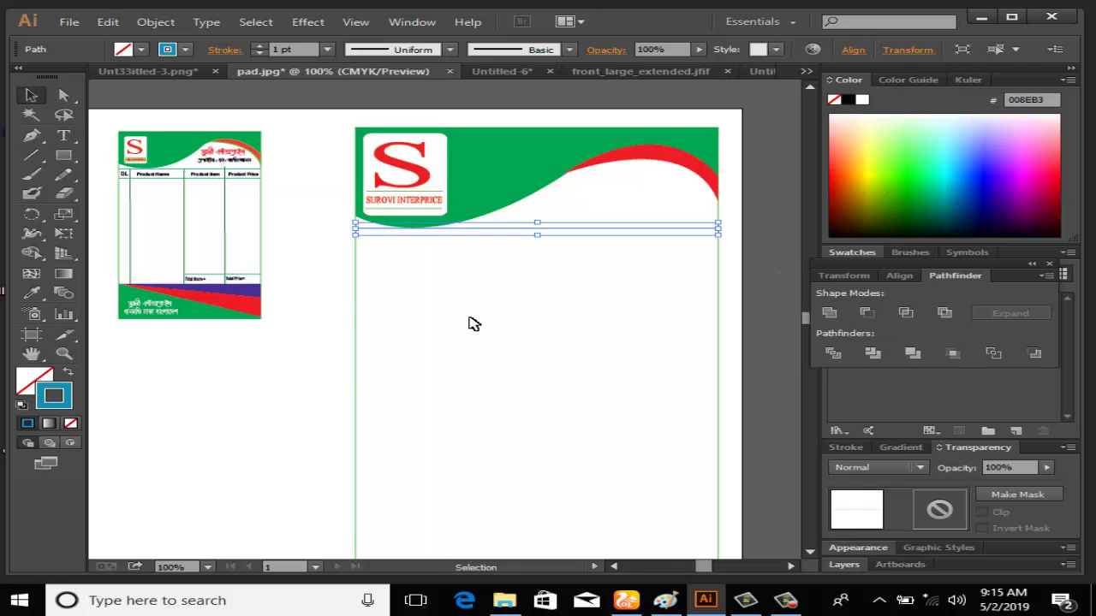
# Paste a copy of the blue line and place it a short distance below the first one, spanning the page width.
pyautogui.hotkey('ctrl', 'c')
pyautogui.hotkey('ctrl', 'v')
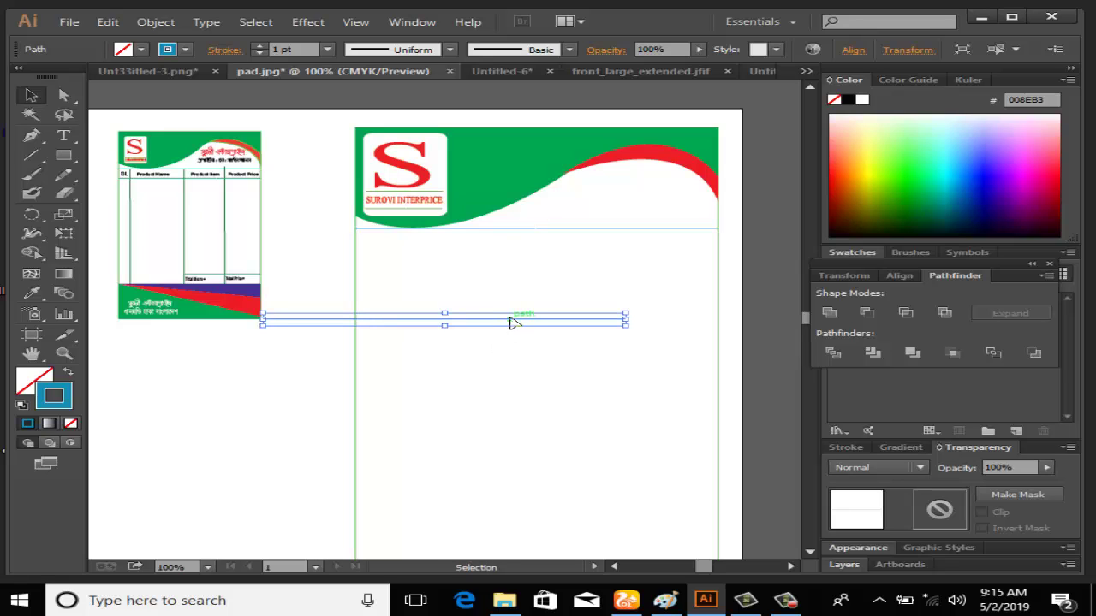
pyautogui.moveTo(531, 317); pyautogui.dragTo(605, 252)
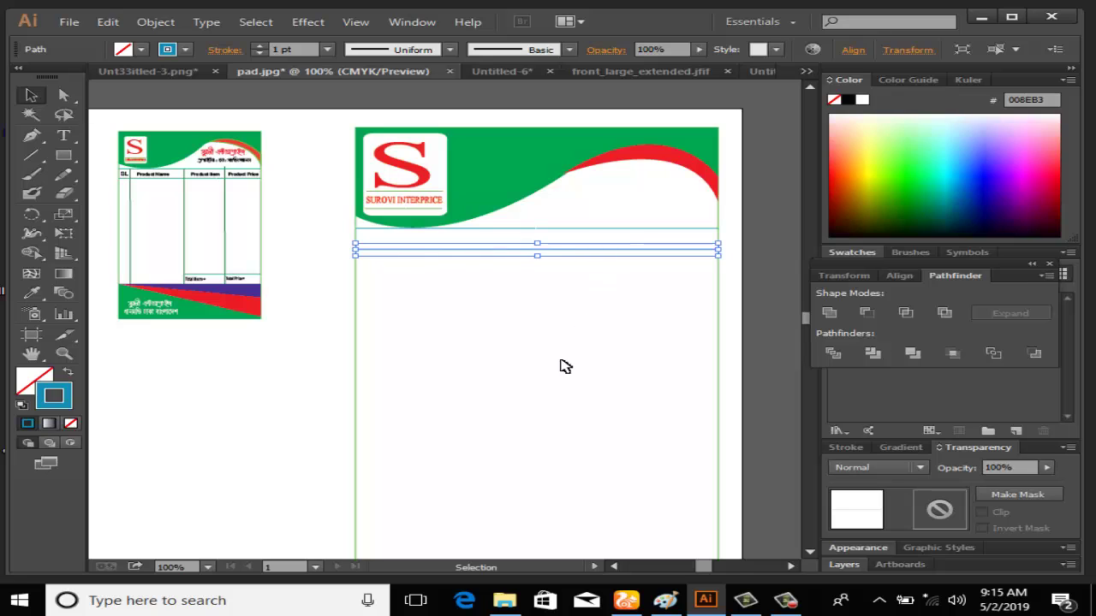
pyautogui.press('a')
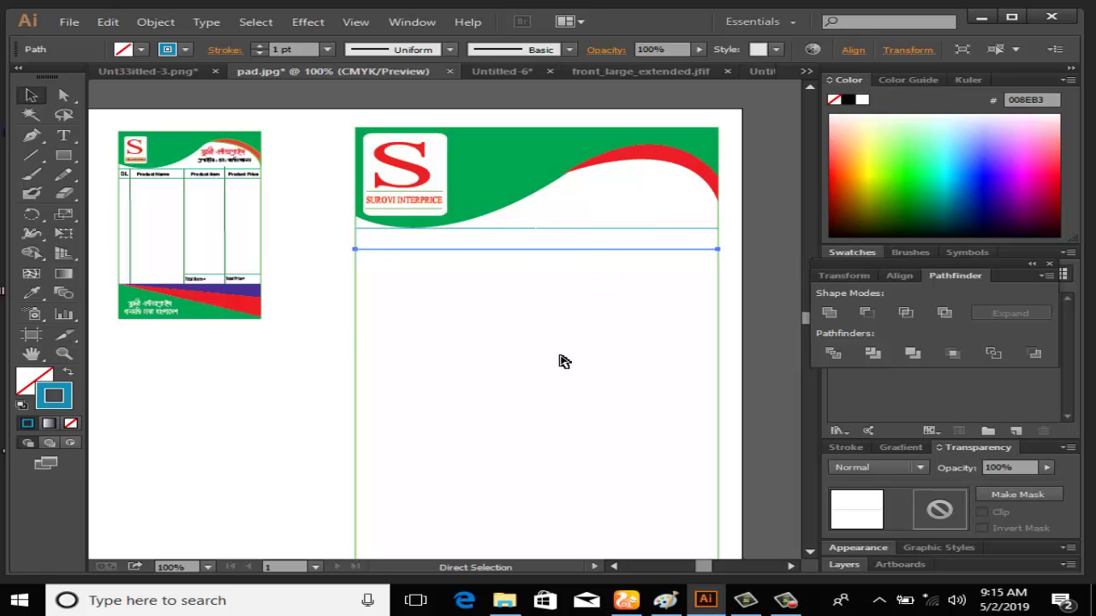
pyautogui.hotkey('ctrl', 'v')
pyautogui.scroll(-4, 543, 359)
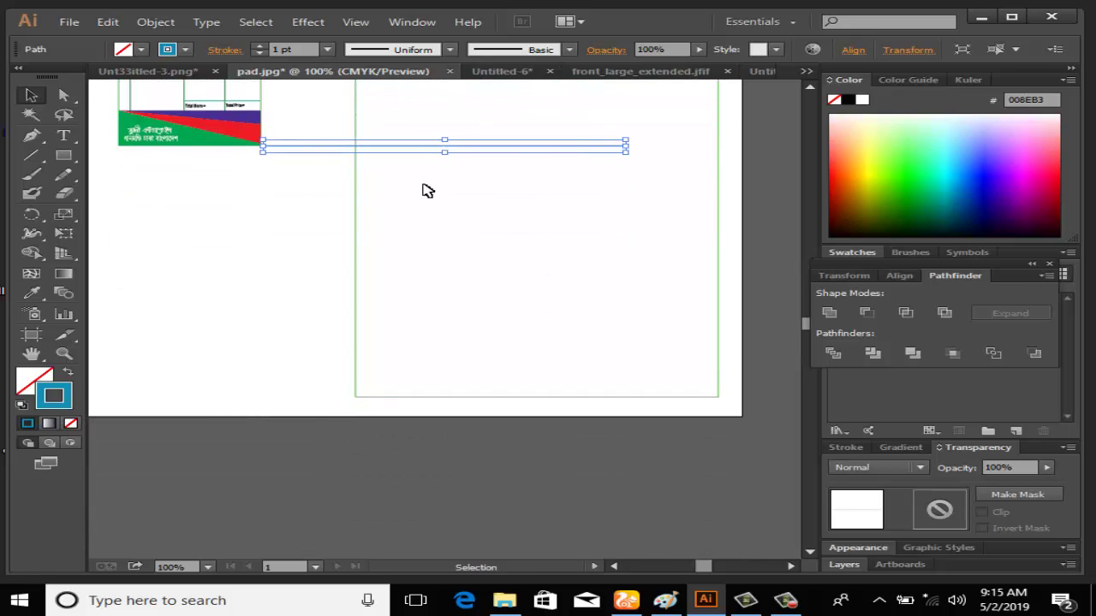
pyautogui.moveTo(421, 156); pyautogui.dragTo(504, 327)
pyautogui.scroll(3, 408, 340)
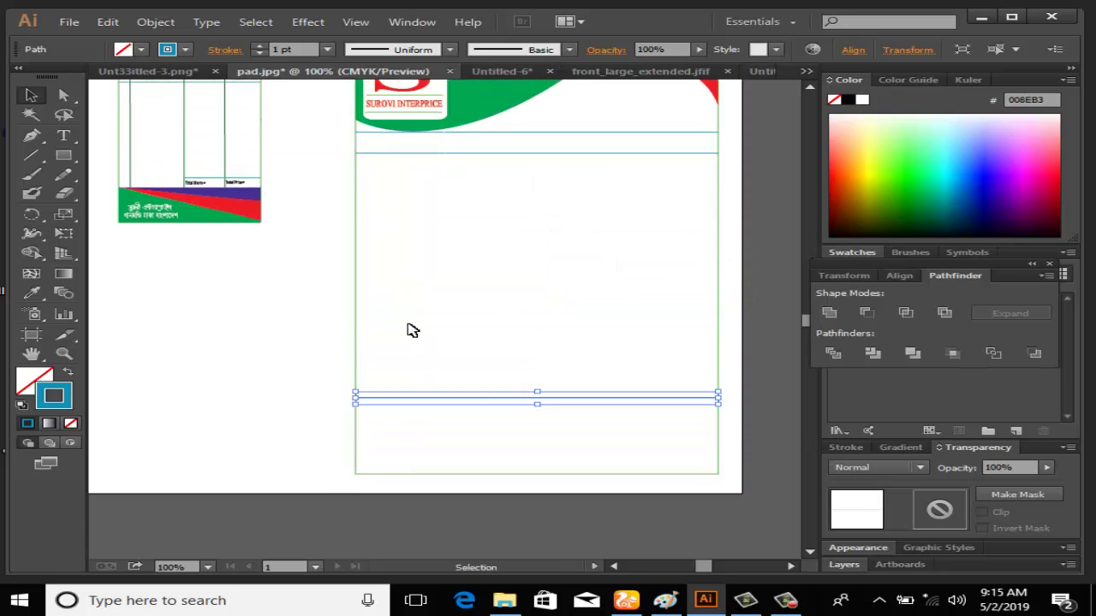
pyautogui.moveTo(495, 440); pyautogui.dragTo(489, 452)
pyautogui.click(353, 436)
pyautogui.scroll(1, 371, 426)
pyautogui.scroll(-1, 371, 426)
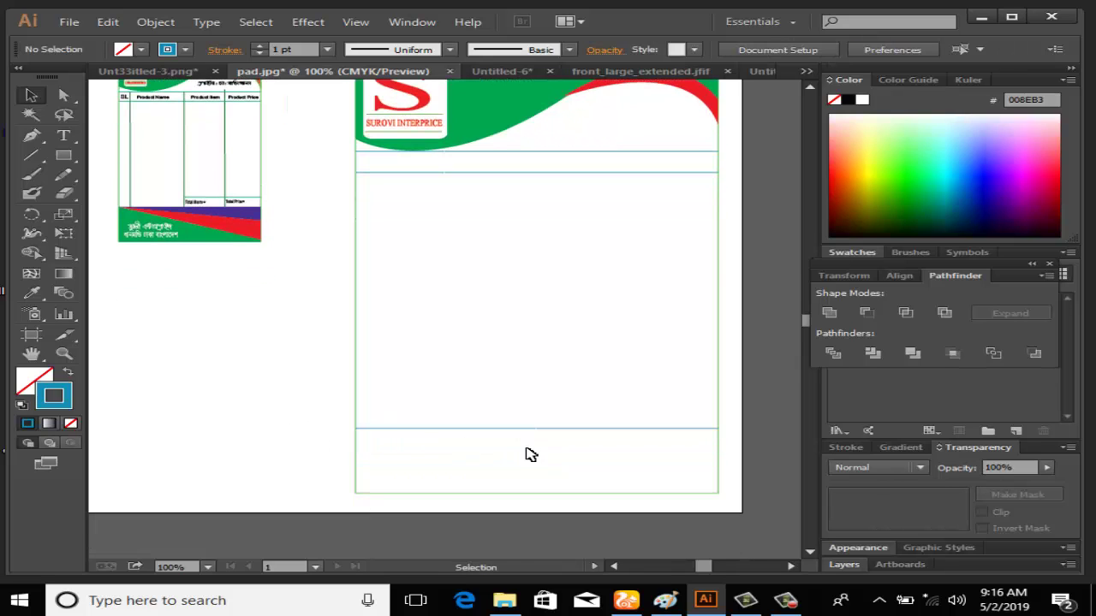
pyautogui.click(530, 433)
pyautogui.press('Delete')
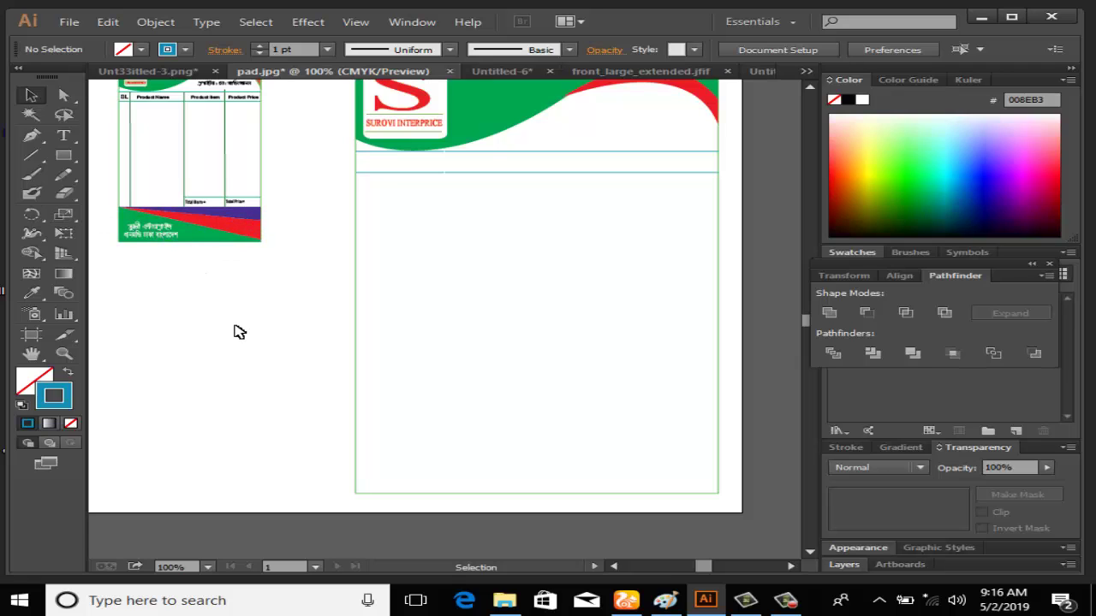
# Draw a closed triangle with the Pen tool along the large page's bottom edge, about 53 px tall at the left, tapering to the right corner.
pyautogui.scroll(1, 239, 332)
pyautogui.scroll(-1, 214, 313)
pyautogui.scroll(-1, 193, 238)
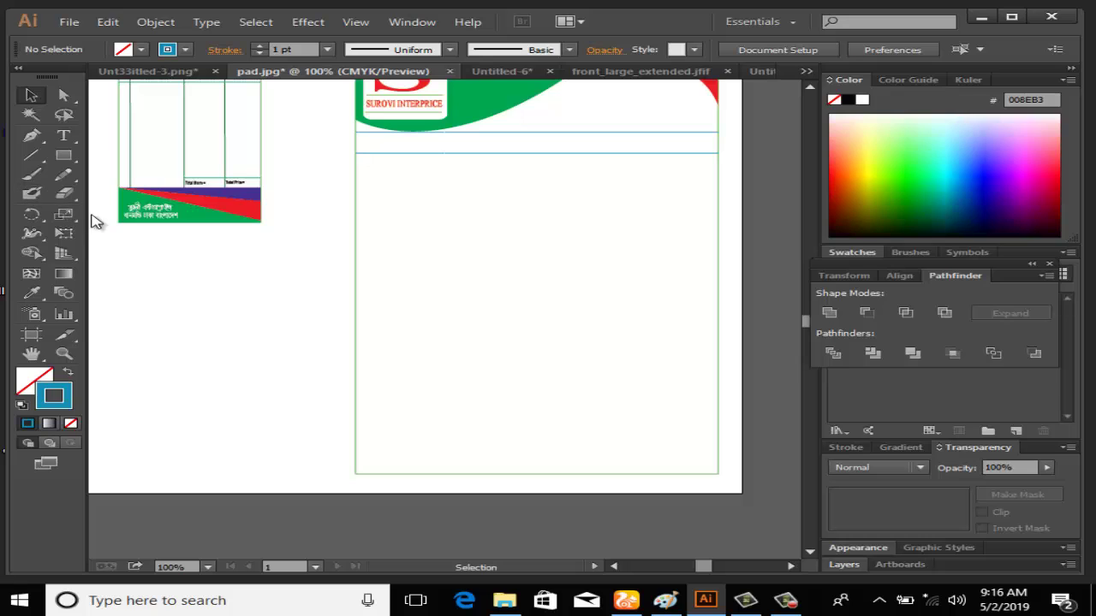
pyautogui.click(32, 139)
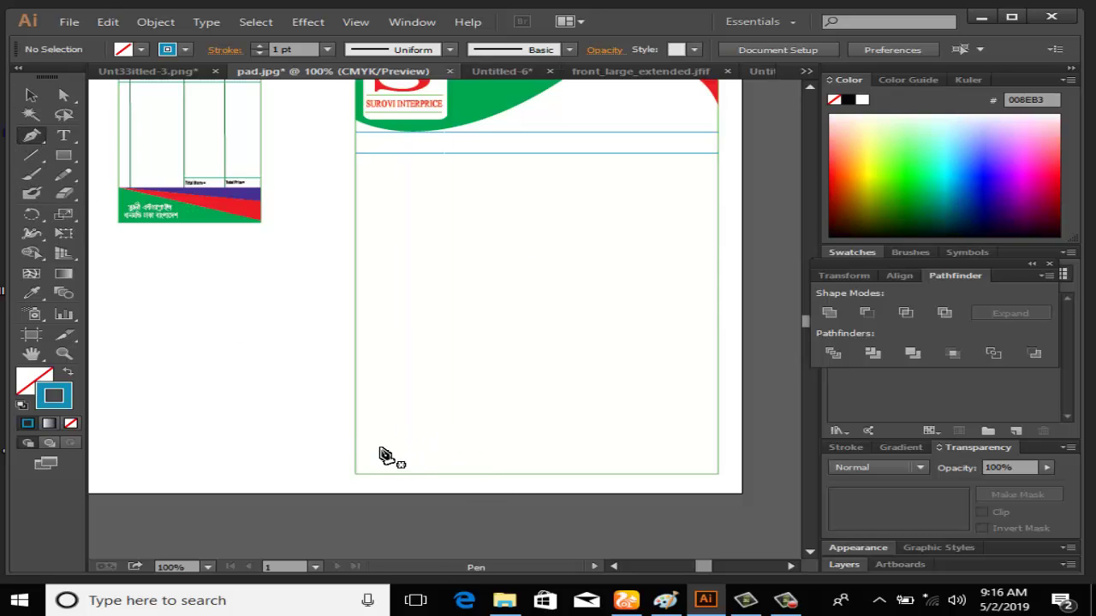
pyautogui.click(355, 431)
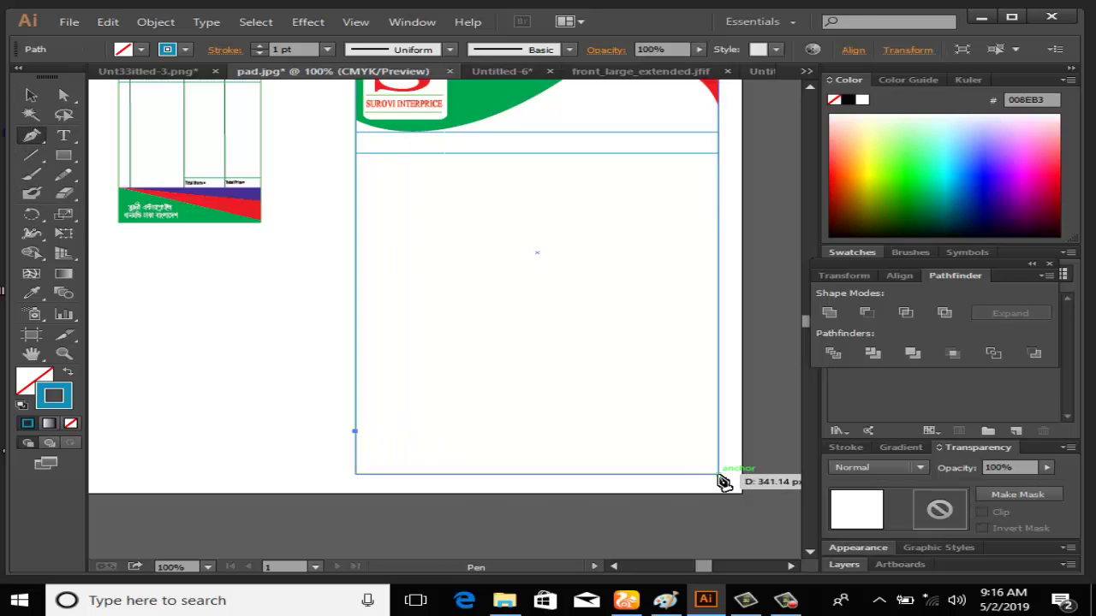
pyautogui.click(718, 473)
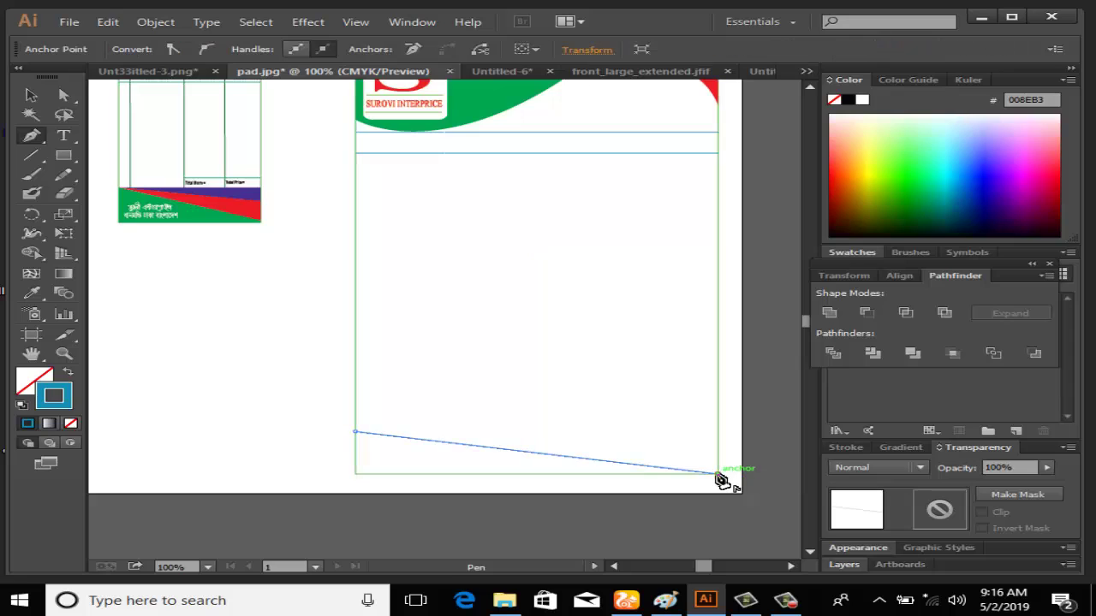
pyautogui.click(355, 474)
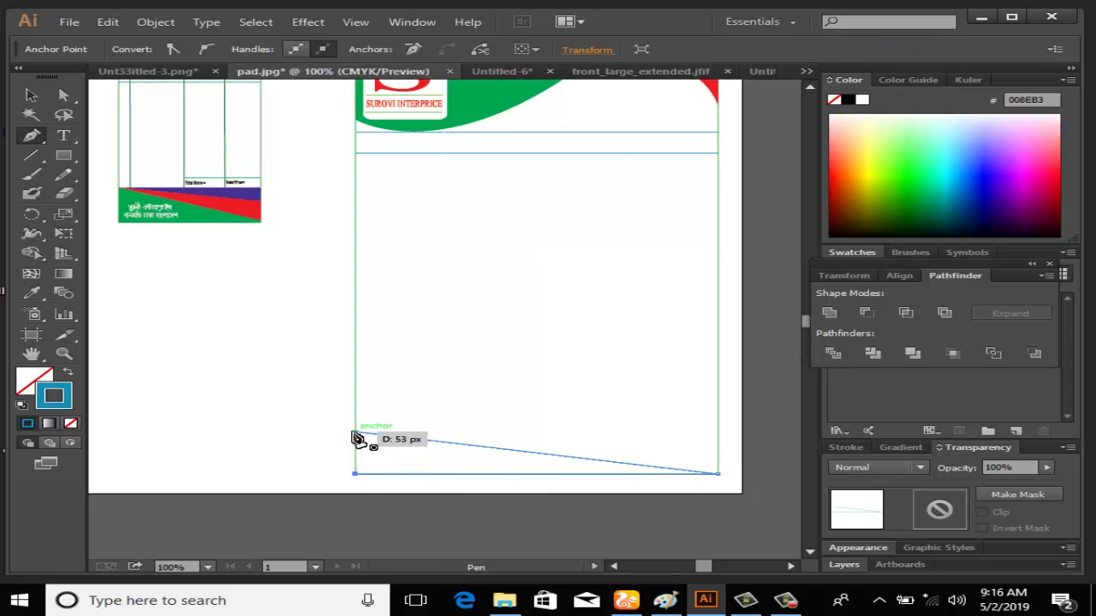
pyautogui.click(354, 432)
pyautogui.click(31, 95)
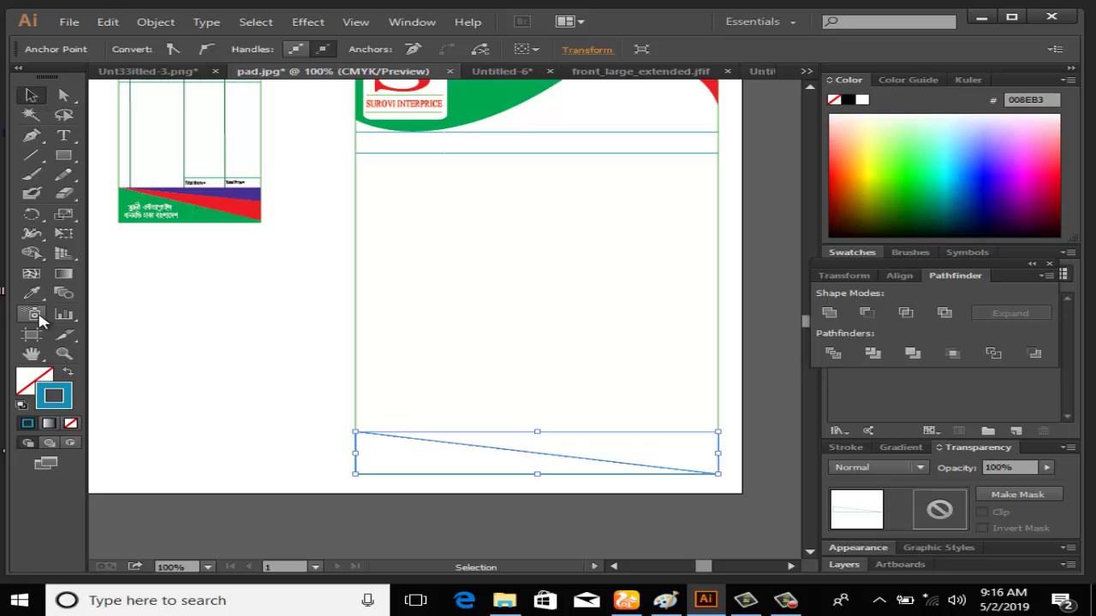
# Fill the footer triangle with the green sampled from the small invoice's footer, without a stroke, and deselect it.
pyautogui.click(31, 293)
pyautogui.click(206, 218)
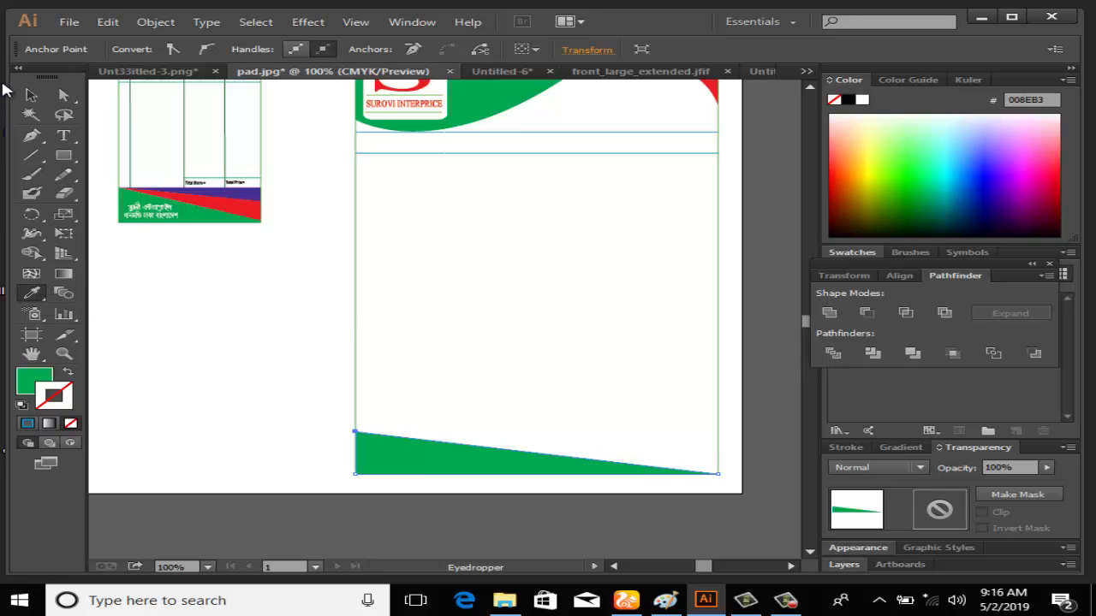
pyautogui.click(30, 95)
pyautogui.click(211, 350)
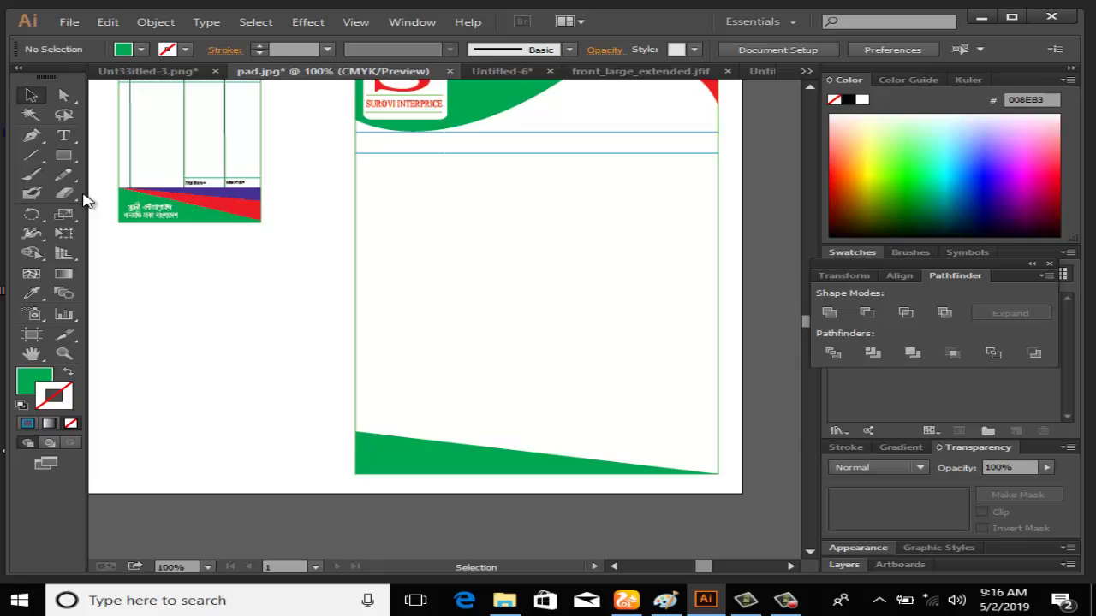
# Draw a closed triangle with the Pen tool above the green footer, from its upper-left corner to a short vertical edge on the page's right border.
pyautogui.click(33, 136)
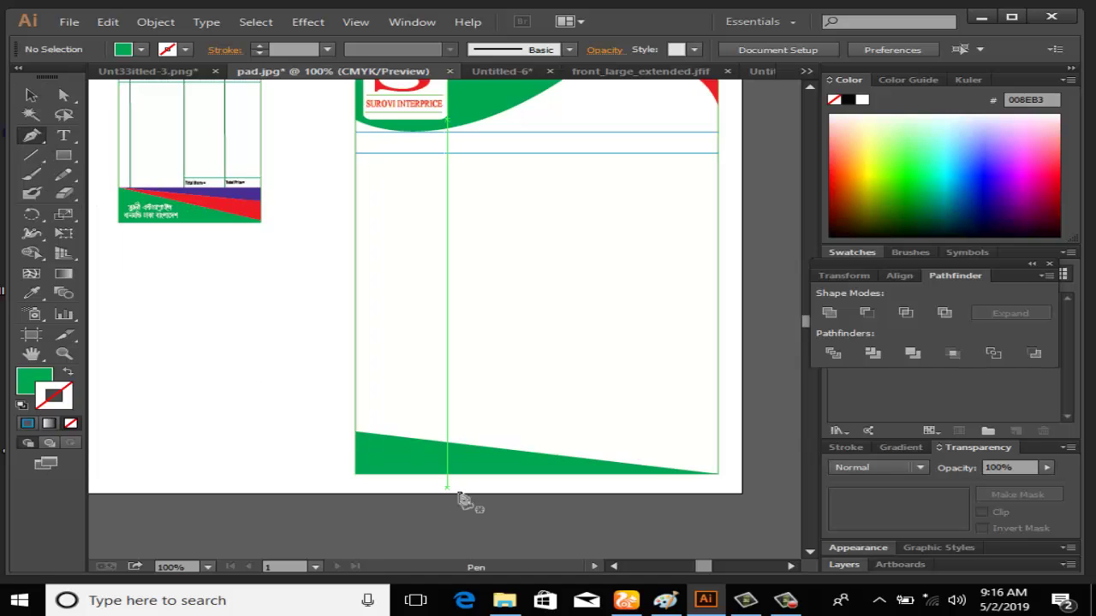
pyautogui.click(717, 454)
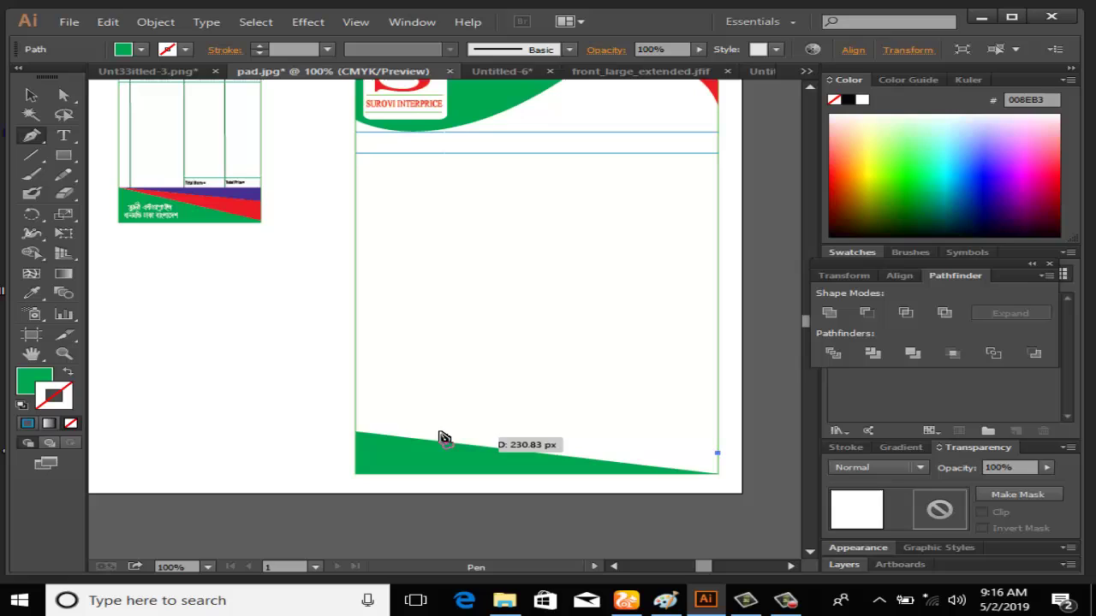
pyautogui.click(356, 433)
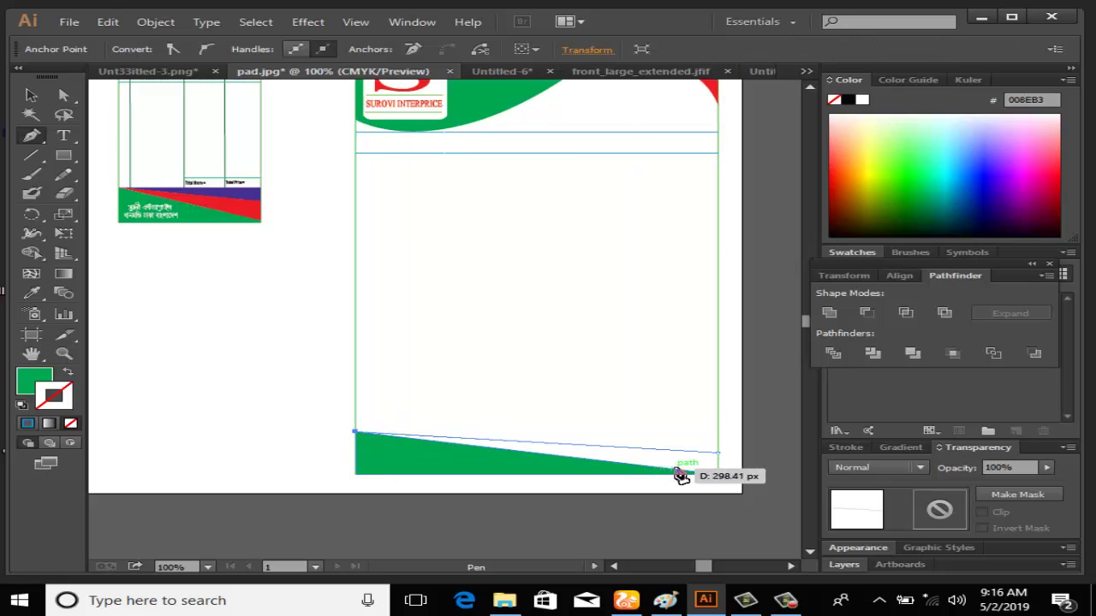
pyautogui.click(717, 474)
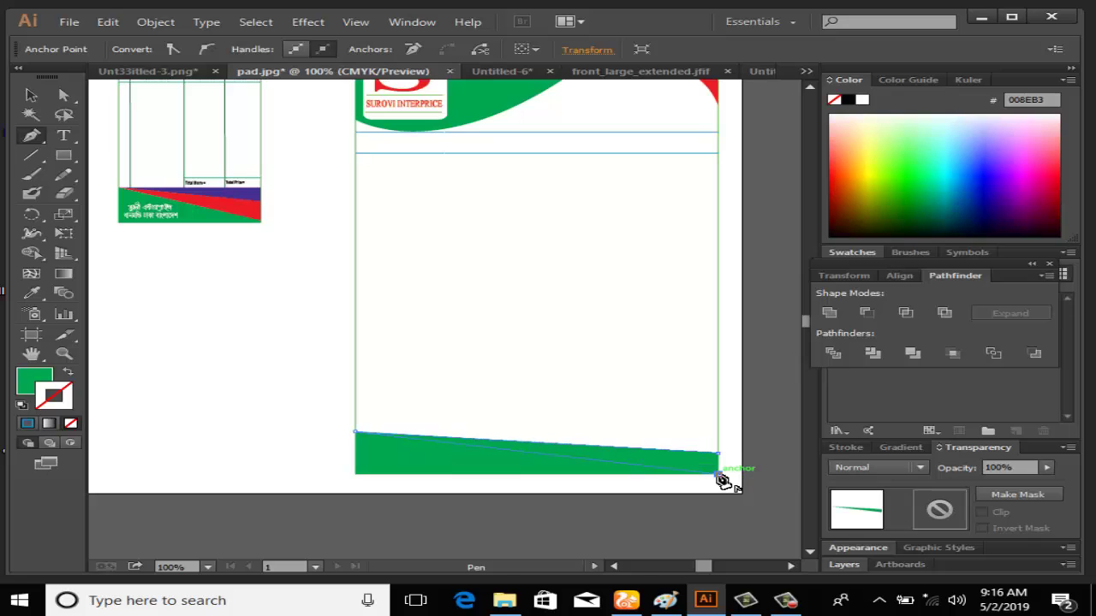
pyautogui.click(718, 454)
pyautogui.click(830, 192)
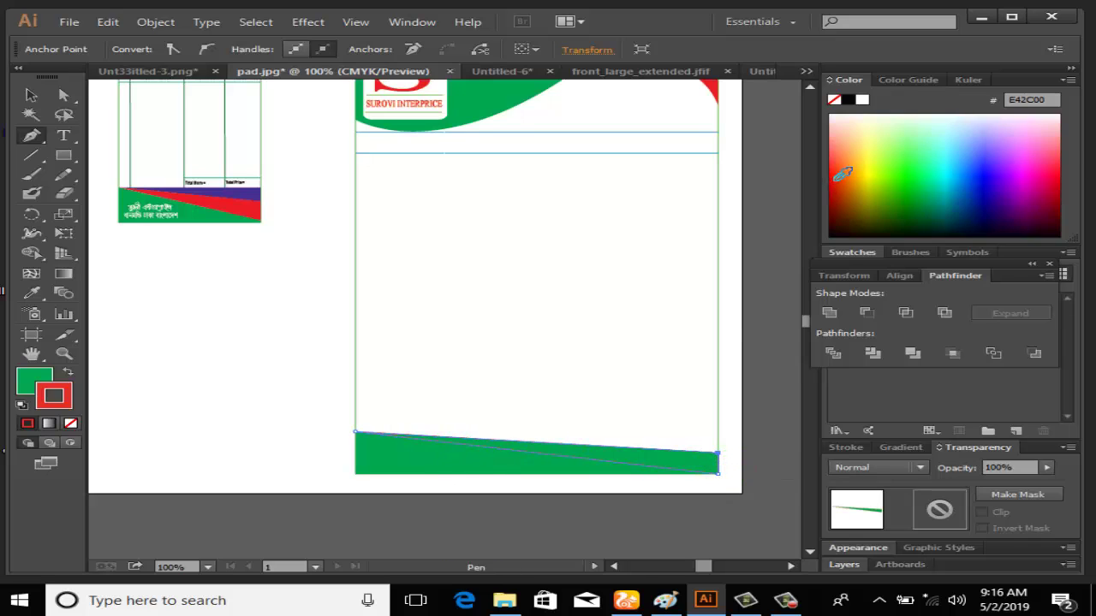
pyautogui.click(34, 381)
pyautogui.click(235, 195)
pyautogui.click(243, 211)
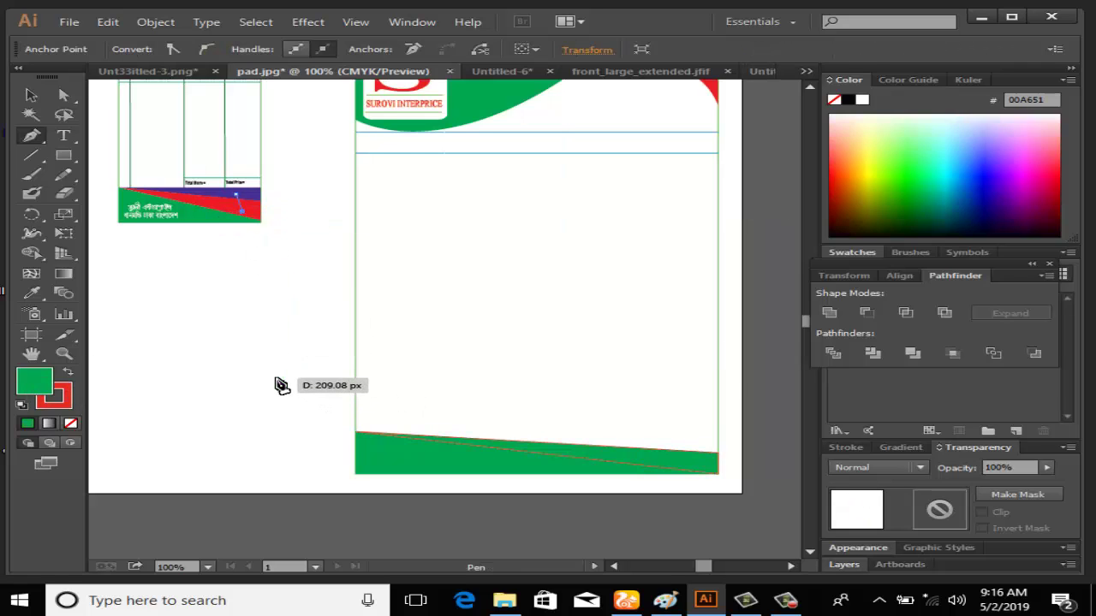
pyautogui.press('Return')
pyautogui.press('v')
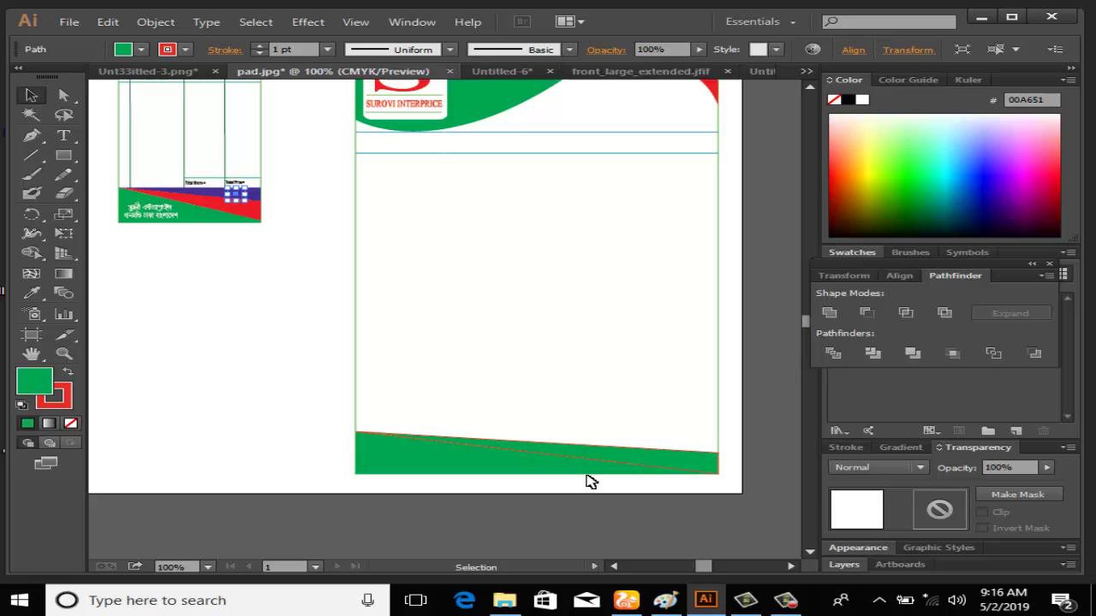
# Fill the new footer triangle with the red ED1C24 sampled from the small invoice's footer, without a stroke, and deselect it.
pyautogui.click(638, 458)
pyautogui.click(28, 295)
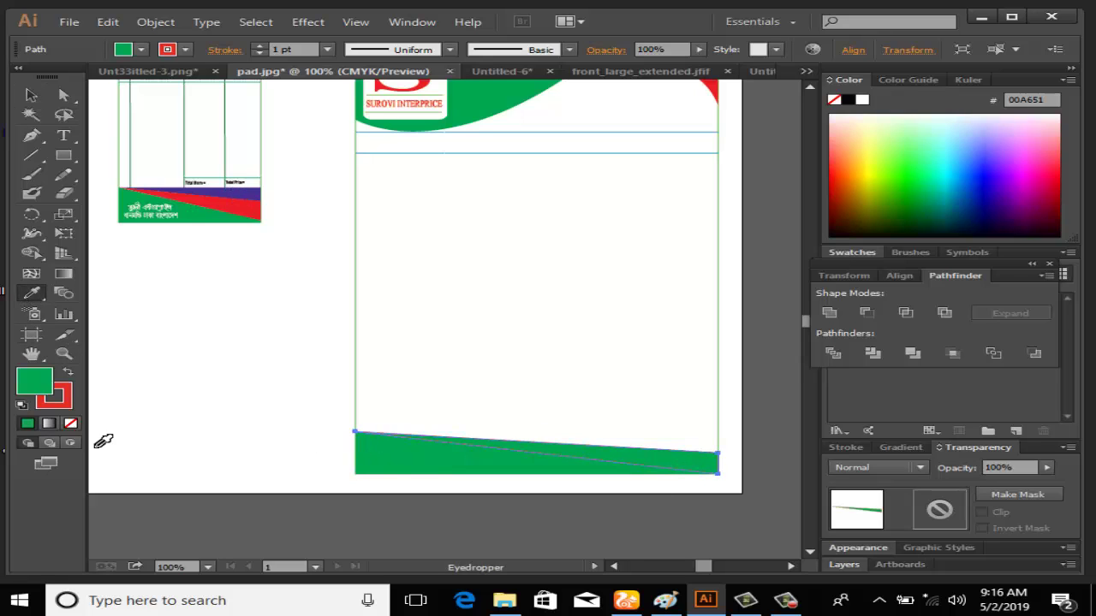
pyautogui.click(232, 205)
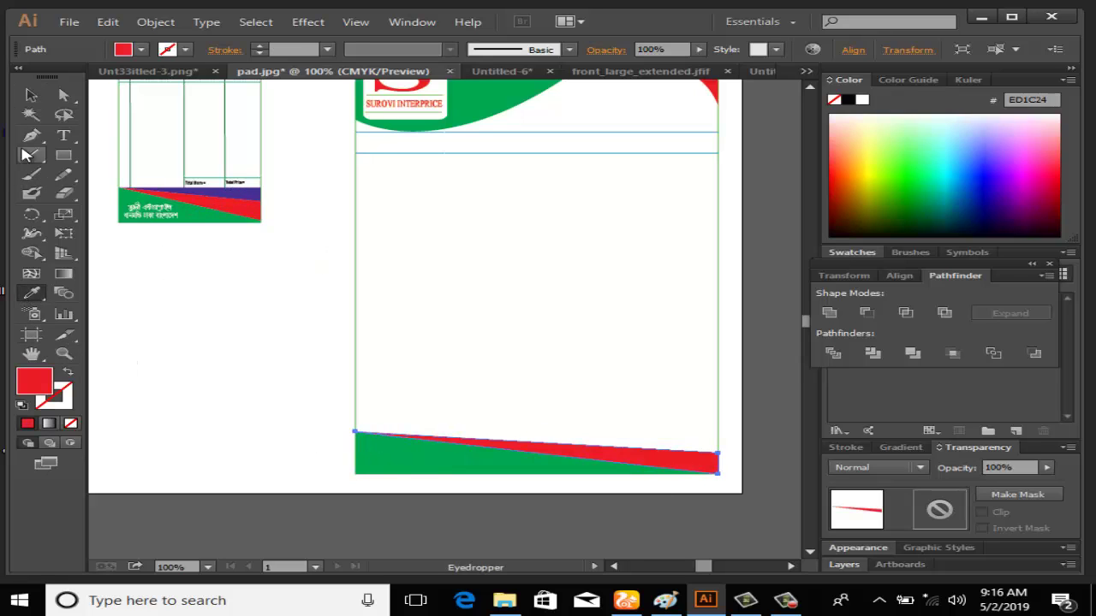
pyautogui.click(31, 95)
pyautogui.click(269, 403)
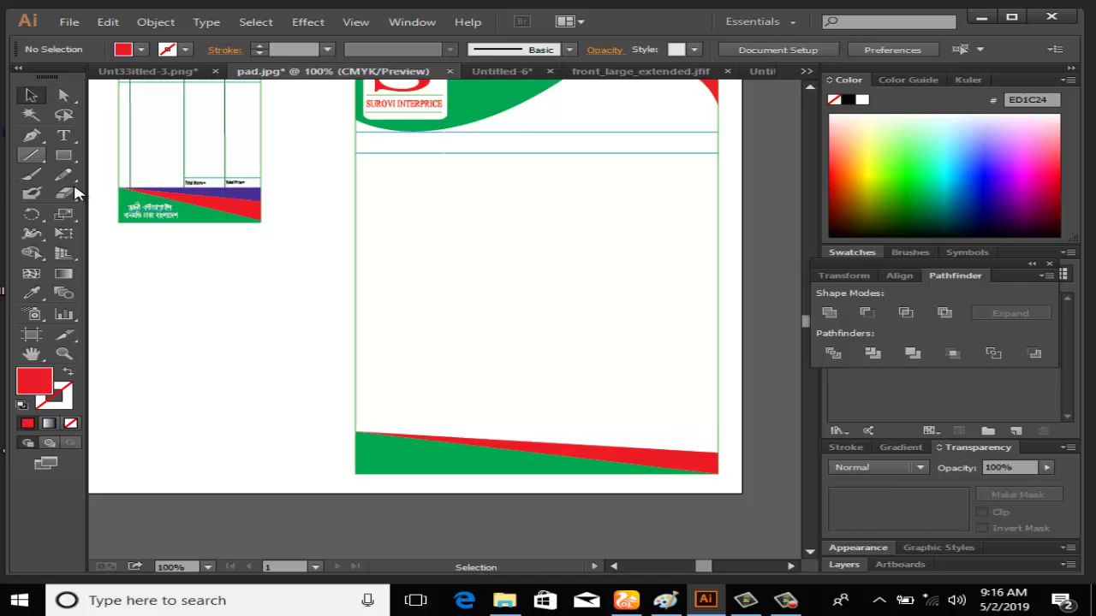
# Draw a closed triangle above the red one with the Pen tool, about 337 px wide and 26.5 px tall at its right end.
pyautogui.click(31, 135)
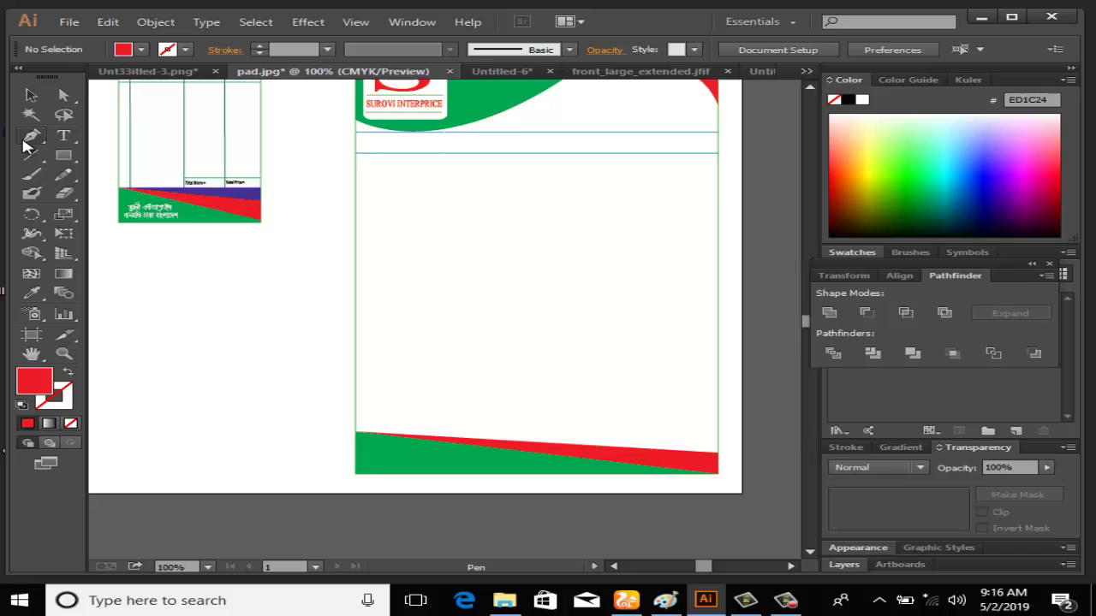
pyautogui.click(354, 436)
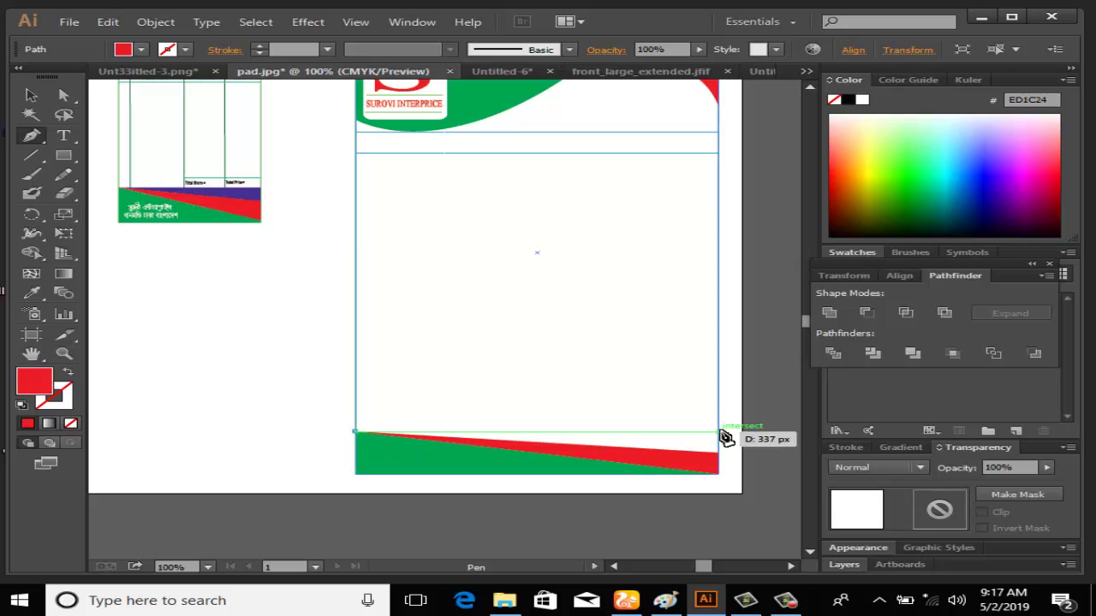
pyautogui.click(719, 433)
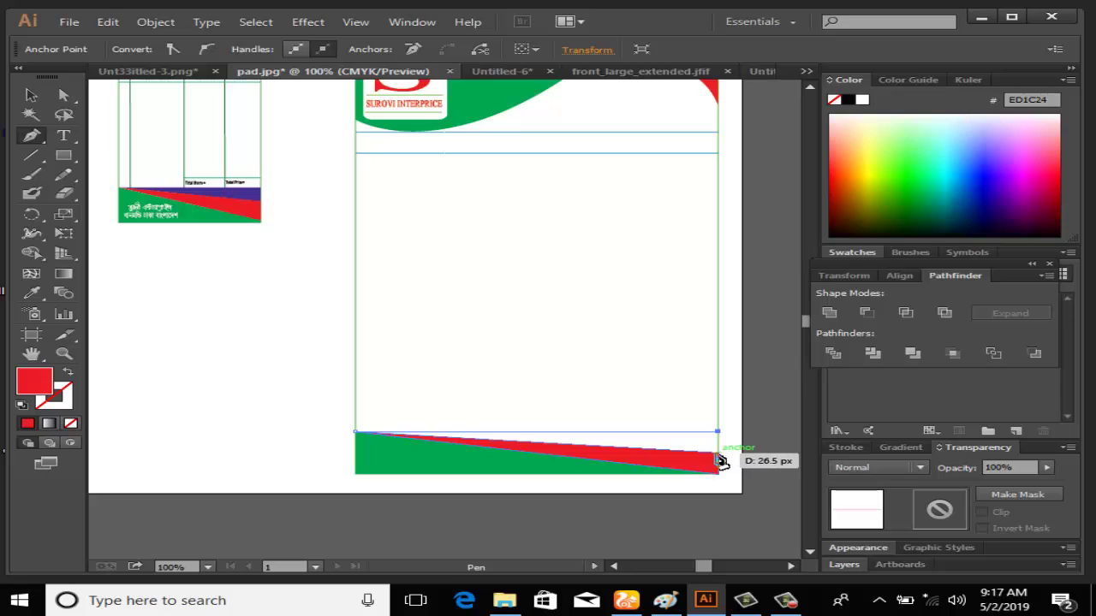
pyautogui.click(719, 454)
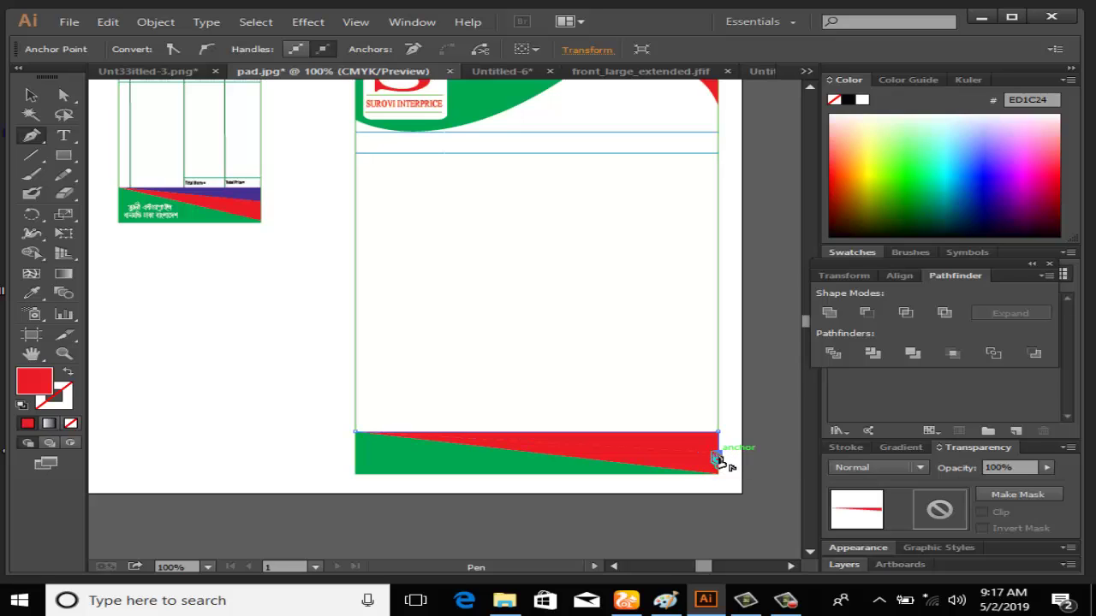
pyautogui.click(355, 433)
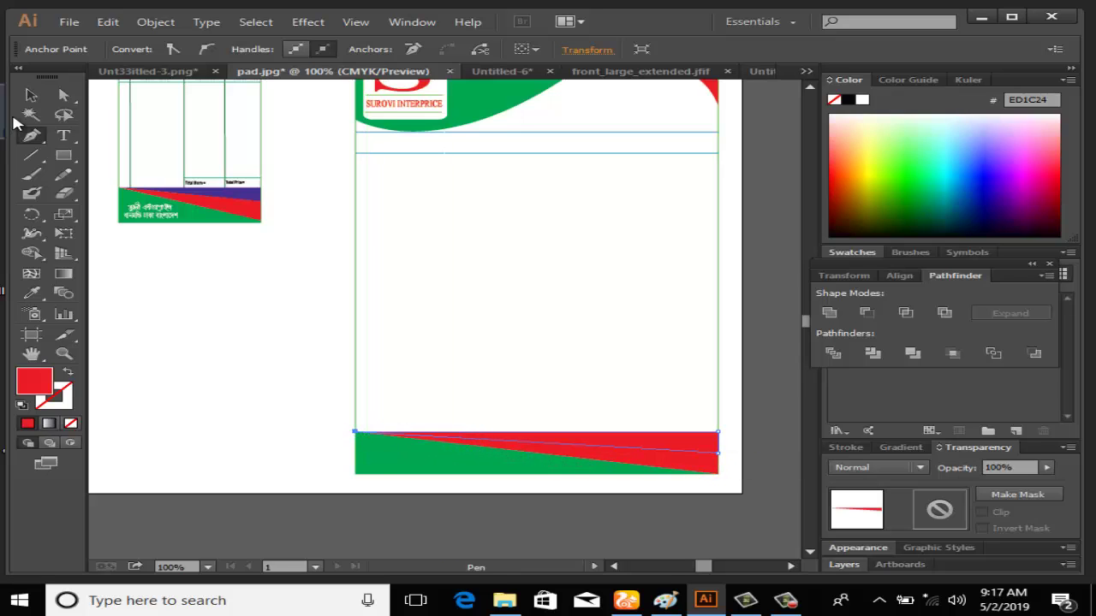
# Fill the uppermost footer triangle with the purple 462F91 sampled from the small invoice's footer, without a stroke, and deselect it.
pyautogui.click(31, 95)
pyautogui.click(33, 294)
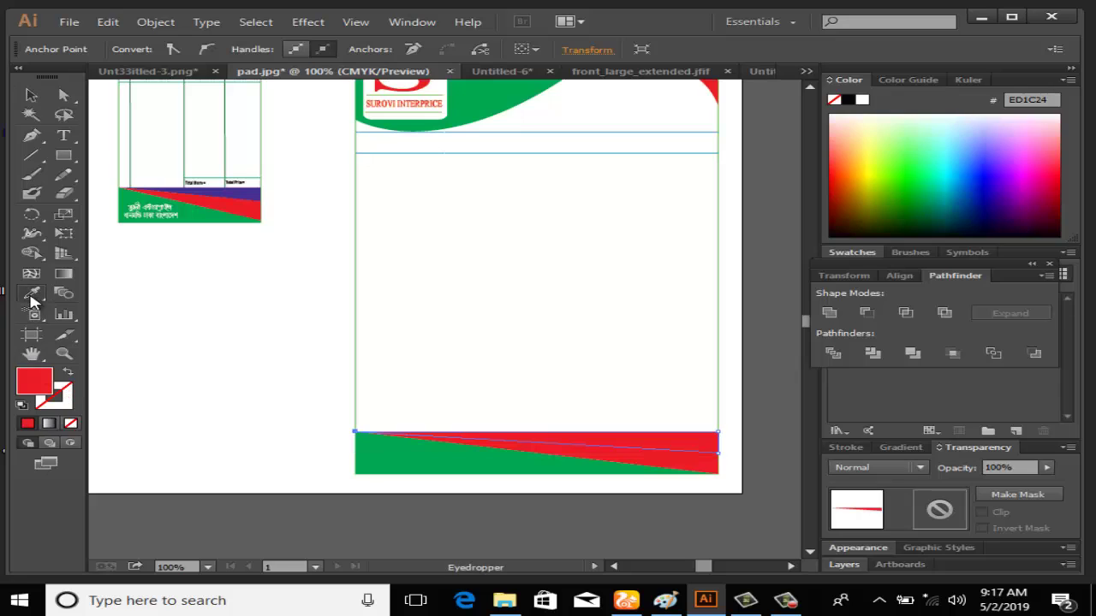
pyautogui.click(252, 191)
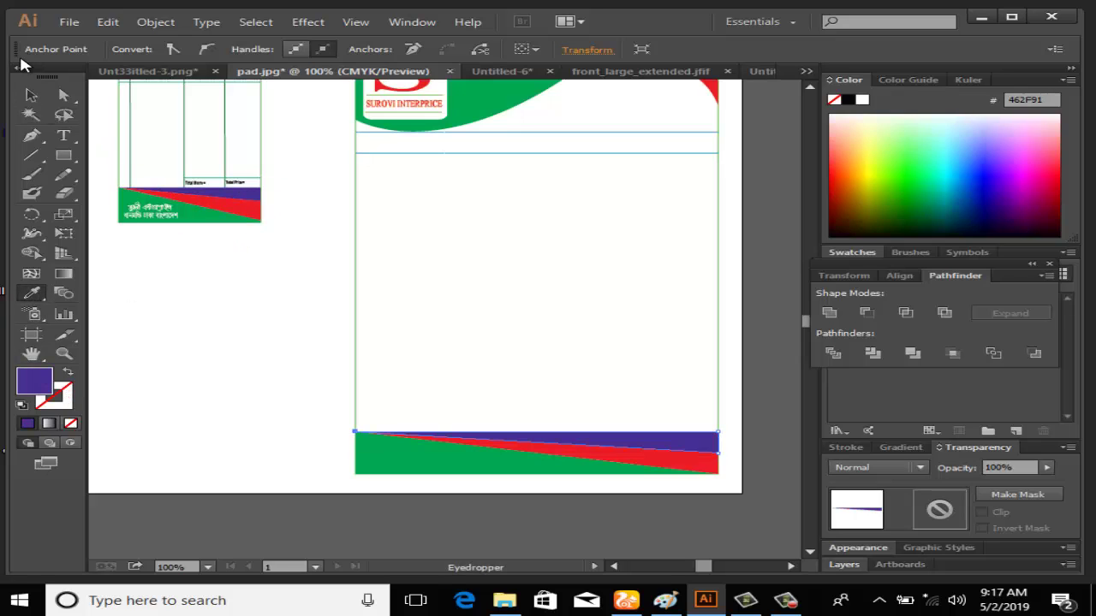
pyautogui.click(32, 95)
pyautogui.click(241, 371)
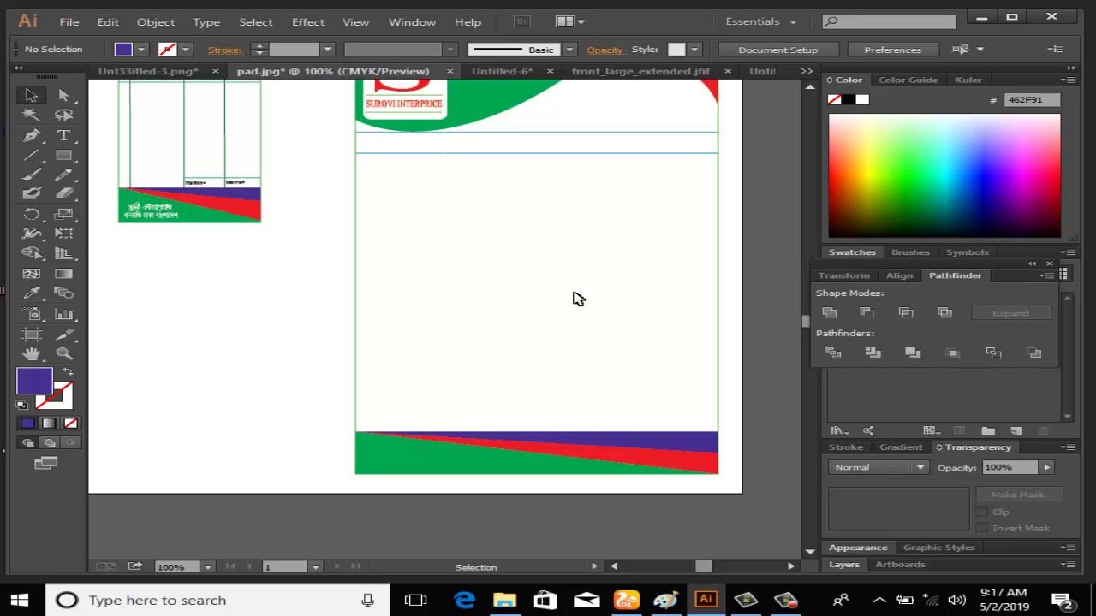
# Paste a copy of the lower blue heading line and place it along the footer's upper edge, spanning the page width.
pyautogui.click(653, 157)
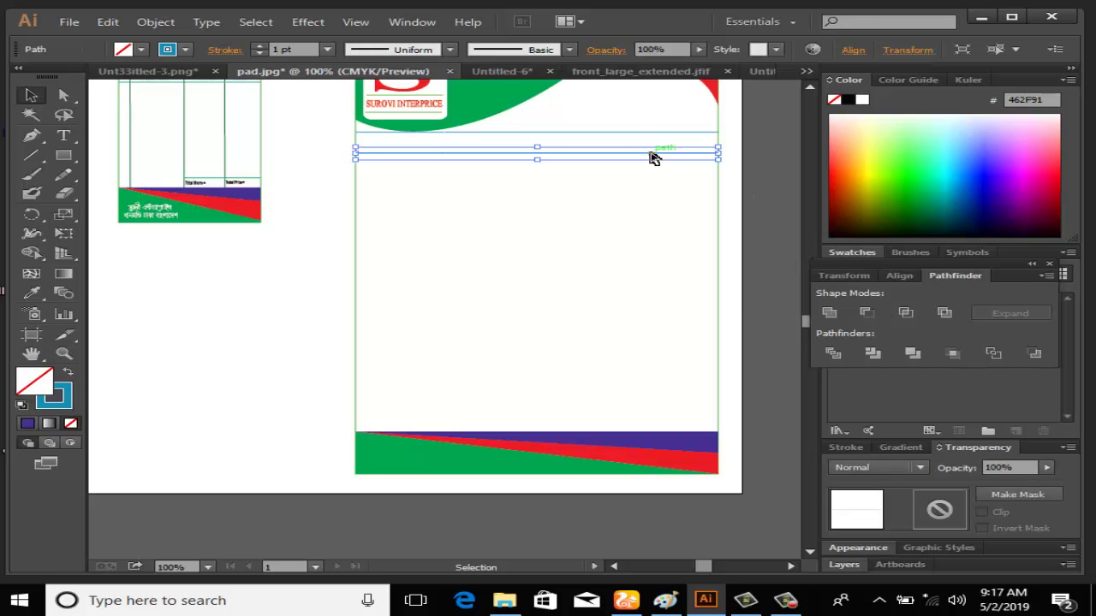
pyautogui.press('a')
pyautogui.hotkey('ctrl', 'c')
pyautogui.hotkey('ctrl', 'v')
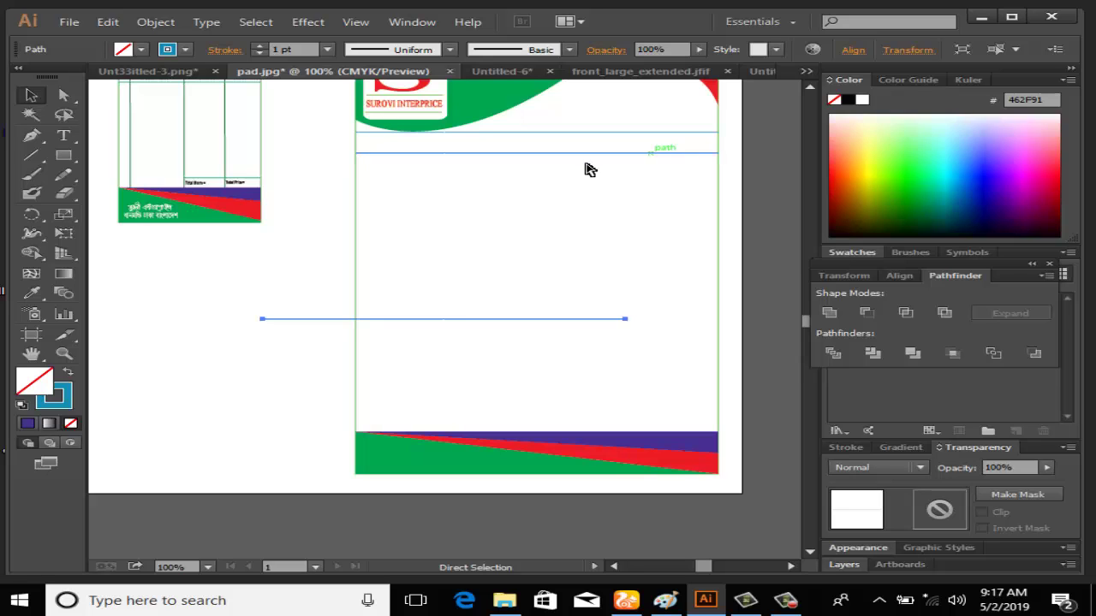
pyautogui.moveTo(488, 323); pyautogui.dragTo(581, 438)
pyautogui.click(292, 421)
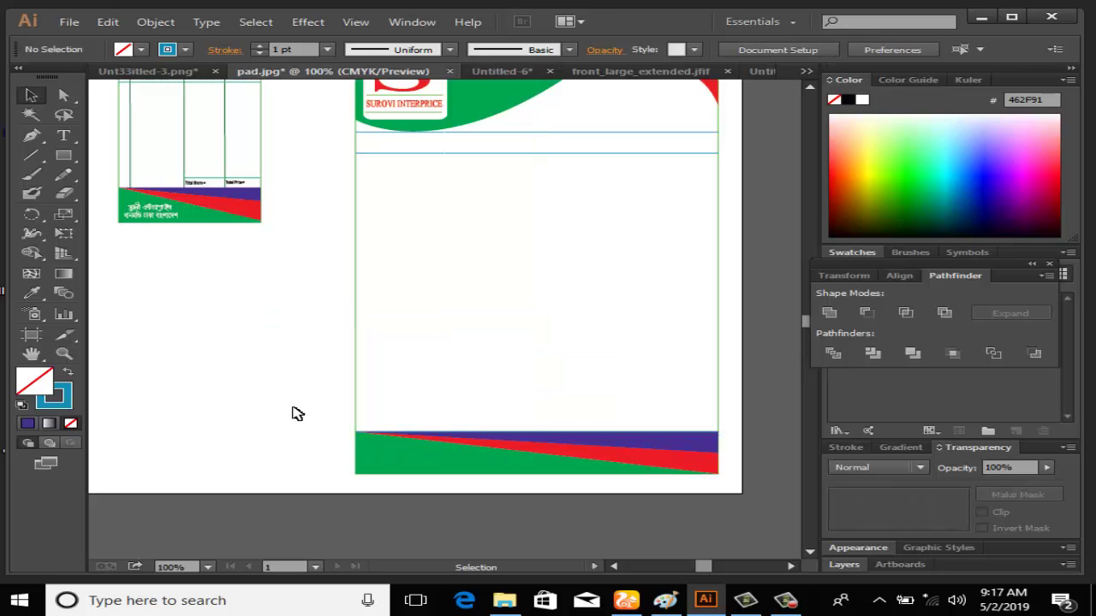
# Draw a vertical line near the page's left border from the upper heading line down to the footer as the SL column divider.
pyautogui.scroll(5, 227, 357)
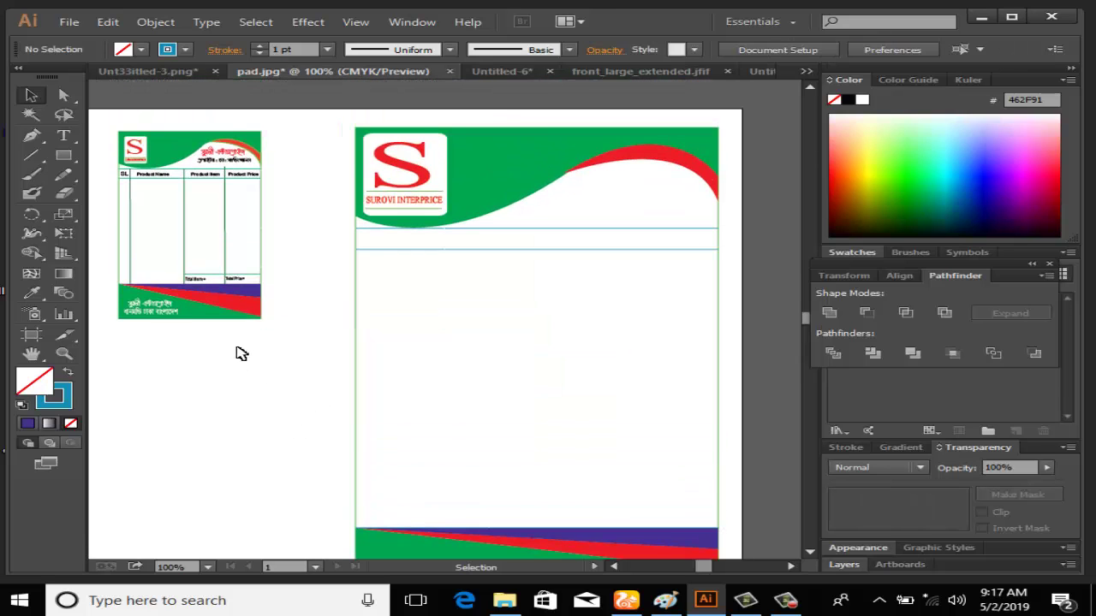
pyautogui.scroll(-2, 237, 354)
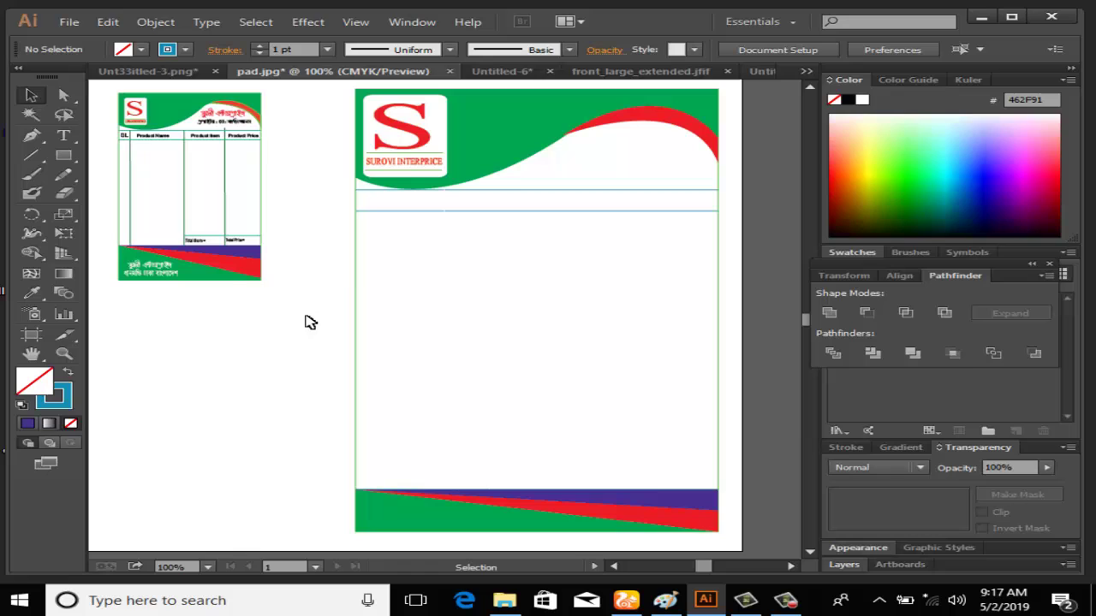
pyautogui.click(30, 155)
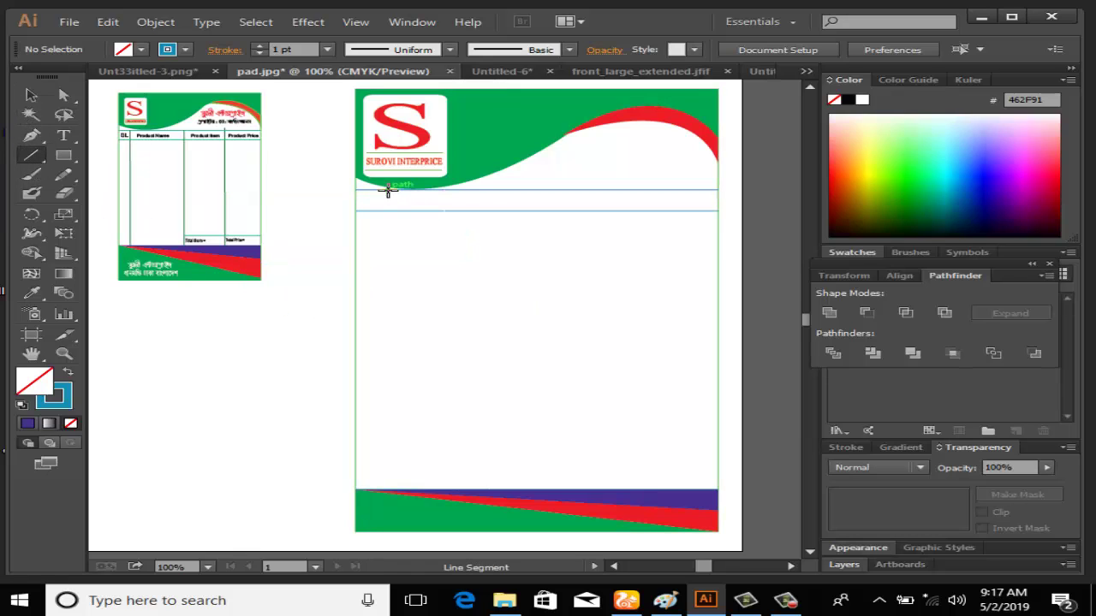
pyautogui.moveTo(386, 231); pyautogui.dragTo(381, 490)
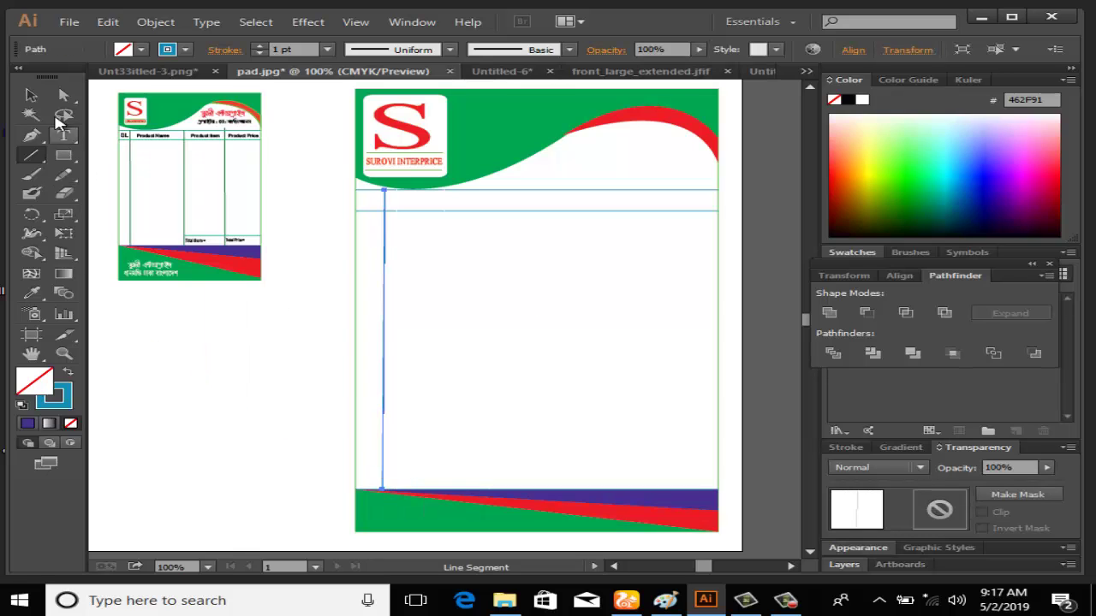
# Paste two copies of the vertical line and place them between heading line and footer as the second and third column dividers.
pyautogui.click(34, 98)
pyautogui.hotkey('ctrl', 'v')
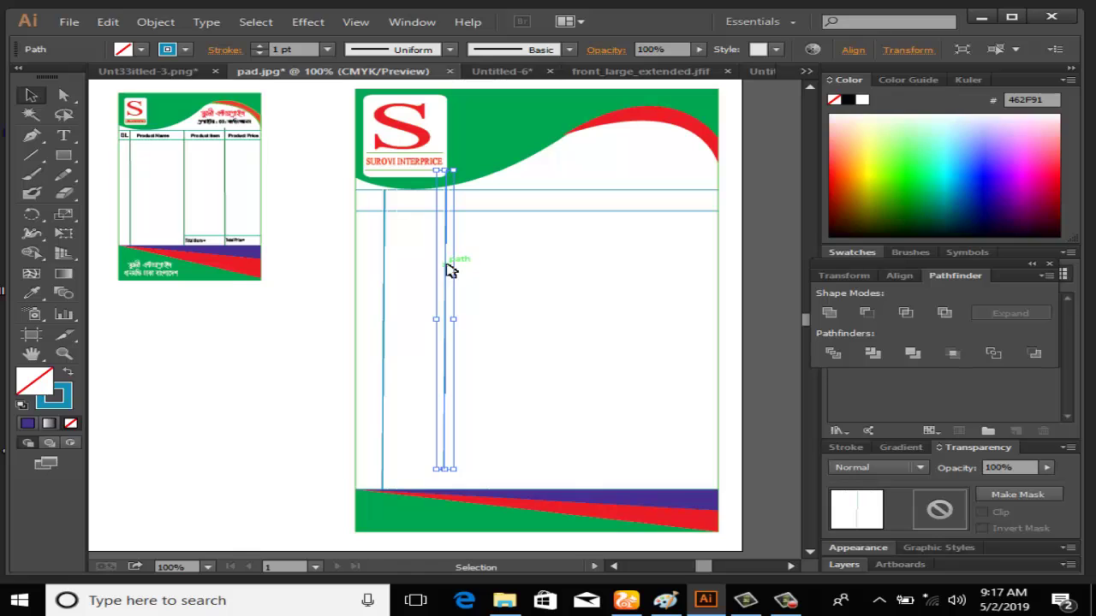
pyautogui.moveTo(448, 269); pyautogui.dragTo(506, 292)
pyautogui.click(292, 273)
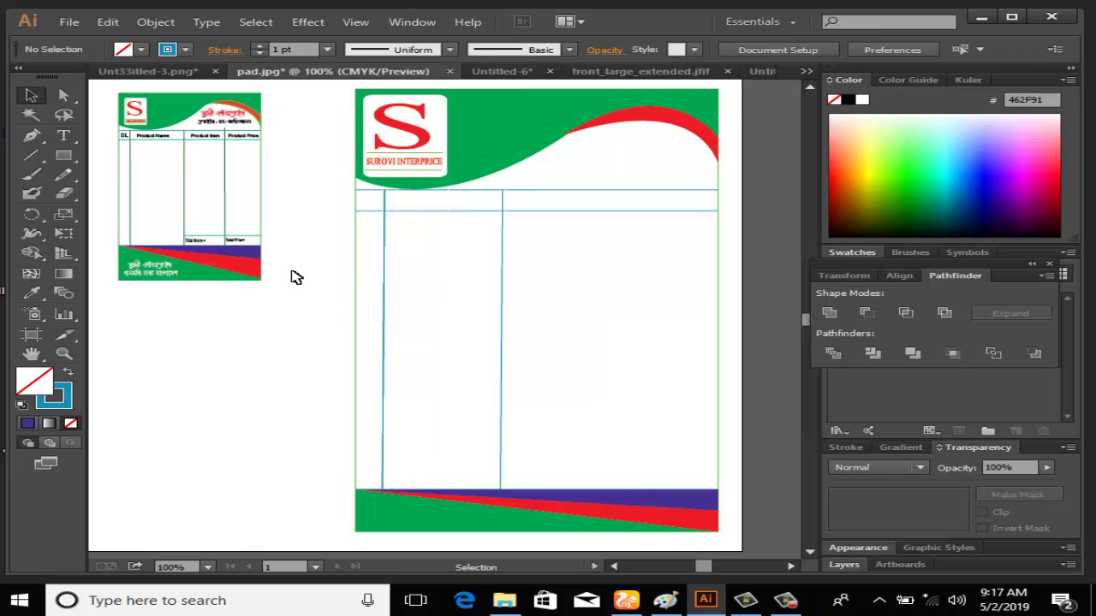
pyautogui.hotkey('ctrl', 'v')
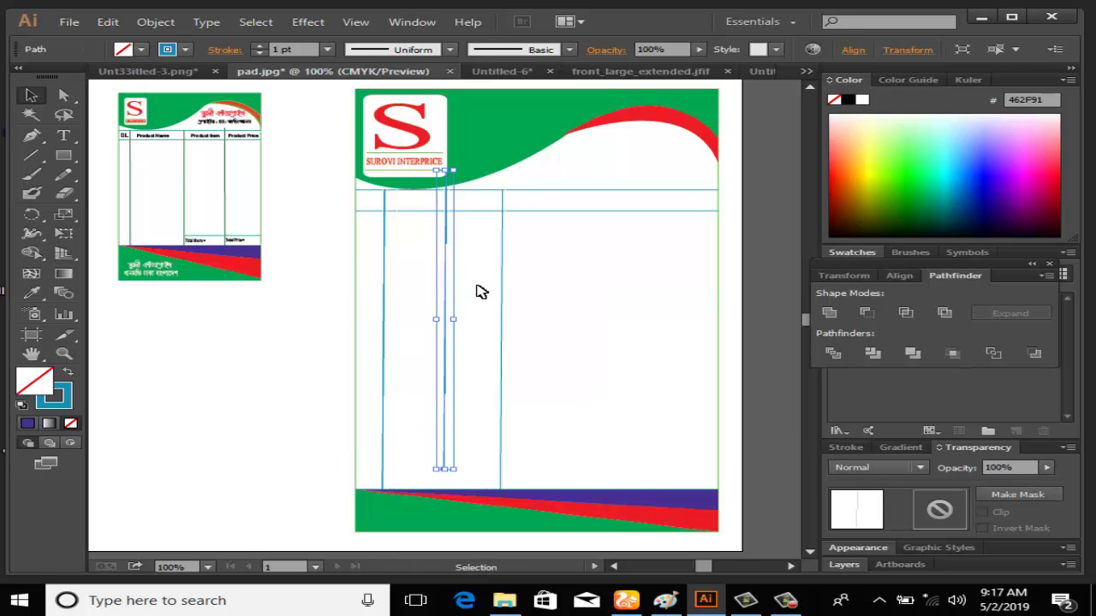
pyautogui.moveTo(465, 277); pyautogui.dragTo(607, 299)
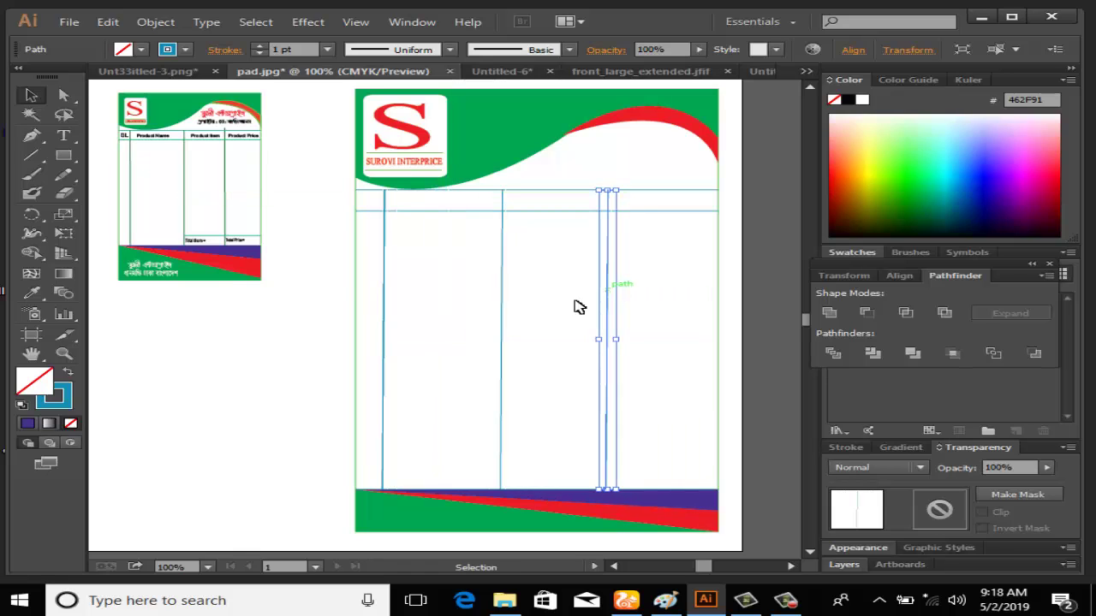
pyautogui.click(273, 387)
# Copy the red title সুরভী এন্টারপ্রাইজ from the small invoice, enlarge it beneath the large page's red header arc and nudge it upward.
pyautogui.scroll(-3, 274, 372)
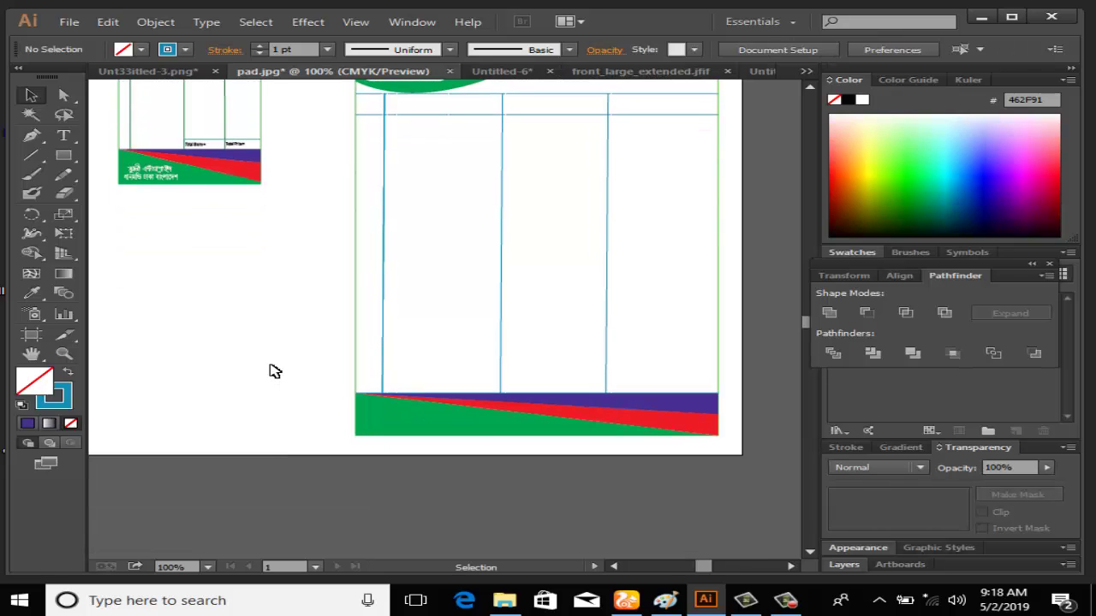
pyautogui.scroll(3, 274, 372)
pyautogui.scroll(-1, 274, 368)
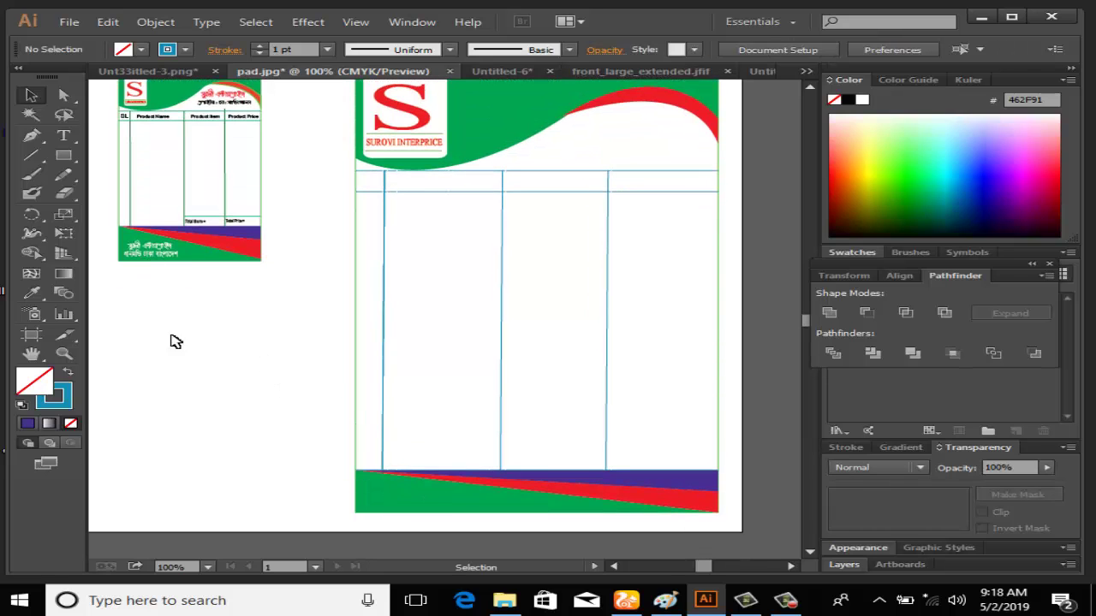
pyautogui.scroll(1, 224, 374)
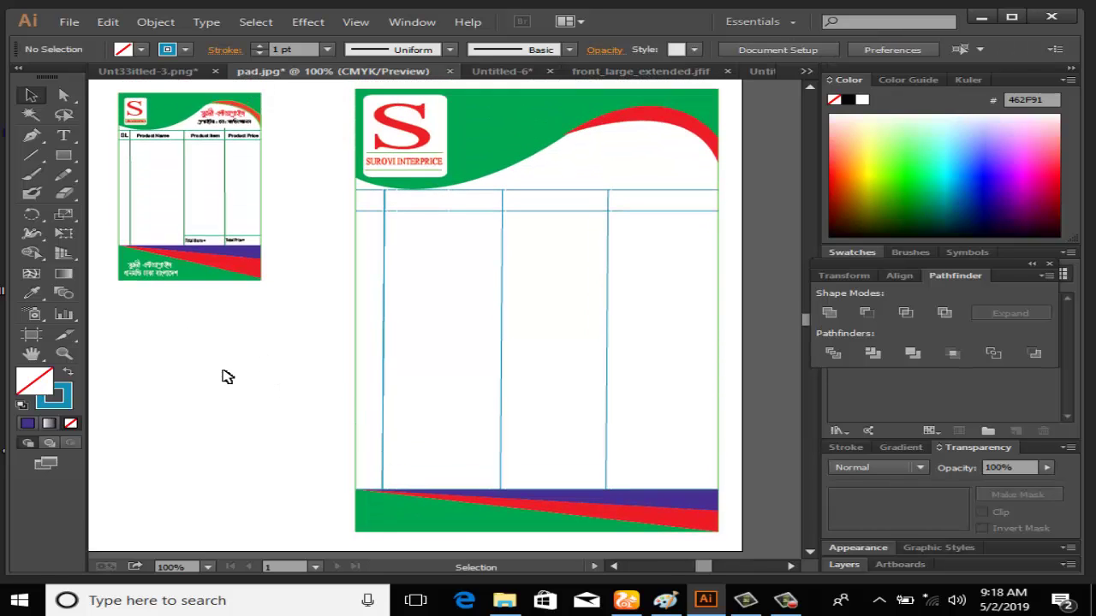
pyautogui.click(238, 118)
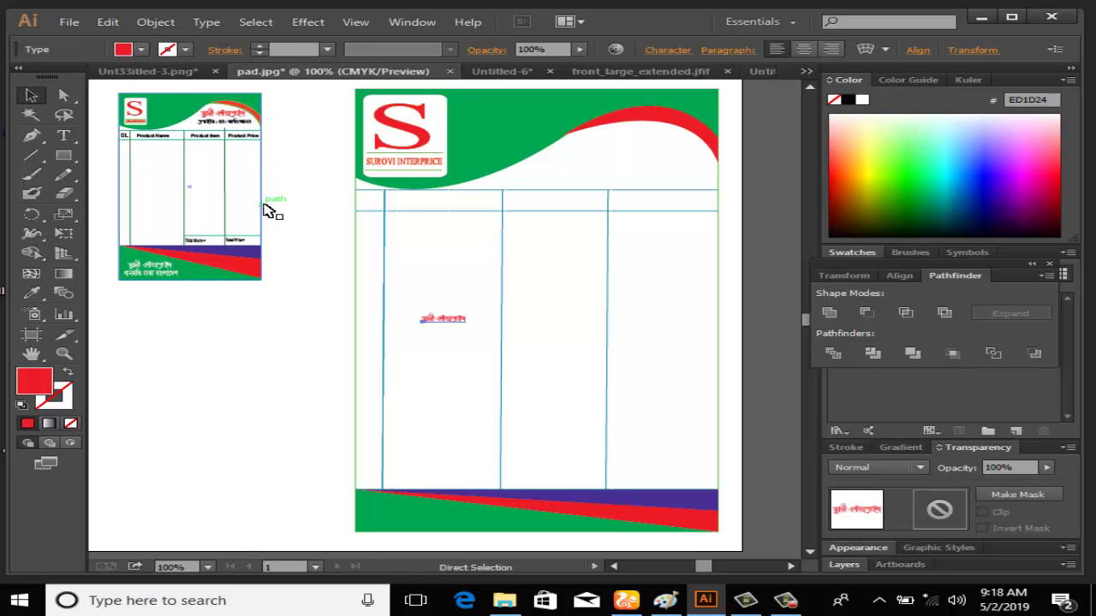
pyautogui.press('v')
pyautogui.moveTo(460, 324); pyautogui.dragTo(702, 179)
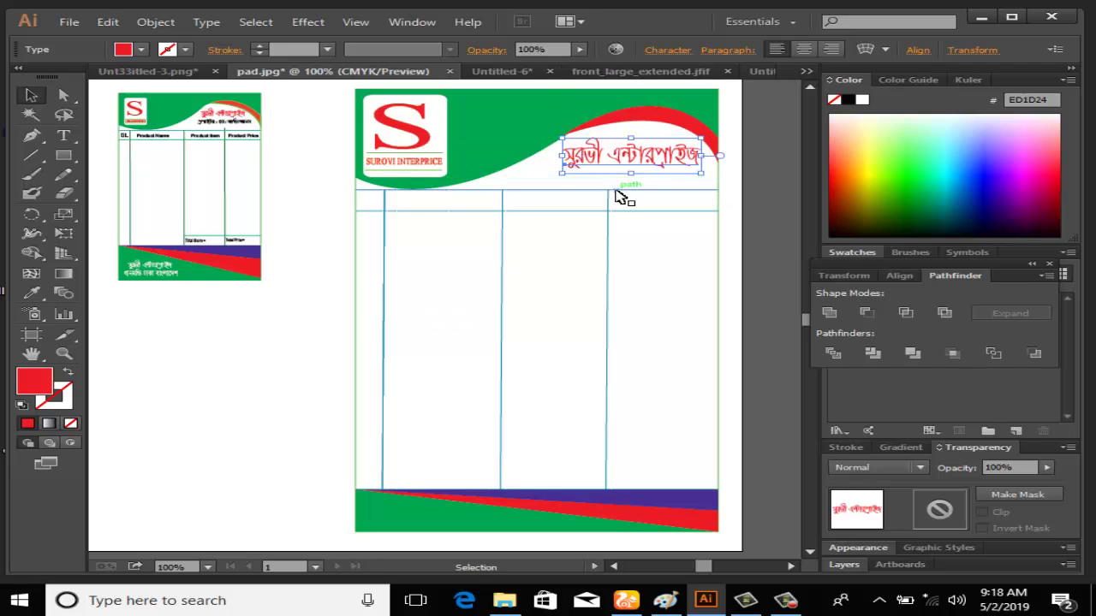
pyautogui.press('Up')
pyautogui.press('Up')
pyautogui.press('Up')
pyautogui.press('Up')
pyautogui.press('Up')
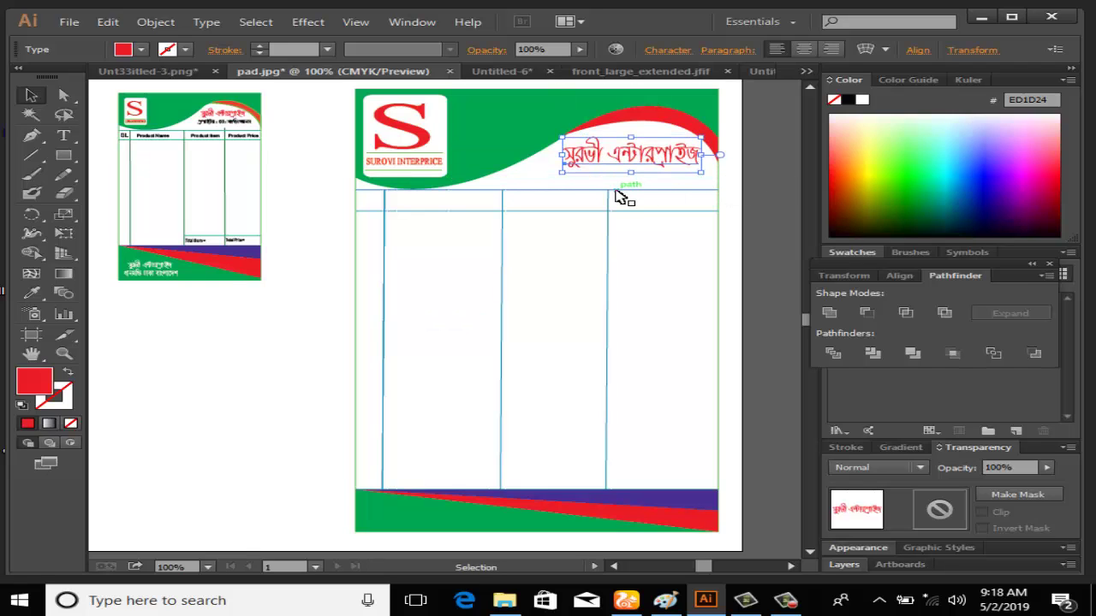
# Copy the black proprietor line from the small invoice and enlarge it beneath the large page's red title, matching the title's width.
pyautogui.click(243, 127)
pyautogui.hotkey('ctrl', 'c')
pyautogui.hotkey('ctrl', 'v')
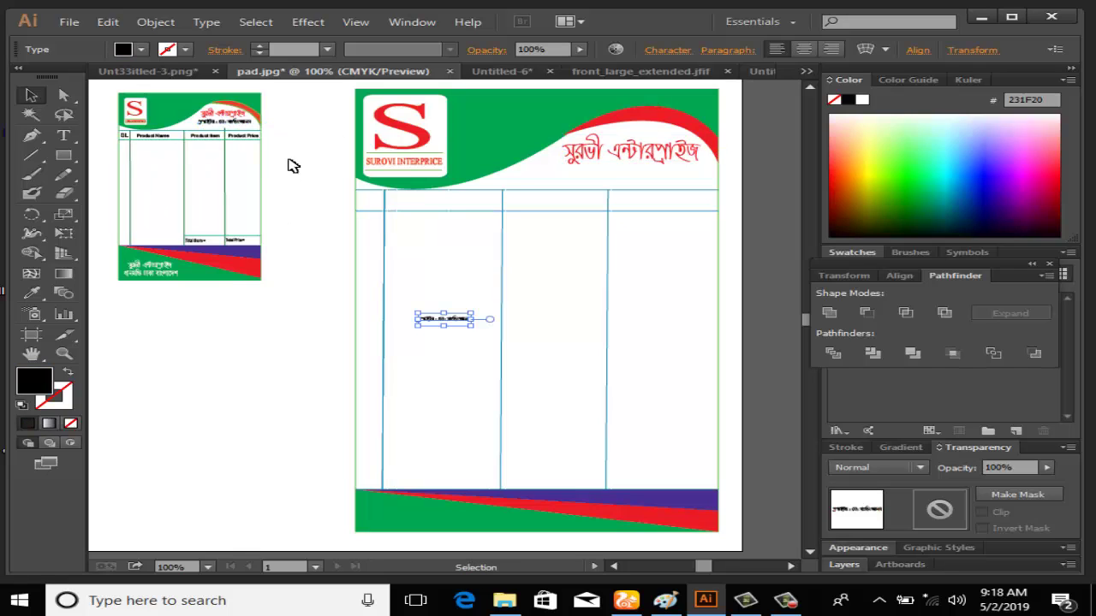
pyautogui.moveTo(467, 319); pyautogui.dragTo(656, 176)
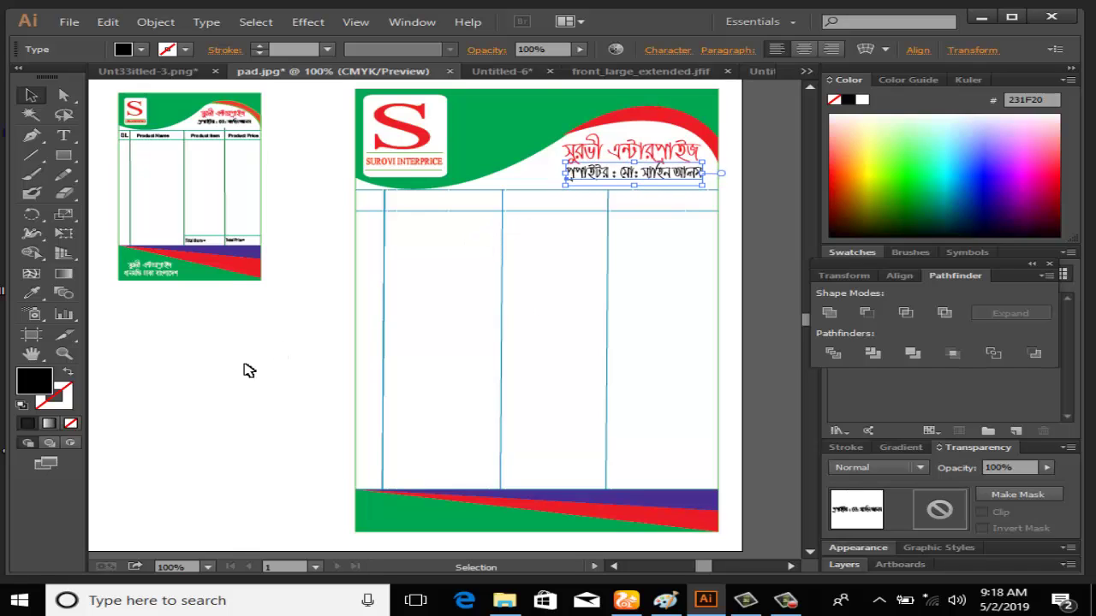
pyautogui.click(198, 363)
# Copy the white company name and address text from the small invoice and place it enlarged in the large page's green footer.
pyautogui.click(149, 267)
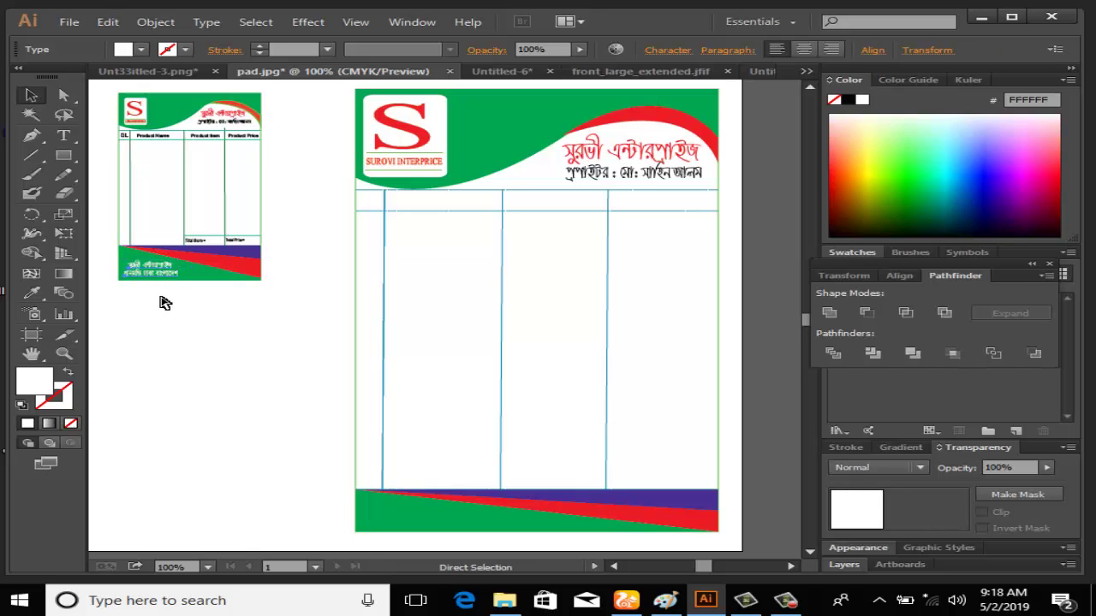
pyautogui.hotkey('ctrl', 'v')
pyautogui.scroll(-2, 383, 344)
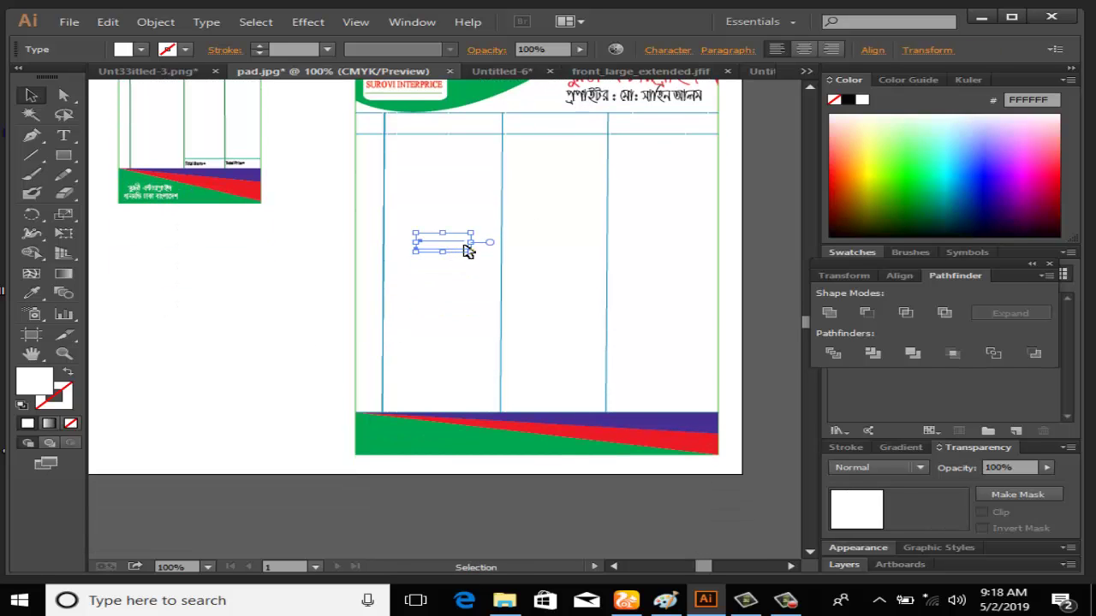
pyautogui.moveTo(467, 248); pyautogui.dragTo(461, 424)
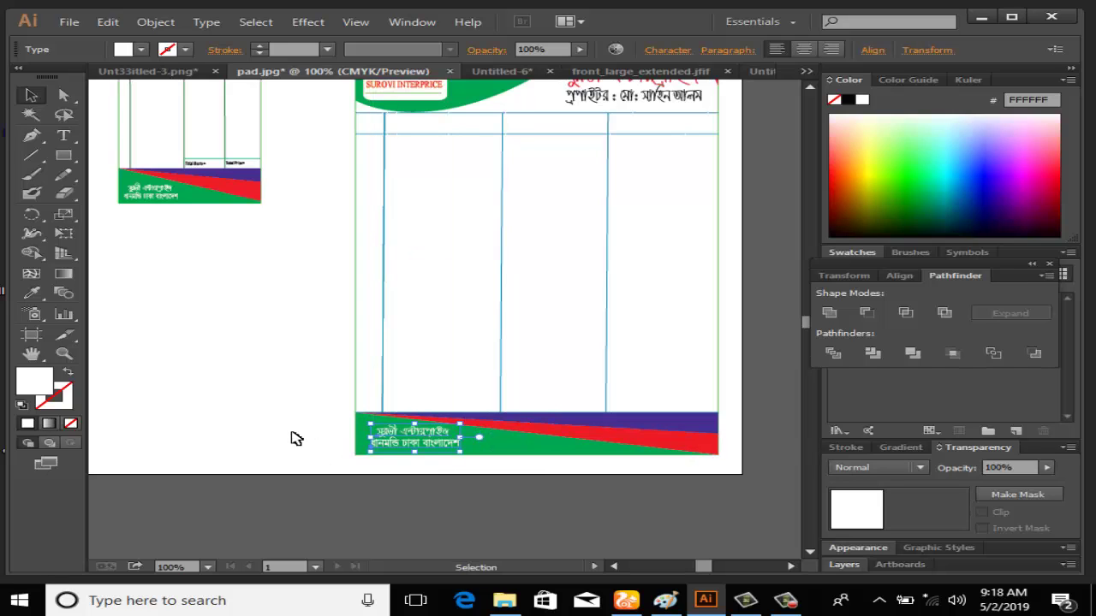
pyautogui.click(236, 409)
pyautogui.scroll(3, 239, 401)
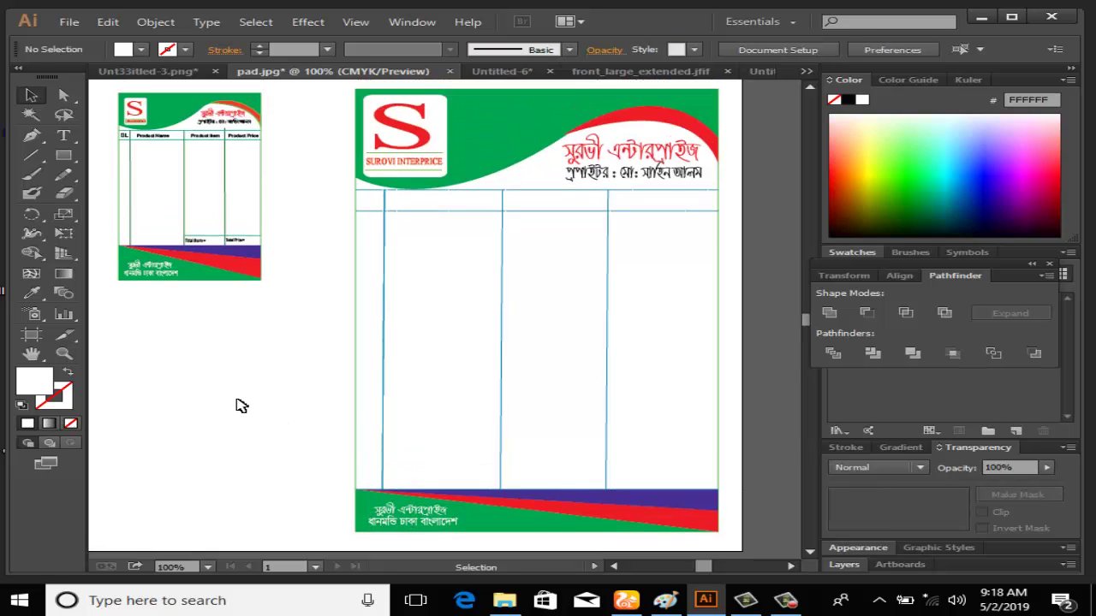
# Copy the Product Name heading from the small invoice and place it enlarged in the large table's second heading cell.
pyautogui.scroll(-1, 231, 342)
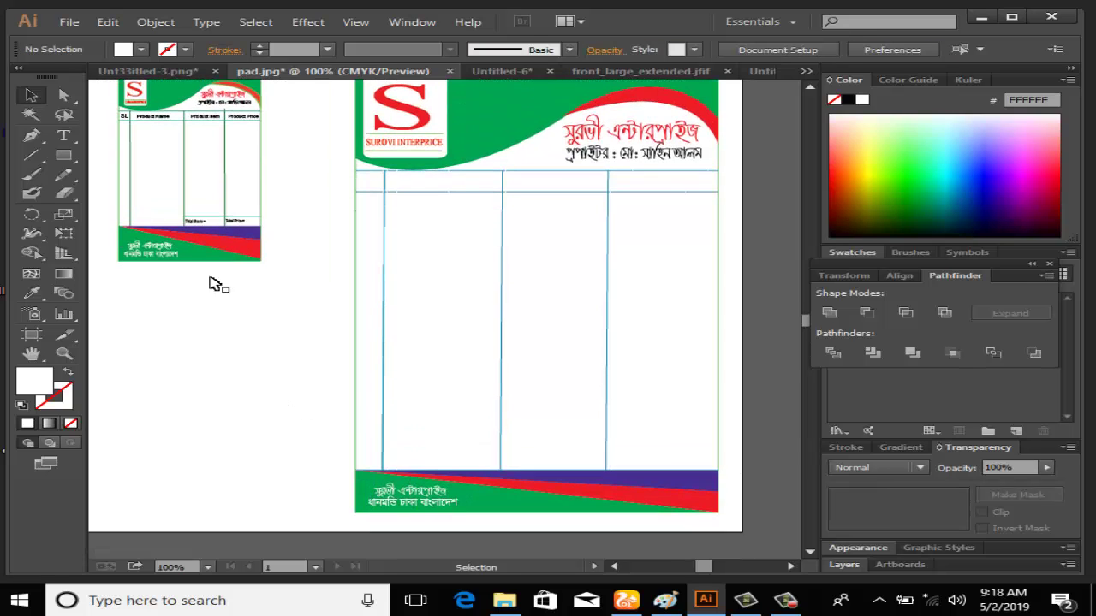
pyautogui.click(162, 122)
pyautogui.click(196, 353)
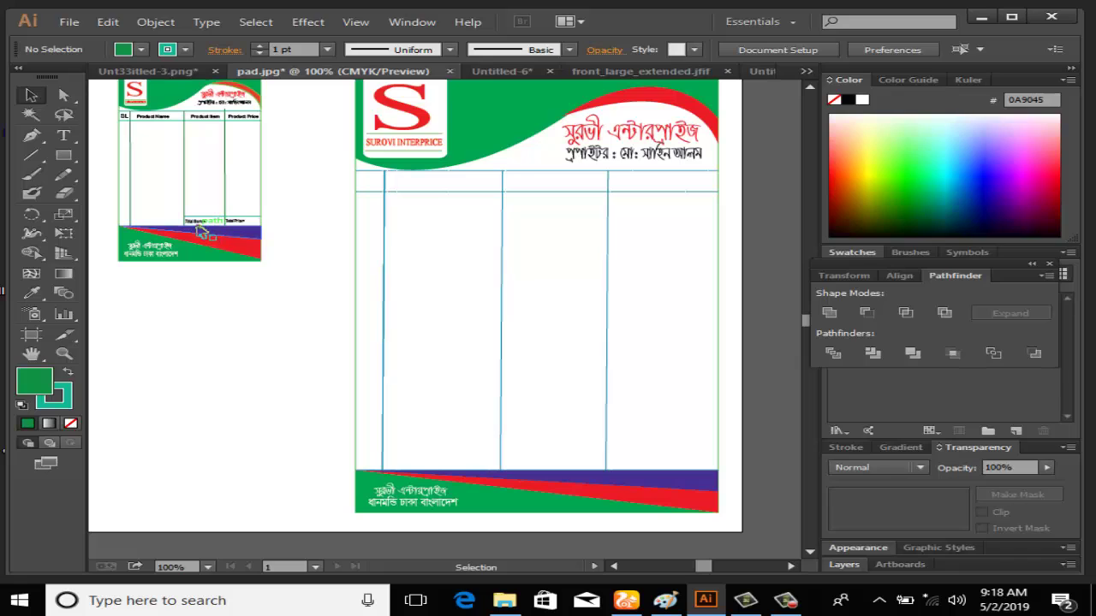
pyautogui.click(200, 223)
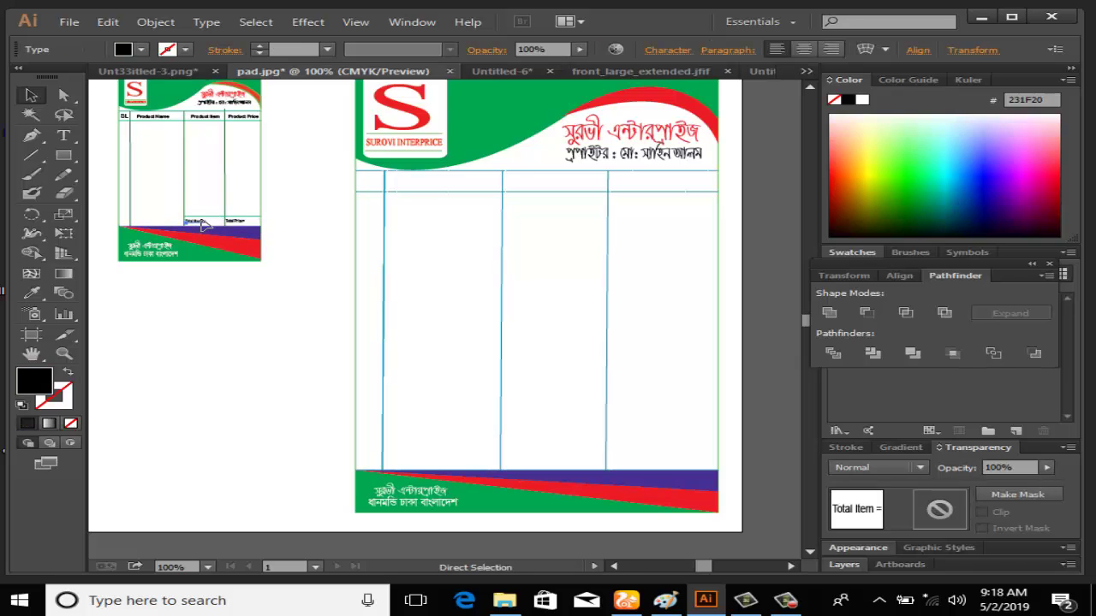
pyautogui.moveTo(204, 224); pyautogui.dragTo(162, 123)
pyautogui.click(163, 122)
pyautogui.hotkey('ctrl', 'c')
pyautogui.hotkey('ctrl', 'v')
pyautogui.moveTo(445, 319); pyautogui.dragTo(489, 176)
pyautogui.click(314, 188)
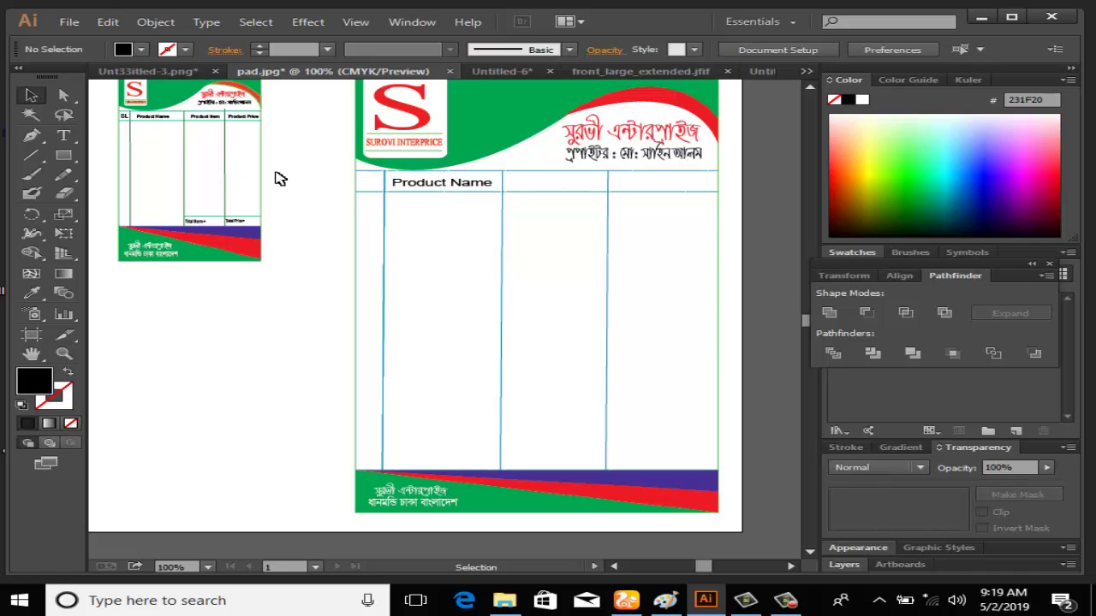
# Copy the Product Item heading from the small invoice and fit it enlarged into the large table's third heading cell.
pyautogui.click(198, 123)
pyautogui.hotkey('ctrl', 'c')
pyautogui.hotkey('ctrl', 'v')
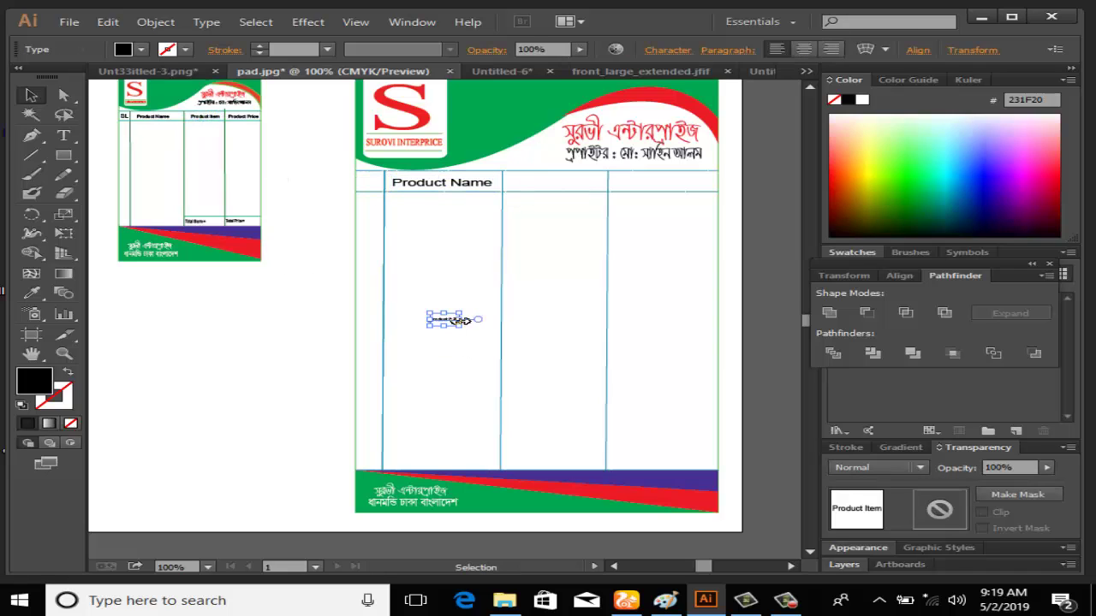
pyautogui.moveTo(452, 322); pyautogui.dragTo(599, 206)
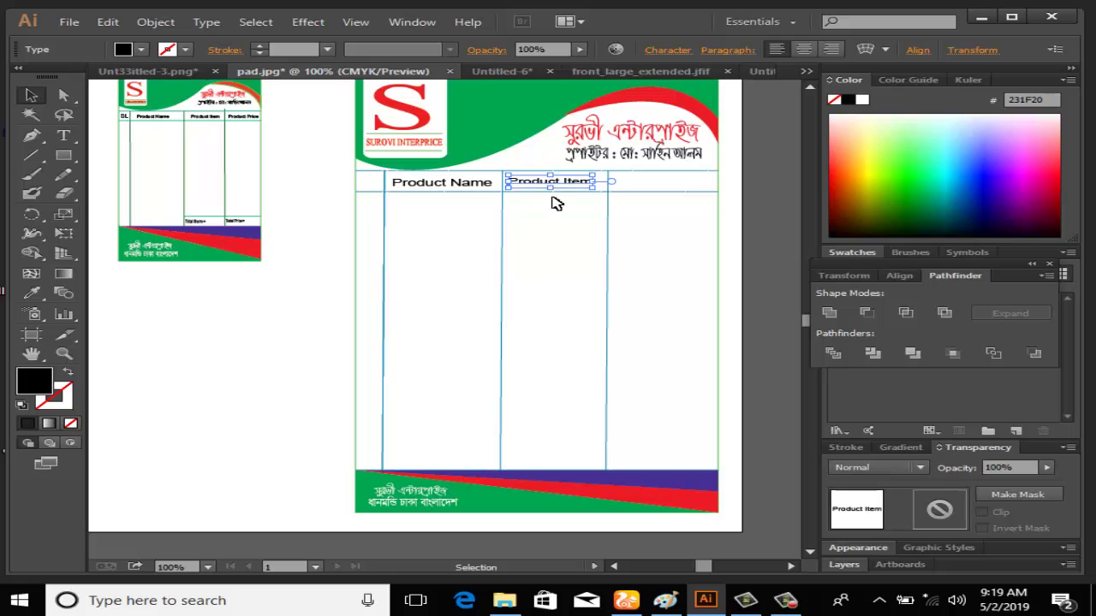
pyautogui.moveTo(554, 190)
pyautogui.mouseDown()
pyautogui.moveTo(539, 220)
pyautogui.moveTo(550, 175)
pyautogui.mouseUp()
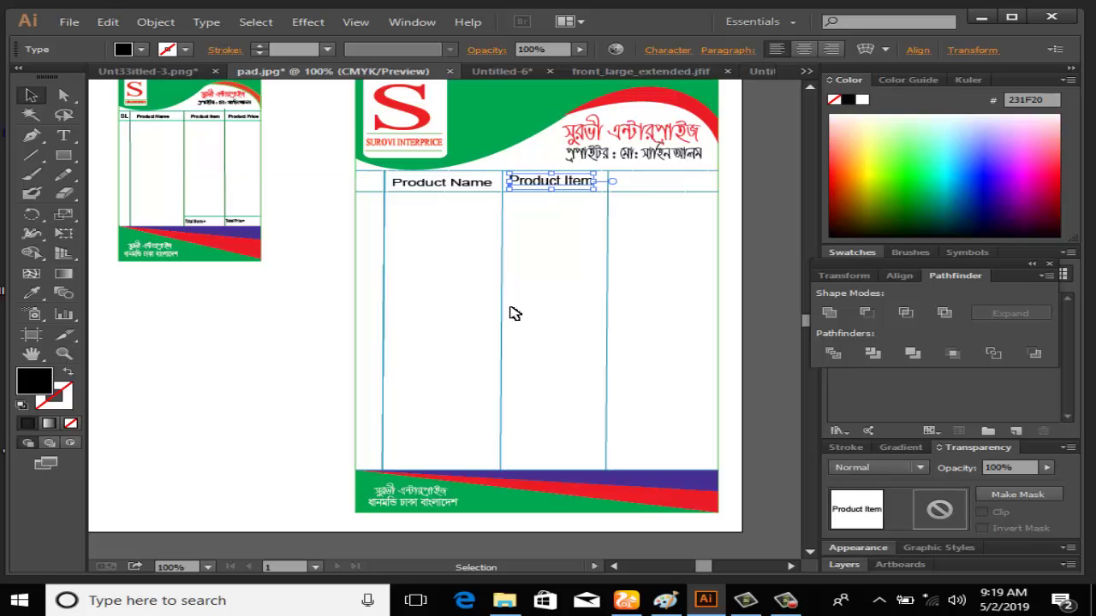
pyautogui.click(281, 331)
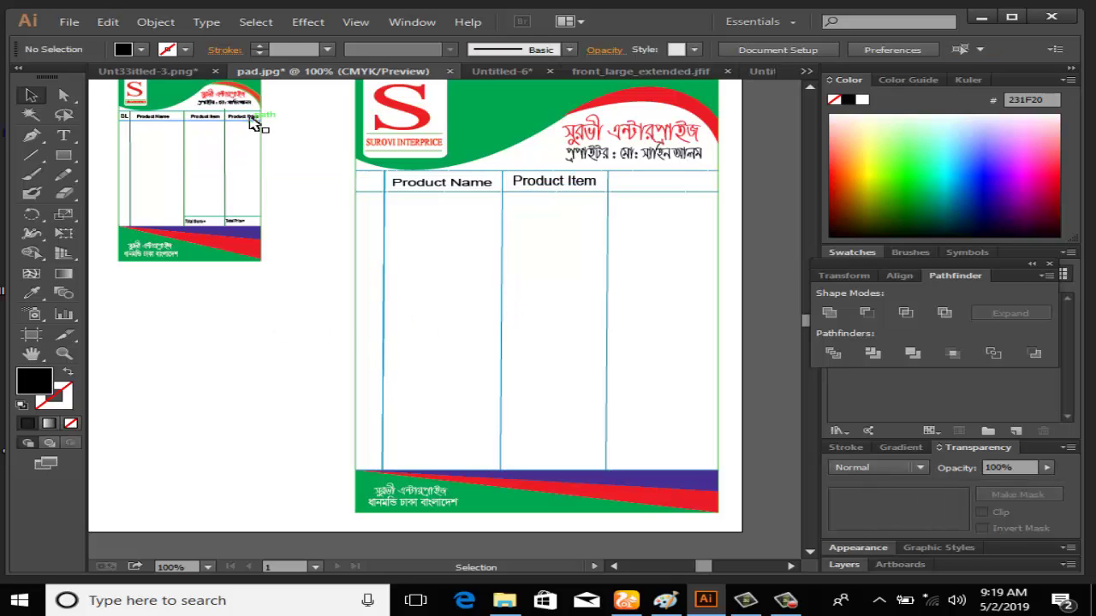
# Copy the Product Price heading from the small invoice and fit it enlarged into the large table's last heading cell.
pyautogui.click(244, 127)
pyautogui.click(291, 148)
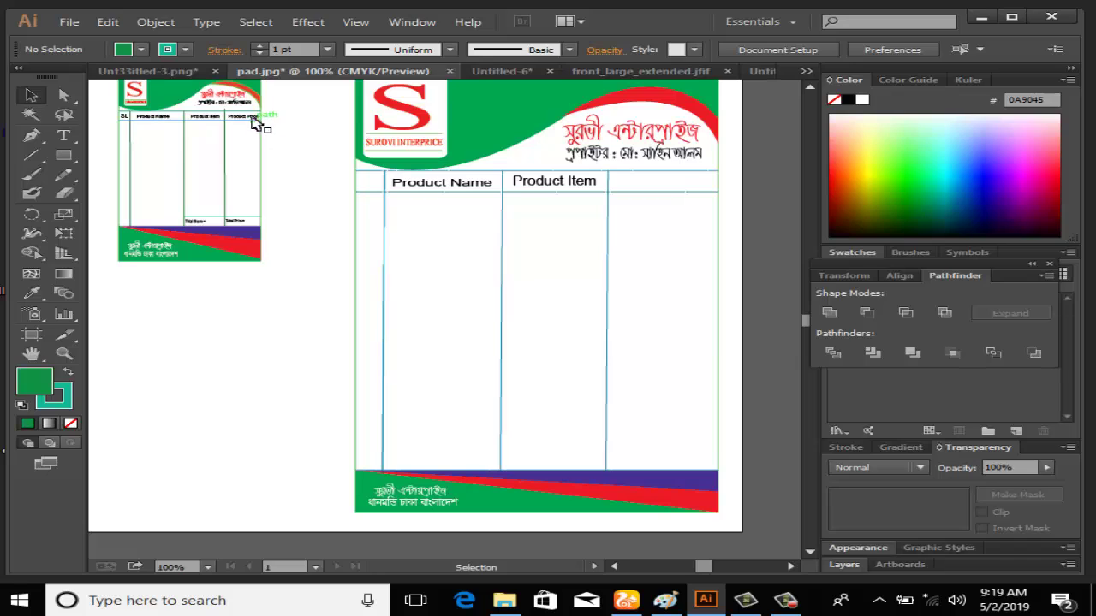
pyautogui.click(254, 119)
pyautogui.hotkey('ctrl', 'c')
pyautogui.hotkey('ctrl', 'v')
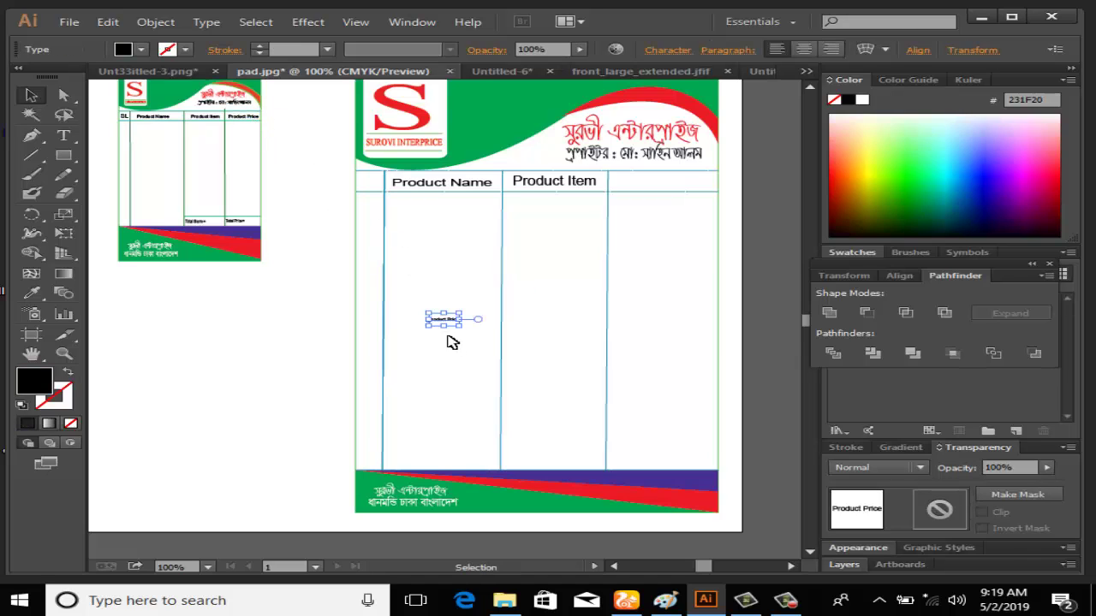
pyautogui.moveTo(481, 336); pyautogui.dragTo(531, 352)
pyautogui.moveTo(541, 346); pyautogui.dragTo(682, 182)
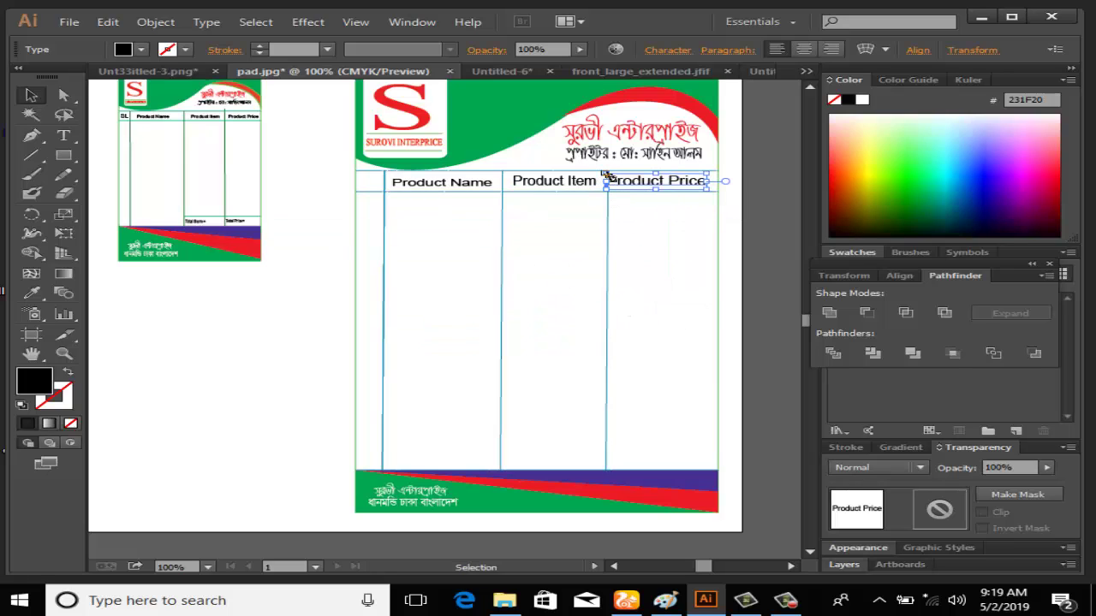
pyautogui.moveTo(606, 175); pyautogui.dragTo(612, 178)
pyautogui.click(217, 384)
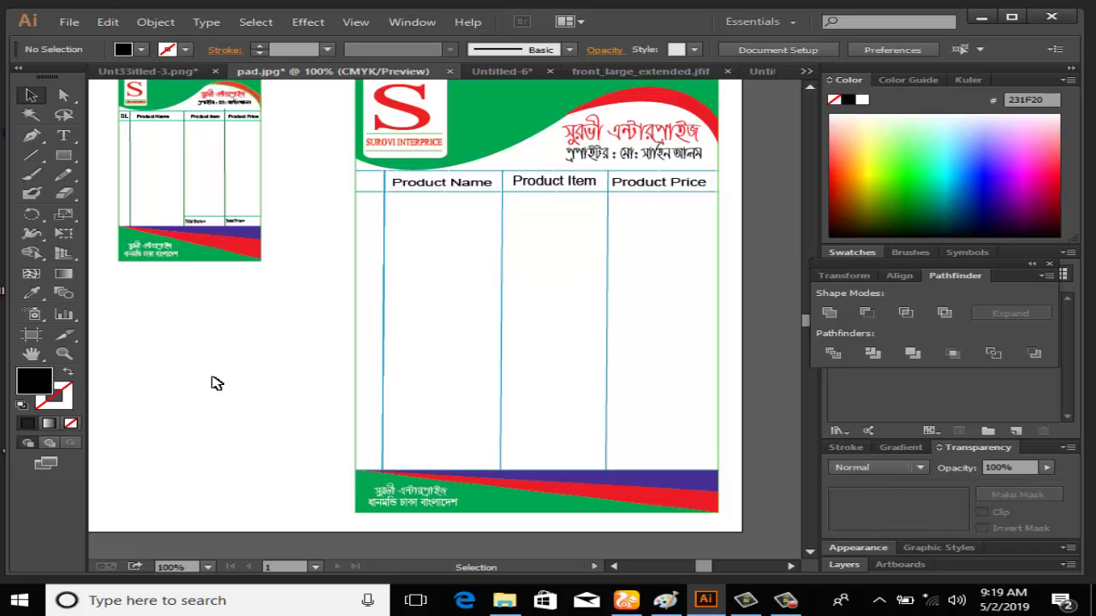
pyautogui.moveTo(127, 136); pyautogui.dragTo(150, 191)
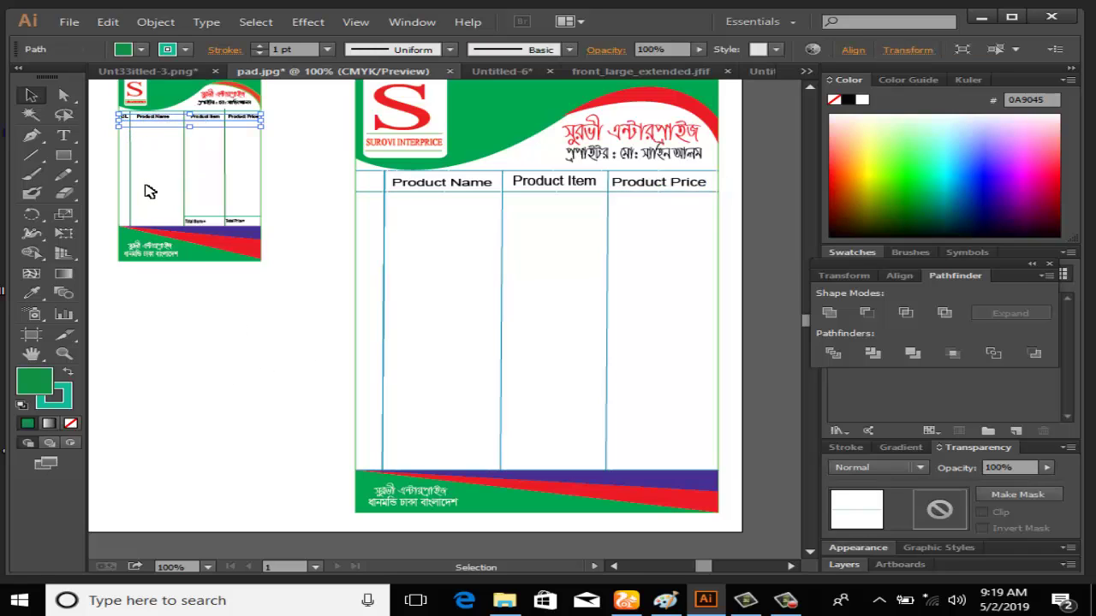
pyautogui.click(124, 276)
pyautogui.click(127, 120)
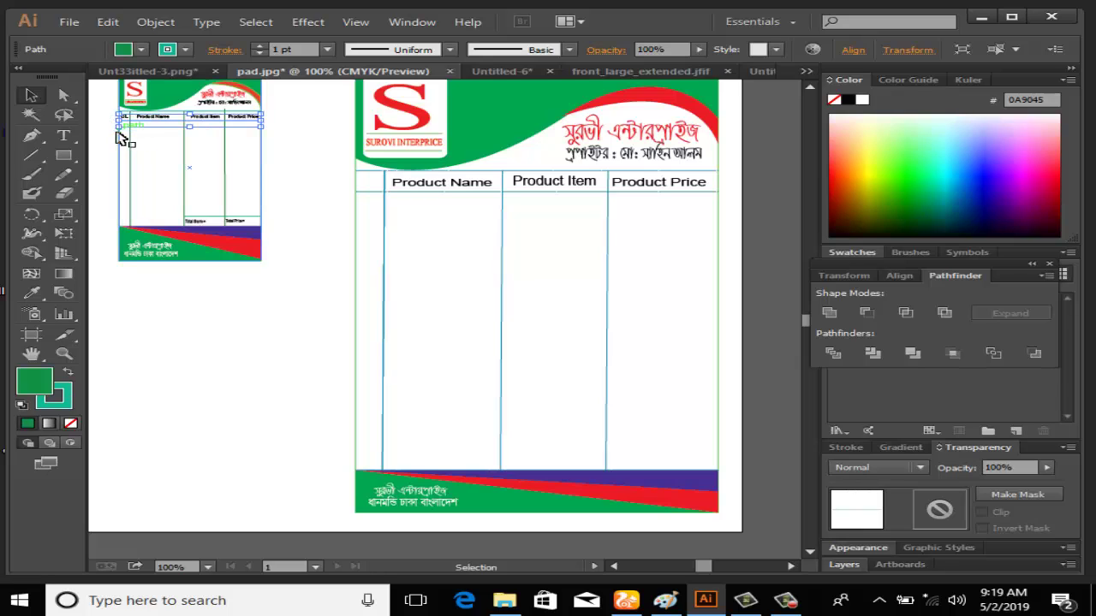
pyautogui.click(114, 136)
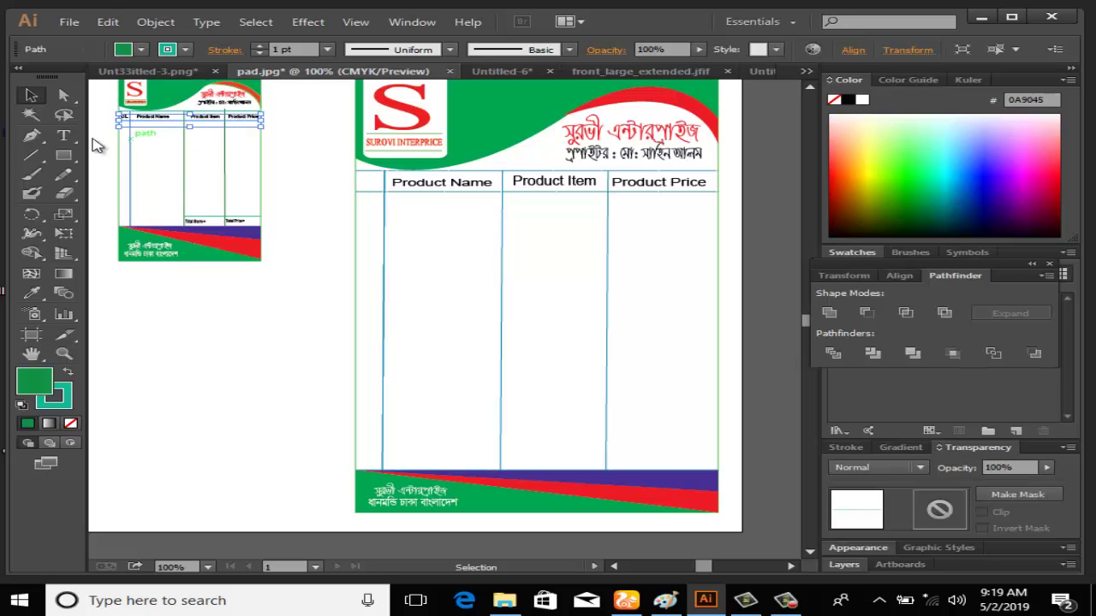
# Add the text SL in Arial Regular on the empty area between the two invoices.
pyautogui.click(64, 135)
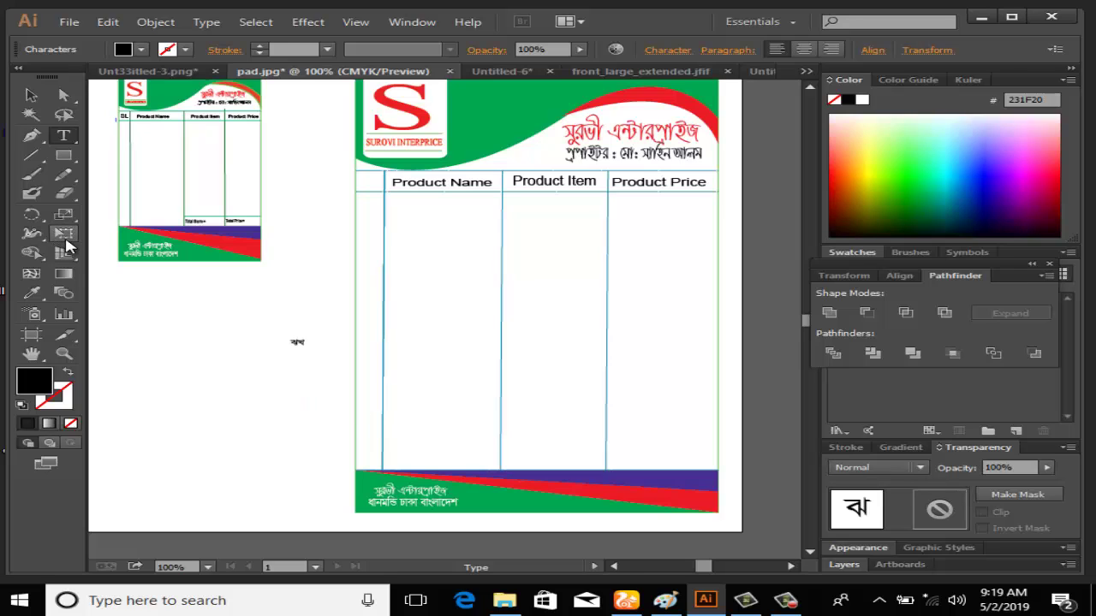
pyautogui.hotkey('ctrl', 'z')
pyautogui.click(664, 49)
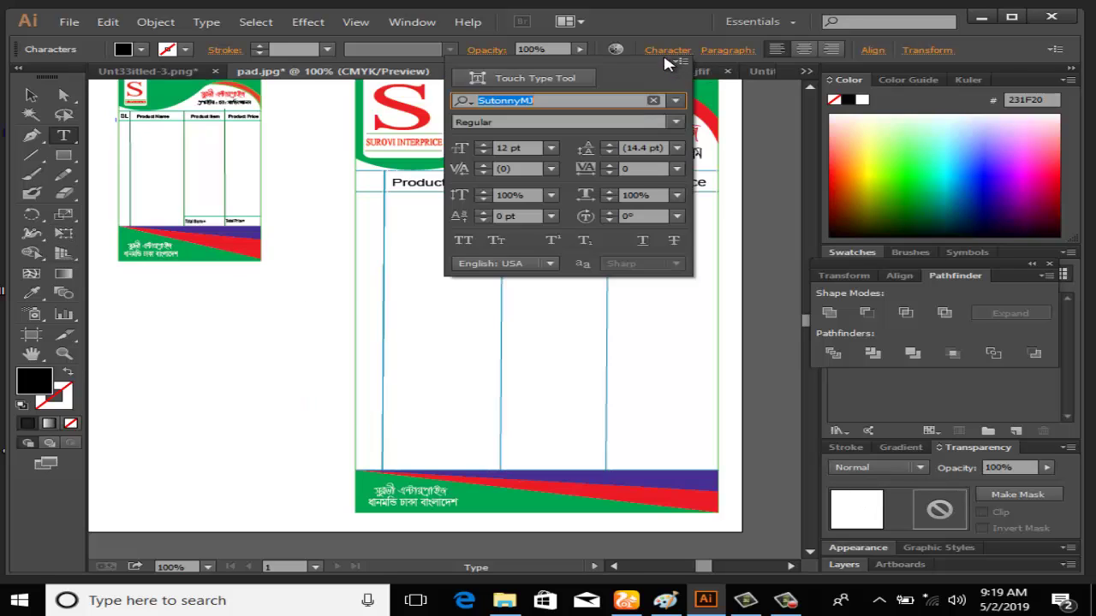
pyautogui.click(676, 101)
pyautogui.scroll(15, 505, 180)
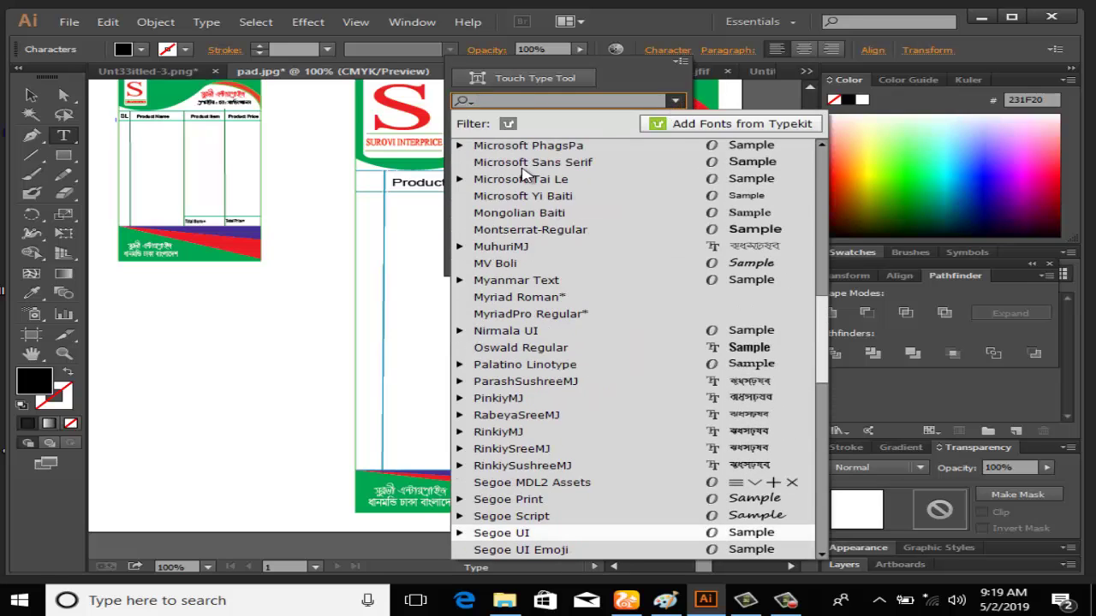
pyautogui.click(499, 164)
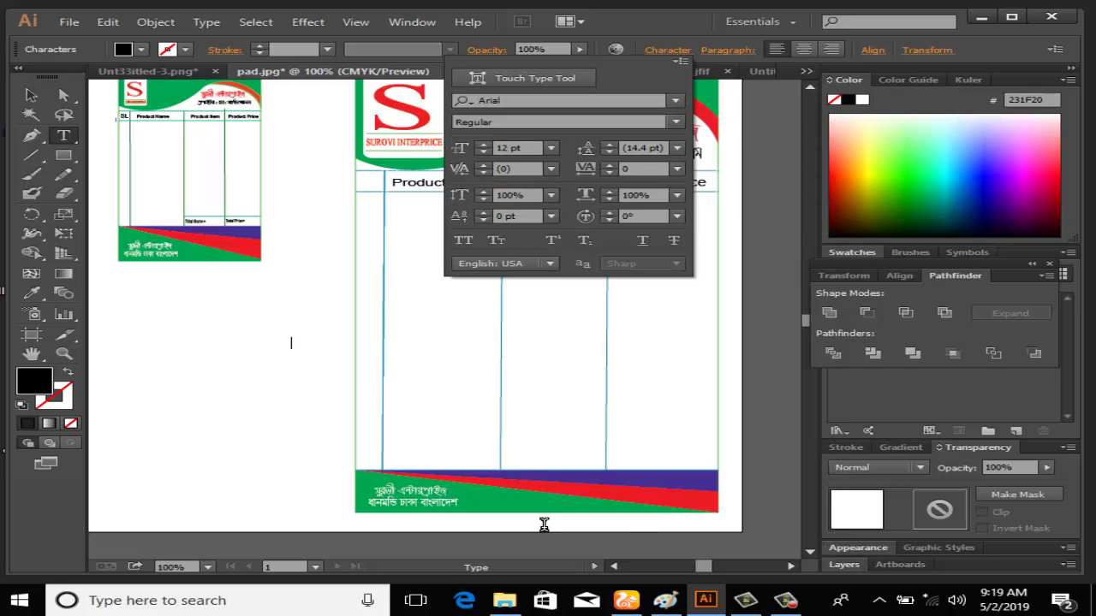
pyautogui.click(303, 344)
pyautogui.write('SL')
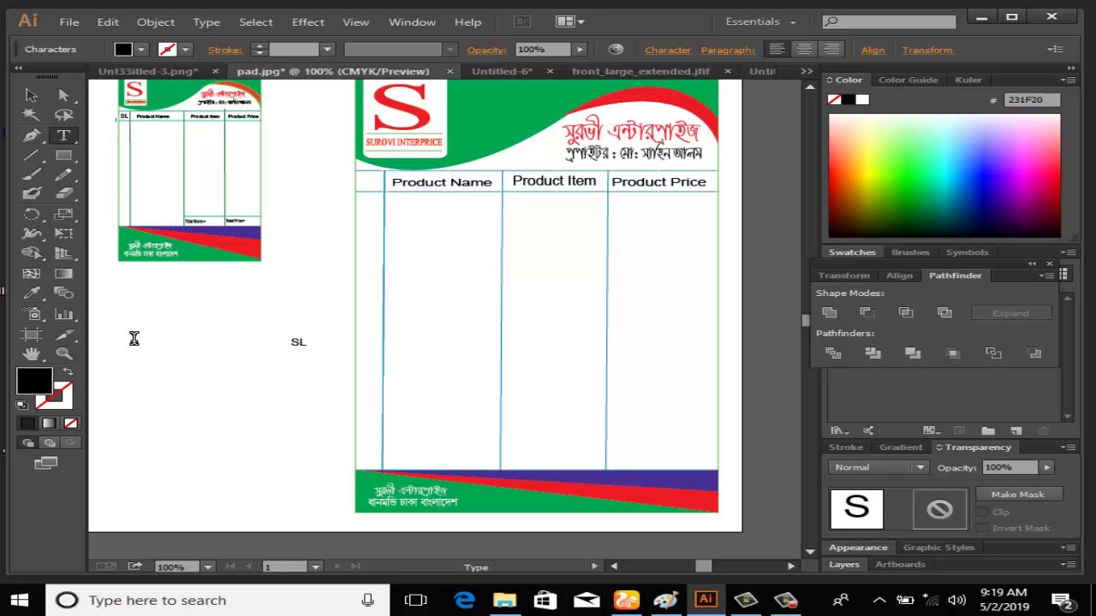
# Move the SL text into the large table's first heading cell and stretch it taller to match the other headings.
pyautogui.click(31, 95)
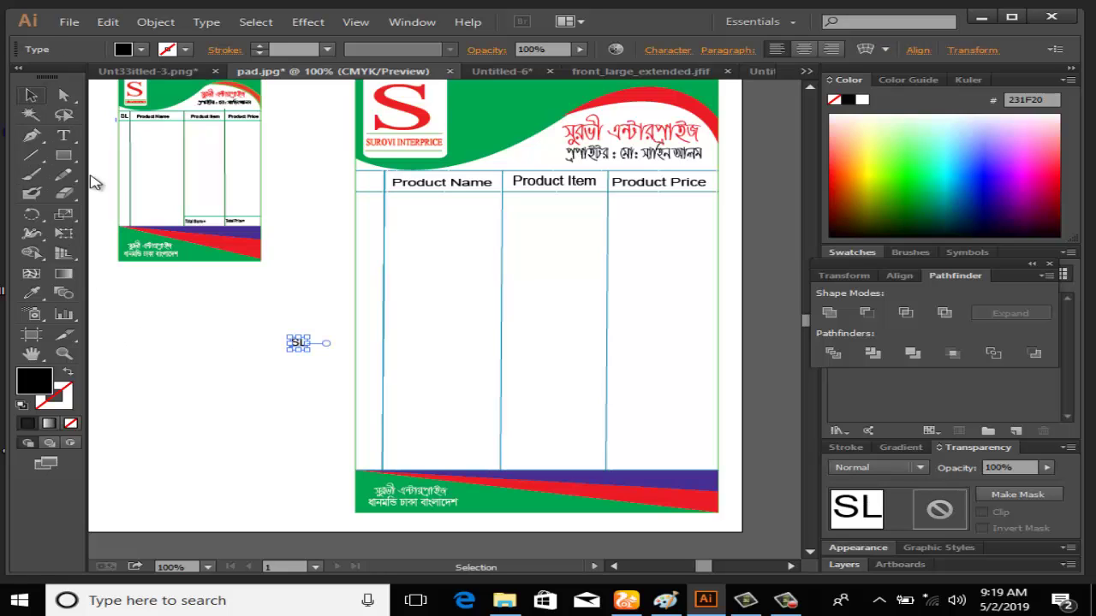
pyautogui.moveTo(314, 360); pyautogui.dragTo(365, 181)
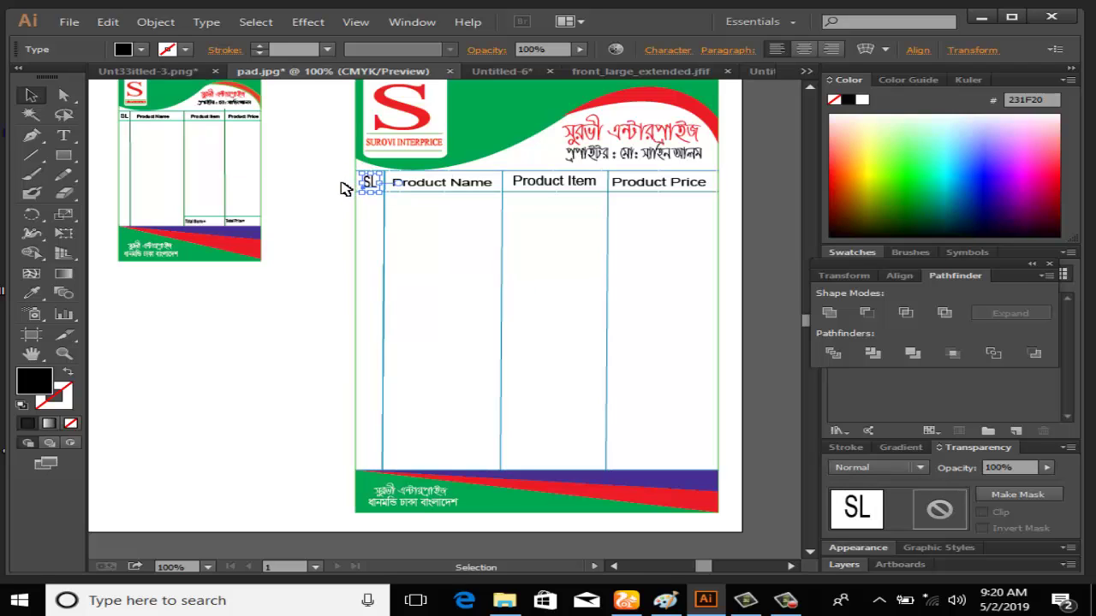
pyautogui.click(350, 284)
pyautogui.click(786, 600)
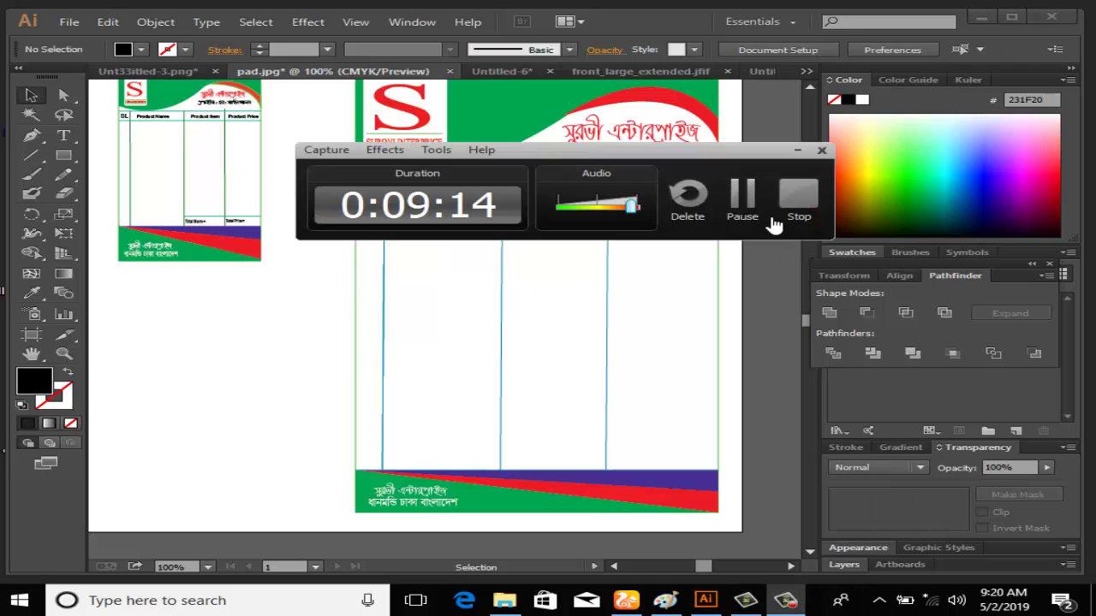
pyautogui.click(773, 225)
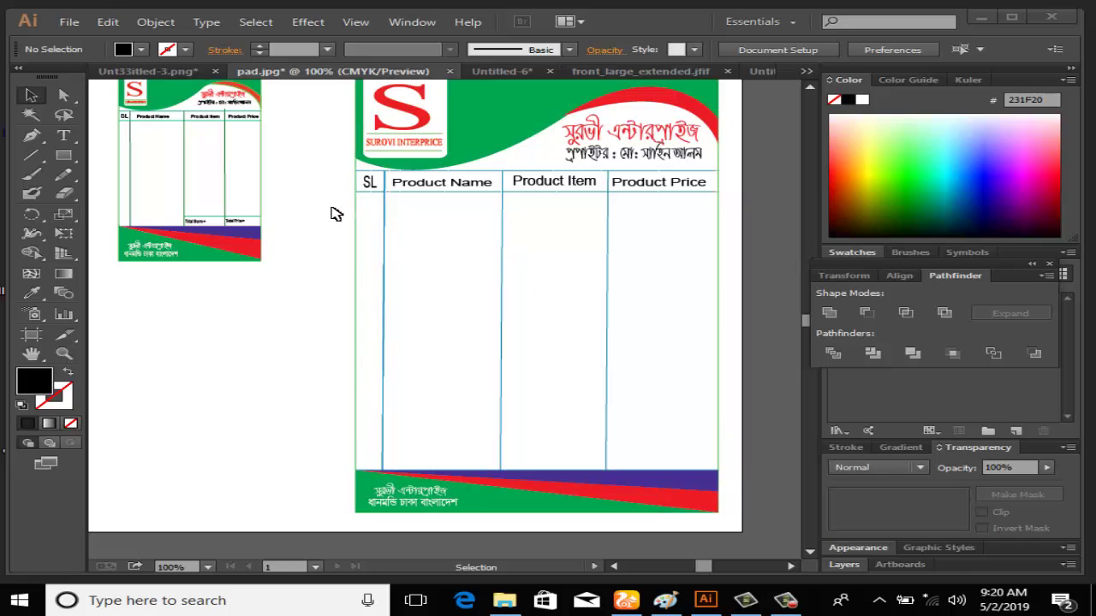
pyautogui.click(325, 251)
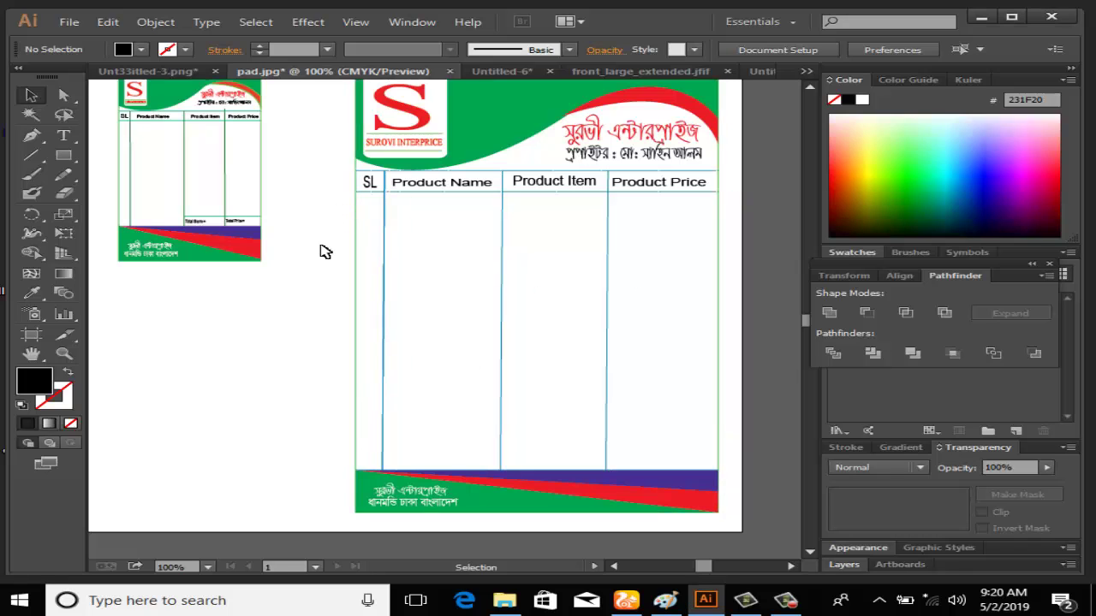
# Copy the small invoice's totals line onto the large table above the footer, stretched across the Product Item and Product Price columns.
pyautogui.click(214, 221)
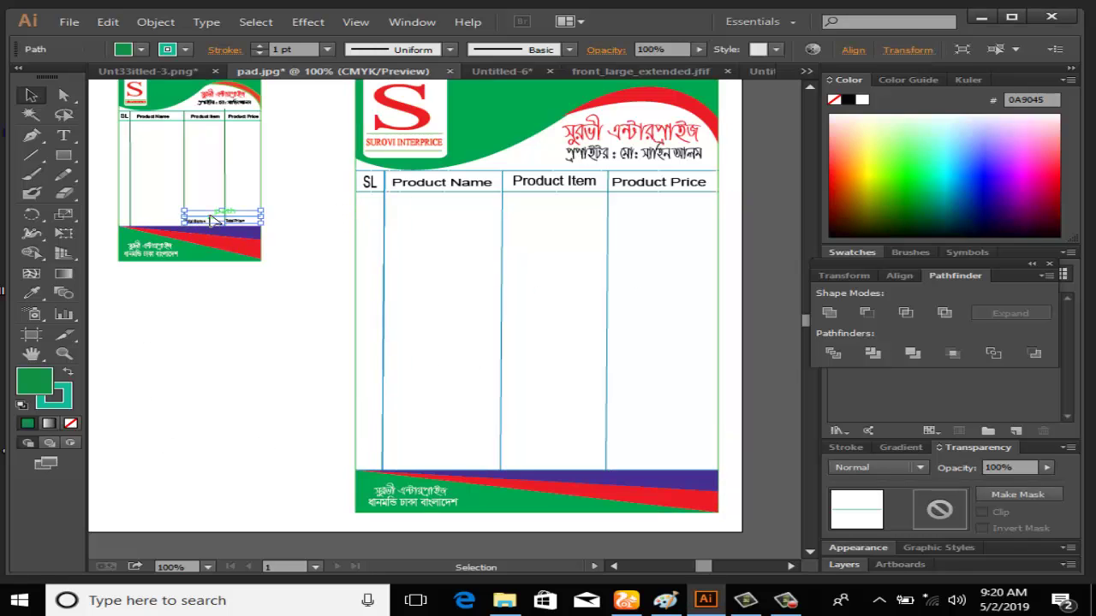
pyautogui.moveTo(216, 221); pyautogui.dragTo(723, 434)
pyautogui.moveTo(497, 435); pyautogui.dragTo(500, 435)
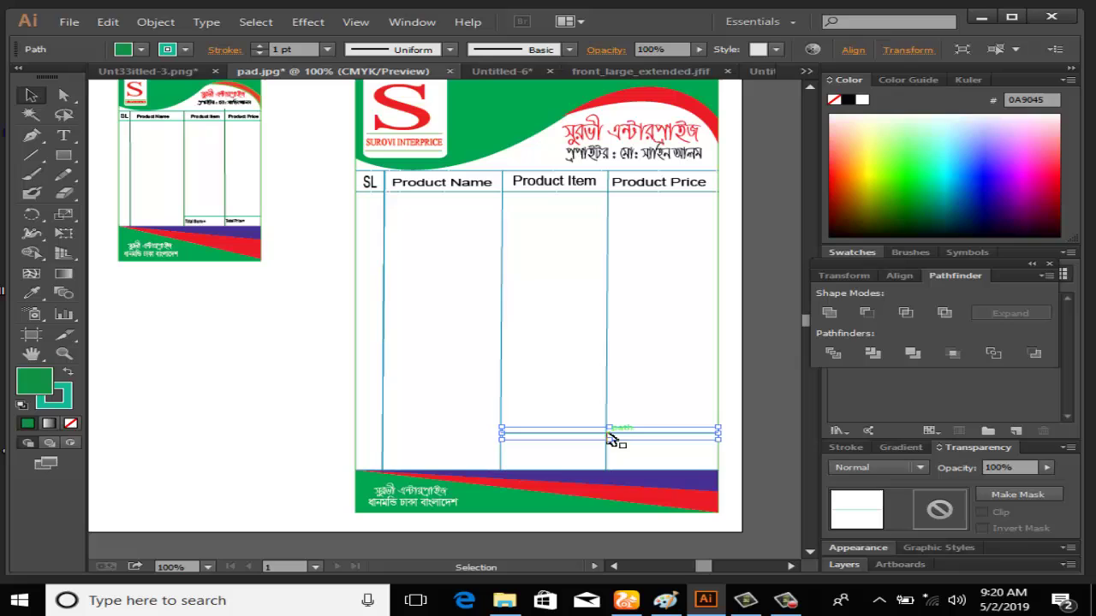
pyautogui.click(457, 421)
# Nudge the large table's totals line downward, closer to the footer's upper edge.
pyautogui.click(570, 437)
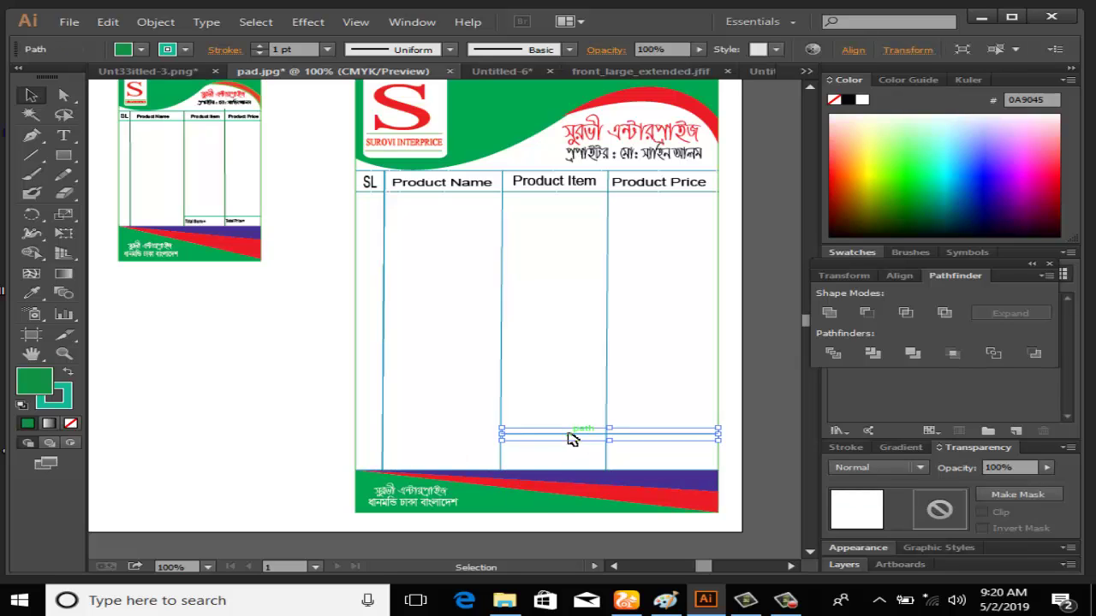
pyautogui.press('Down')
pyautogui.press('Down')
pyautogui.press('Down')
pyautogui.press('Down')
pyautogui.press('Down')
pyautogui.press('Down')
pyautogui.press('Down')
pyautogui.press('Down')
pyautogui.press('Down')
pyautogui.press('Down')
pyautogui.press('Down')
pyautogui.press('Down')
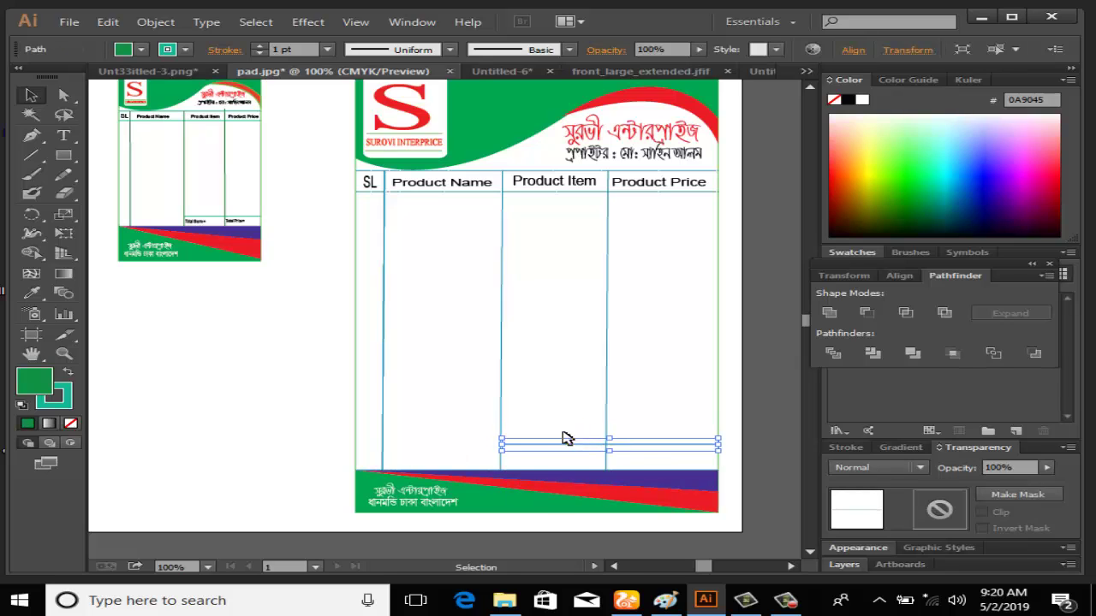
# Copy the small invoice's Total Item = label into the large table's totals row under Product Item, enlarged to fit the cell.
pyautogui.click(428, 423)
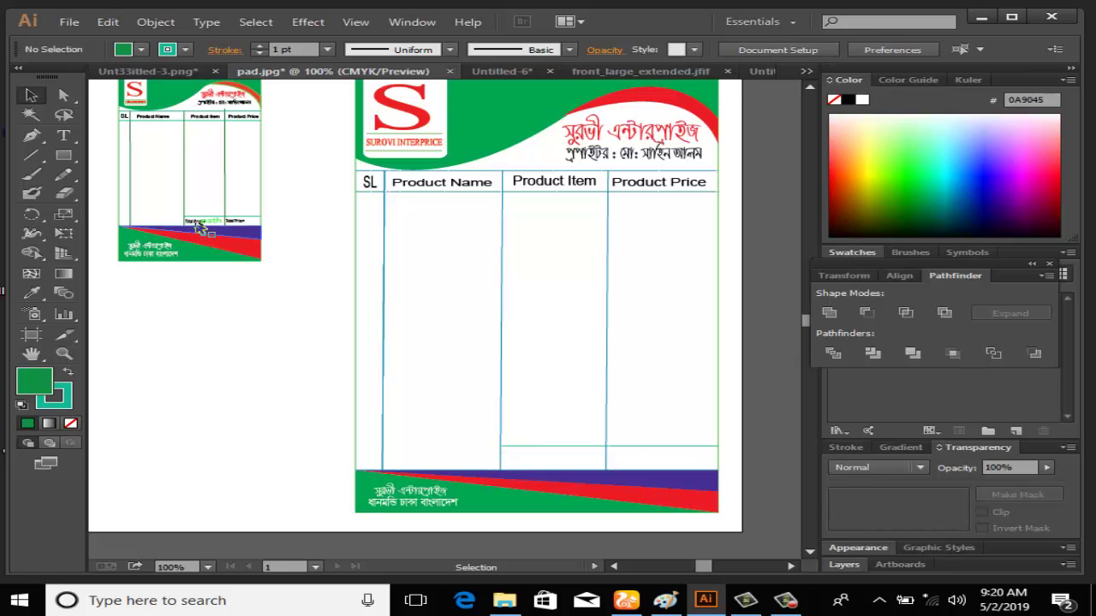
pyautogui.click(198, 225)
pyautogui.moveTo(197, 225); pyautogui.dragTo(564, 463)
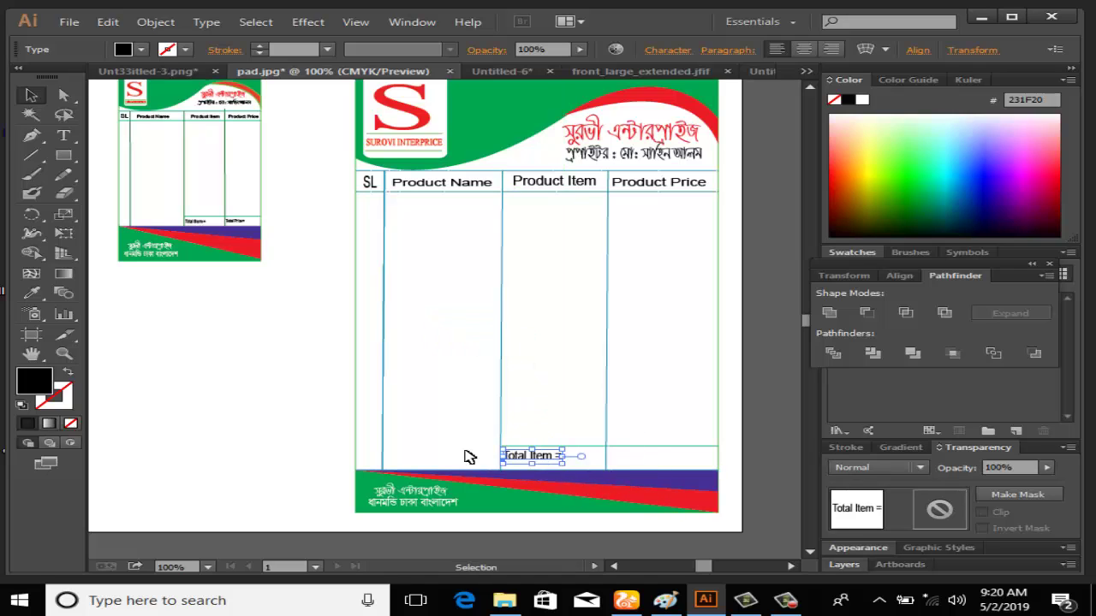
pyautogui.click(315, 350)
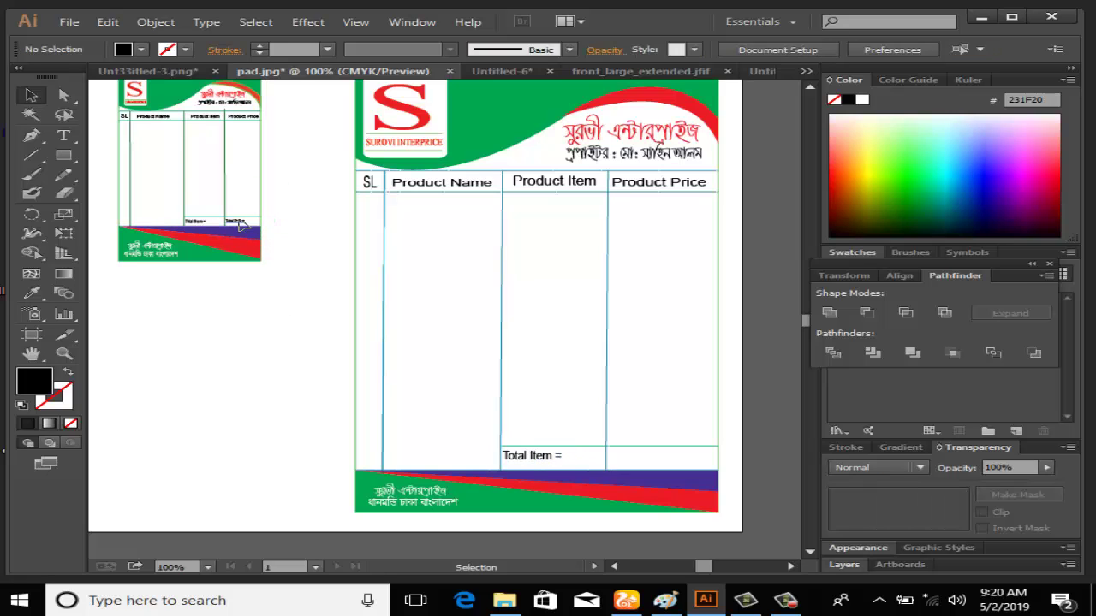
# Copy the small invoice's Total Price= label into the large table's totals row under Product Price, enlarged to match Total Item =.
pyautogui.click(240, 224)
pyautogui.press('a')
pyautogui.press('v')
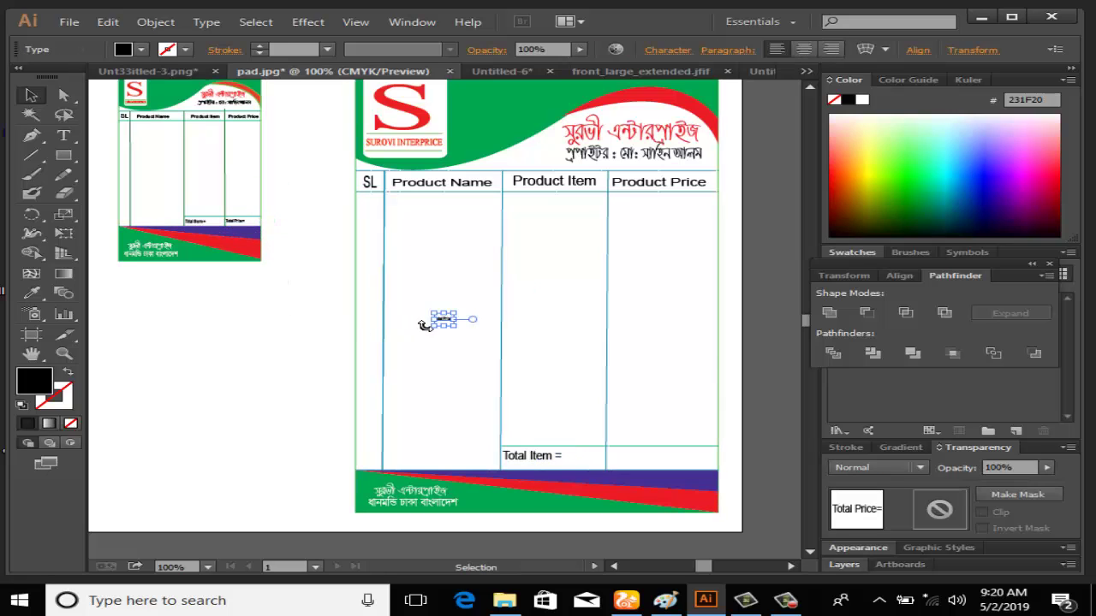
pyautogui.moveTo(457, 329); pyautogui.dragTo(642, 465)
pyautogui.click(278, 422)
# Delete the small invoice's header, footer, table lines and texts, keeping only its small logo.
pyautogui.scroll(2, 335, 491)
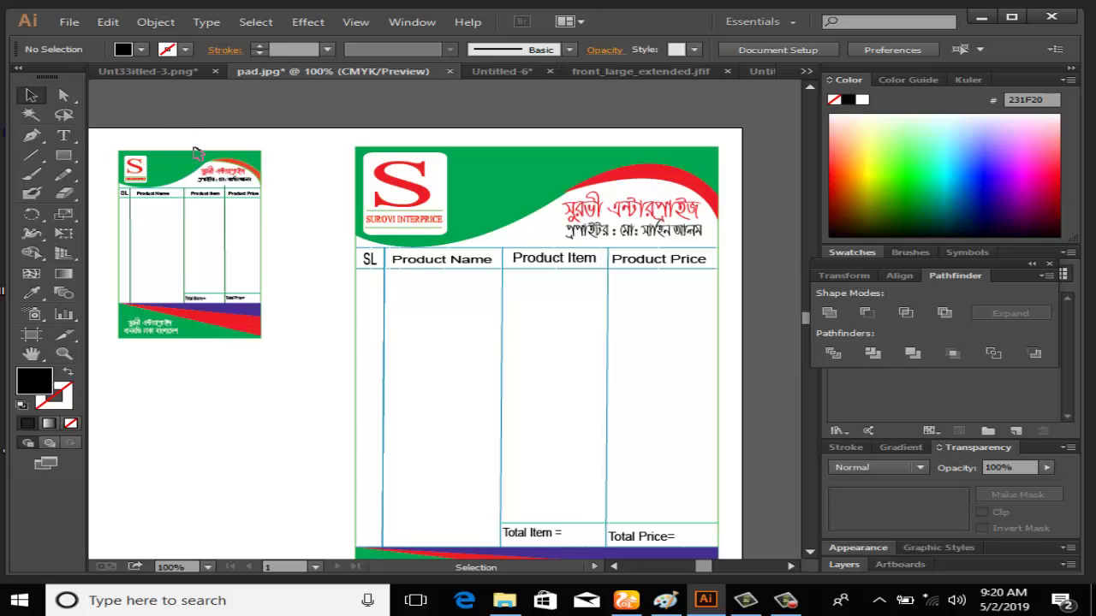
pyautogui.moveTo(172, 132); pyautogui.dragTo(285, 357)
pyautogui.press('Delete')
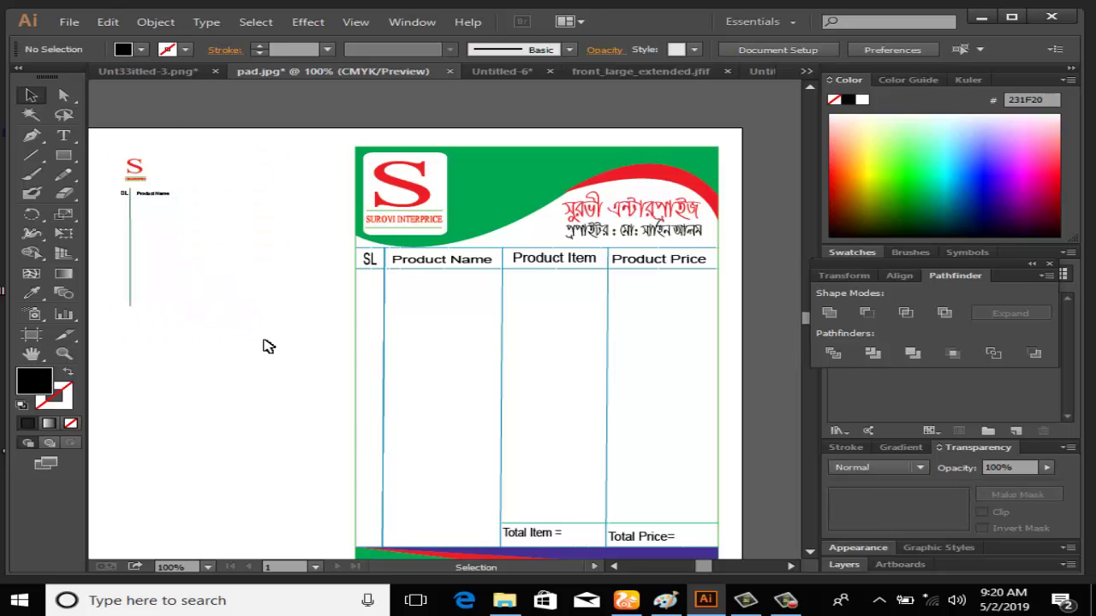
pyautogui.moveTo(107, 189); pyautogui.dragTo(223, 348)
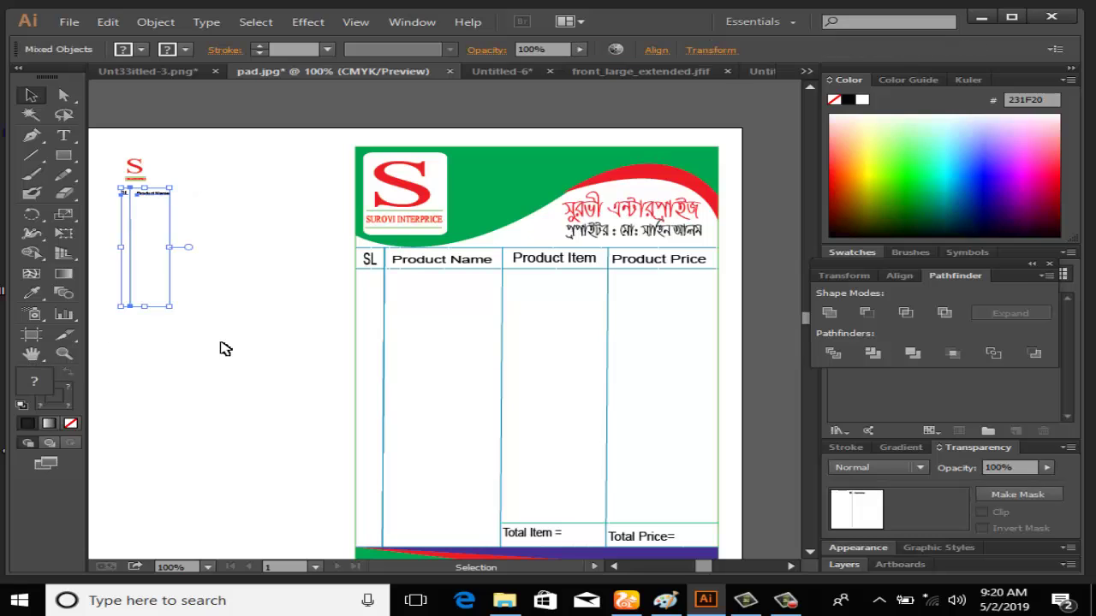
pyautogui.press('Delete')
# Duplicate the small SUROVI INTERPRICE logo and enlarge the copy to about 204 × 267 px over the middle of the large table.
pyautogui.moveTo(114, 155); pyautogui.dragTo(178, 212)
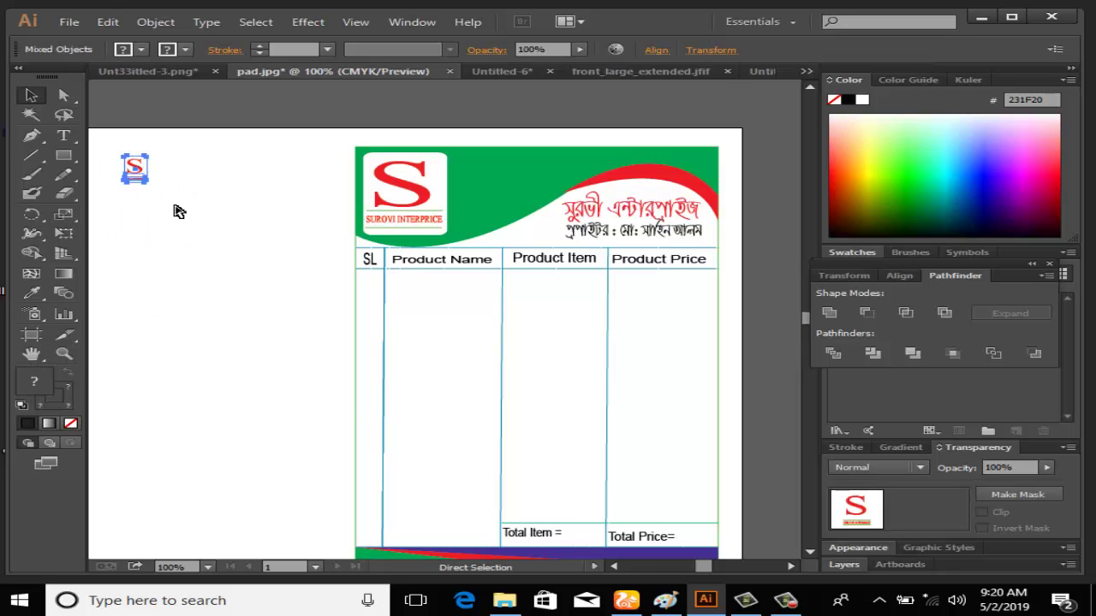
pyautogui.hotkey('ctrl', 'c')
pyautogui.hotkey('ctrl', 'v')
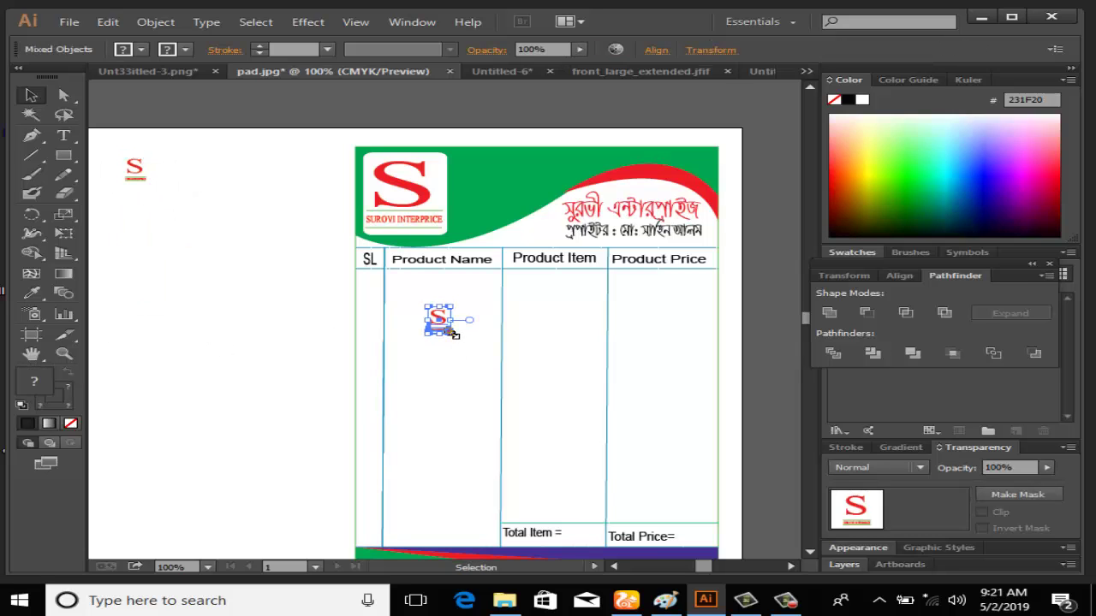
pyautogui.moveTo(448, 335); pyautogui.dragTo(648, 518)
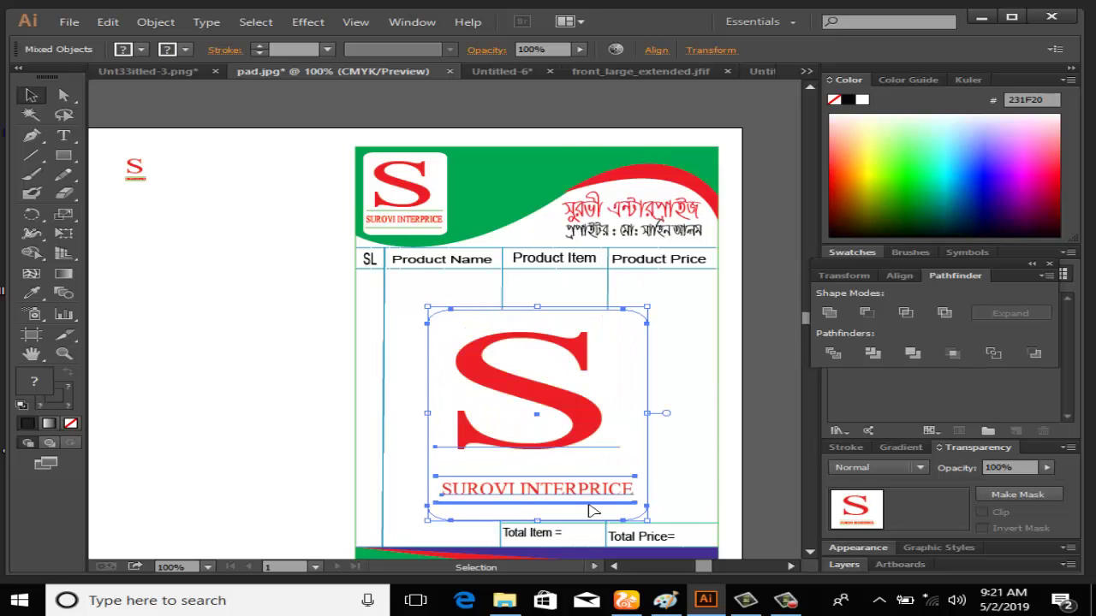
# Send the enlarged logo to the back, behind the table's column lines.
pyautogui.scroll(-3, 437, 452)
pyautogui.rightClick(553, 318)
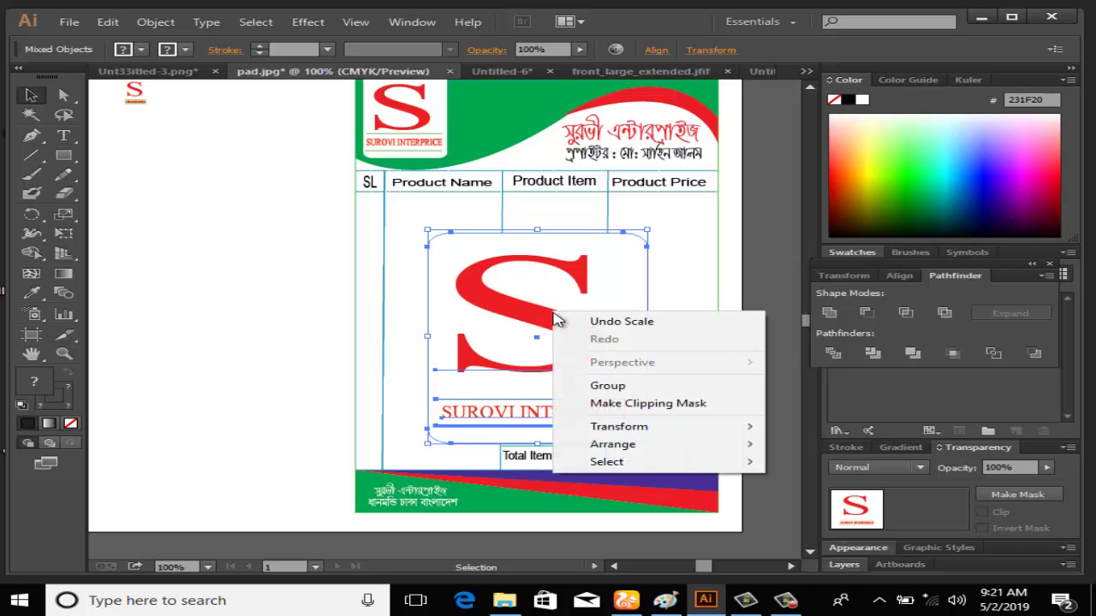
pyautogui.moveTo(619, 444)
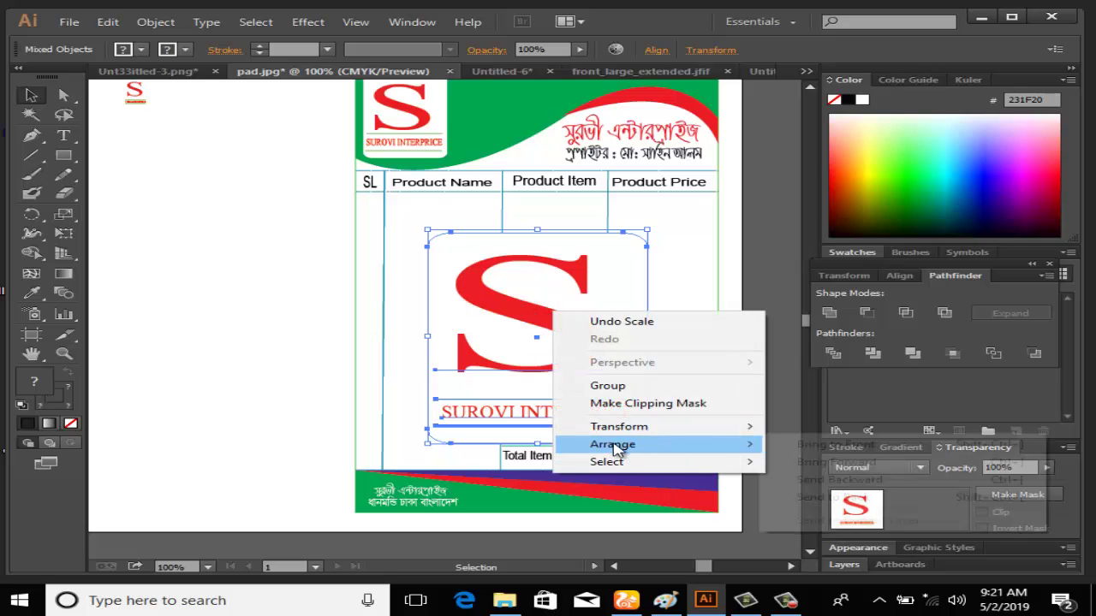
pyautogui.click(834, 497)
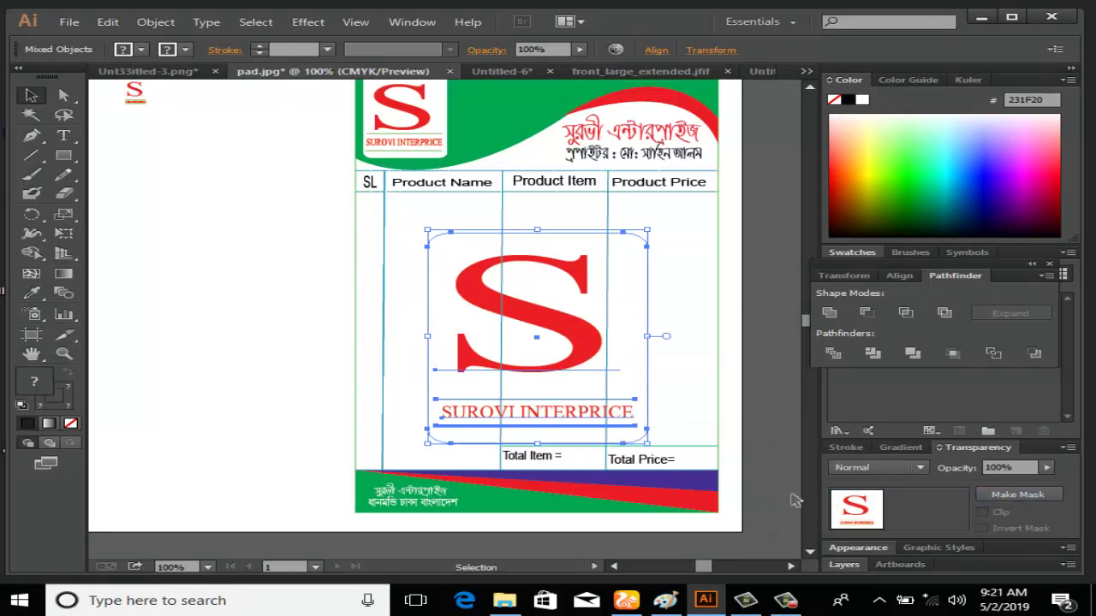
# Fade the enlarged logo into a watermark by lowering its opacity to 15%.
pyautogui.click(901, 448)
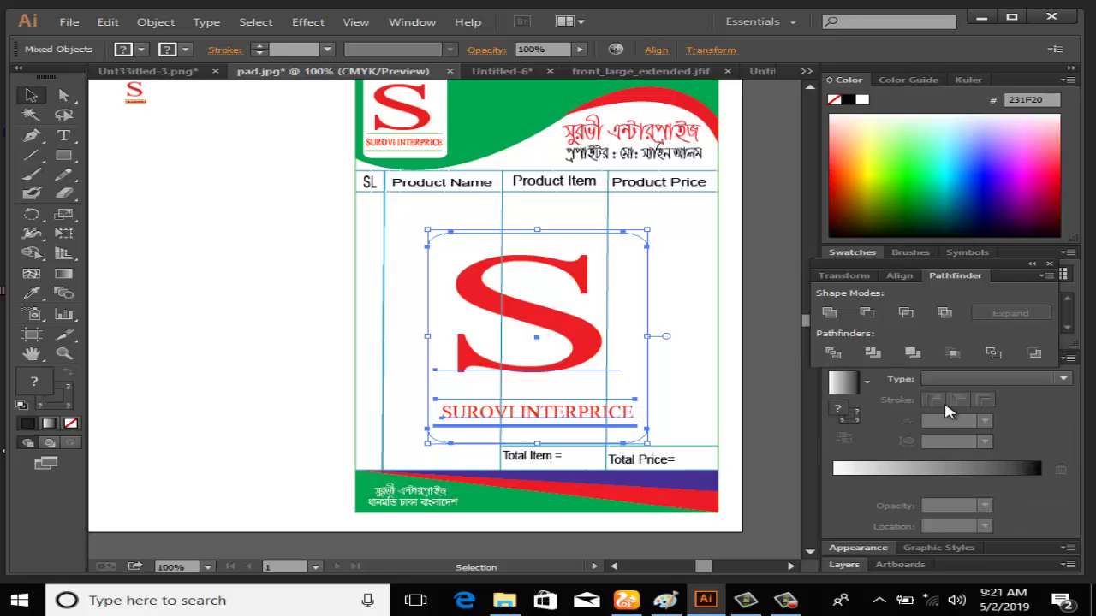
pyautogui.click(845, 276)
pyautogui.click(910, 253)
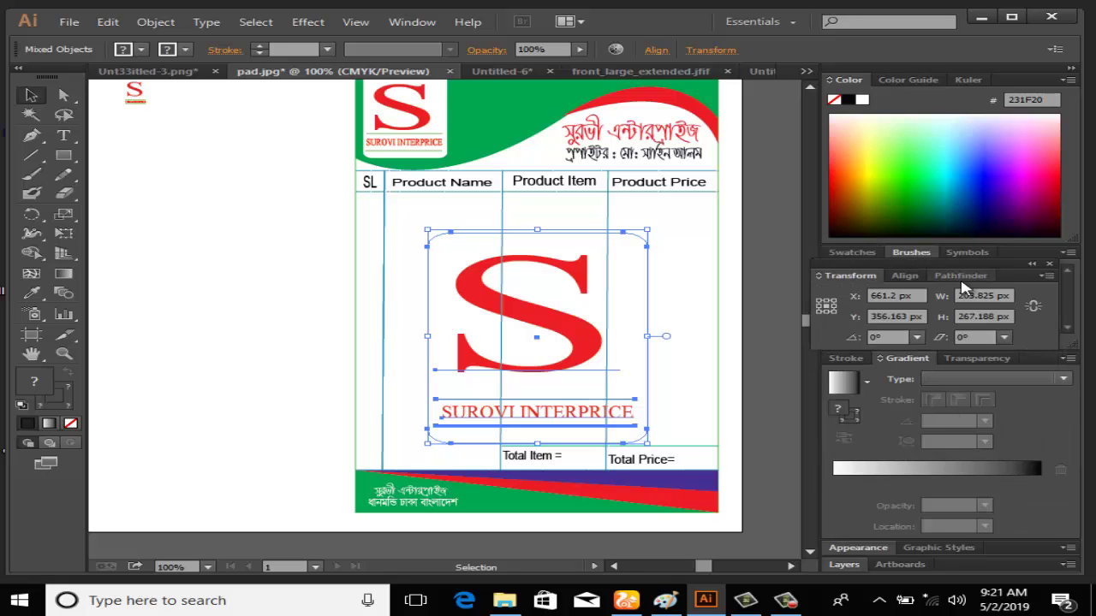
pyautogui.click(977, 358)
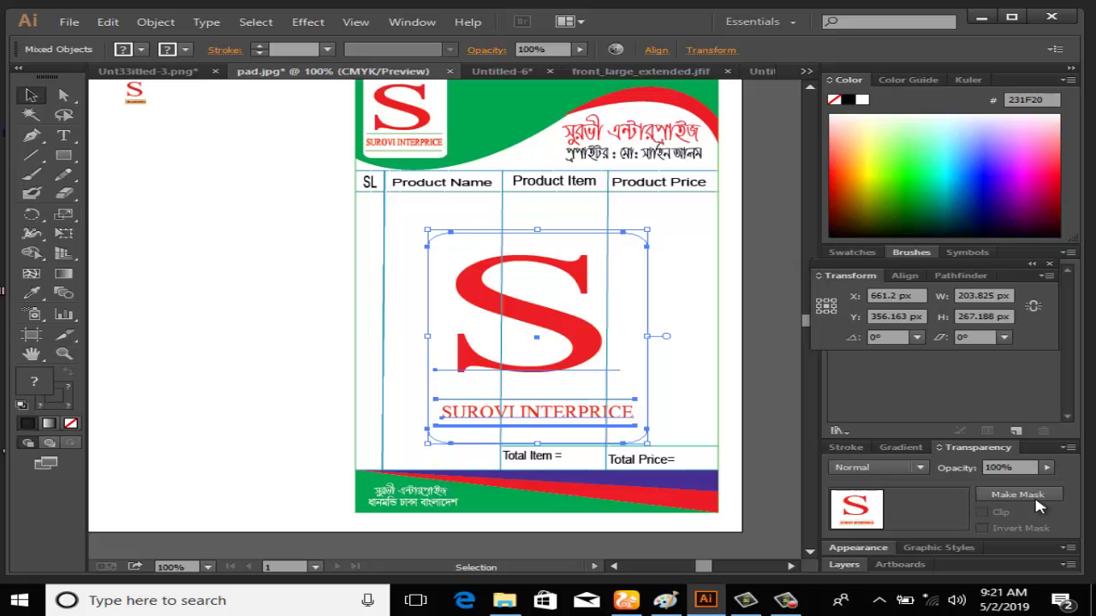
pyautogui.click(1046, 467)
pyautogui.moveTo(1046, 486); pyautogui.dragTo(966, 485)
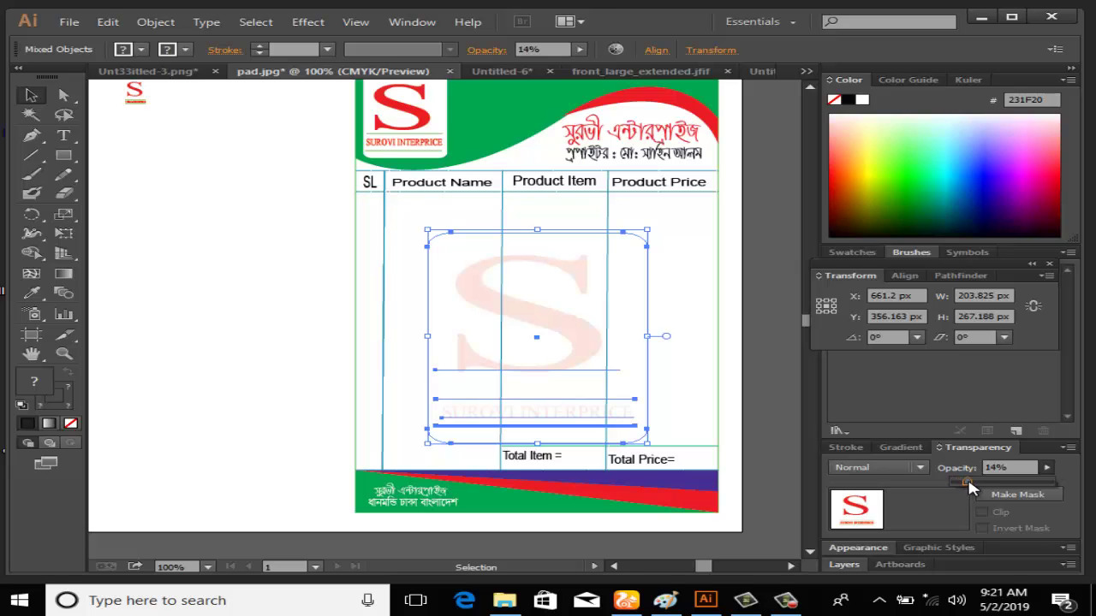
pyautogui.click(184, 334)
# Delete the leftover small logo from the empty area beside the invoice.
pyautogui.scroll(-3, 176, 328)
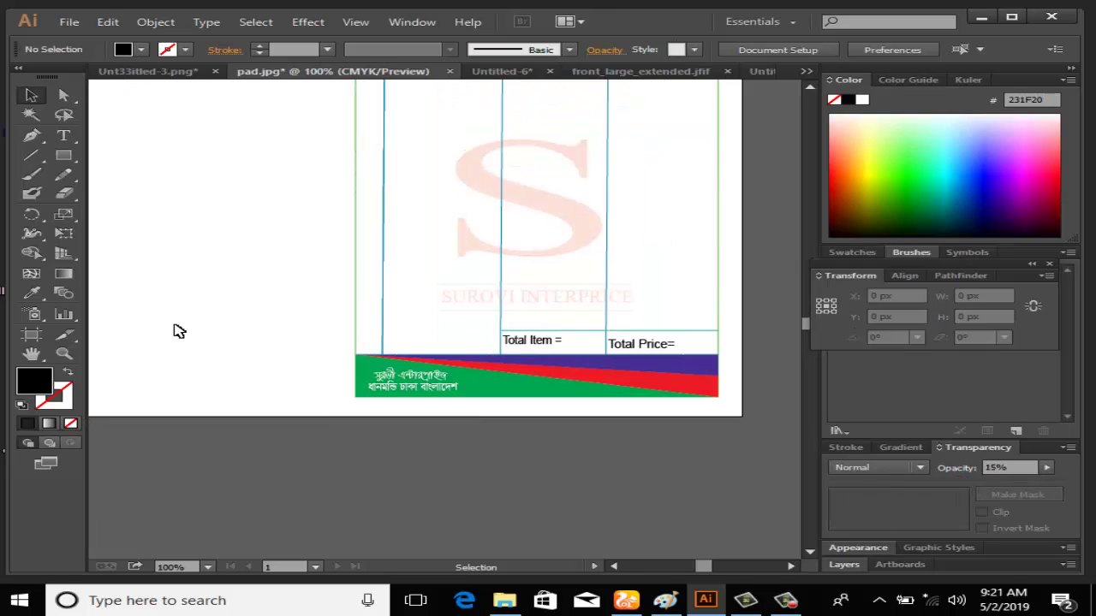
pyautogui.scroll(5, 176, 328)
pyautogui.scroll(-1, 167, 323)
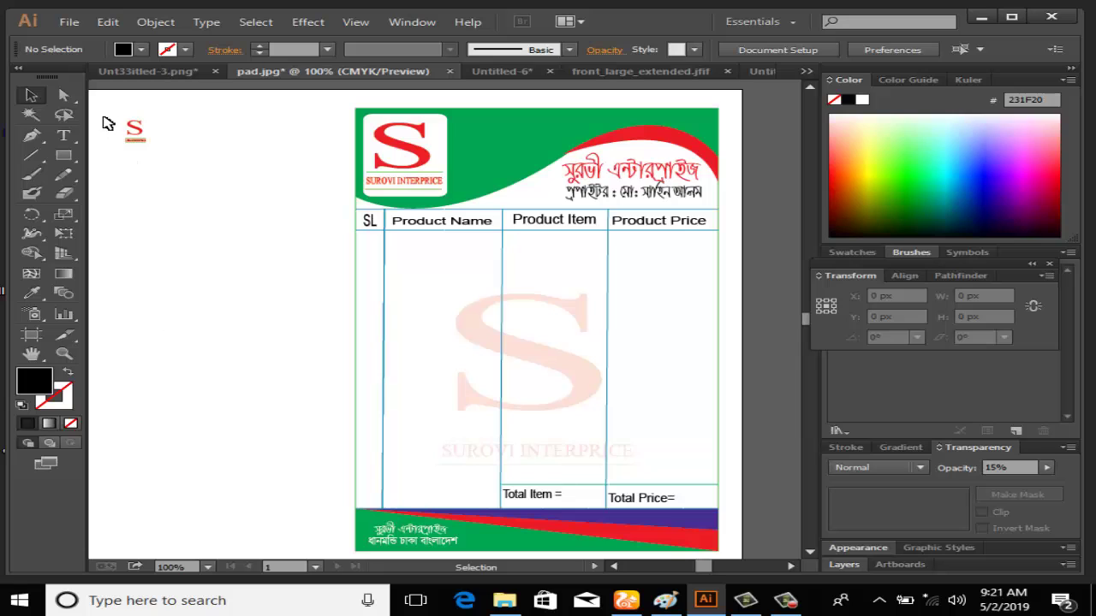
pyautogui.moveTo(108, 115); pyautogui.dragTo(183, 172)
pyautogui.press('Delete')
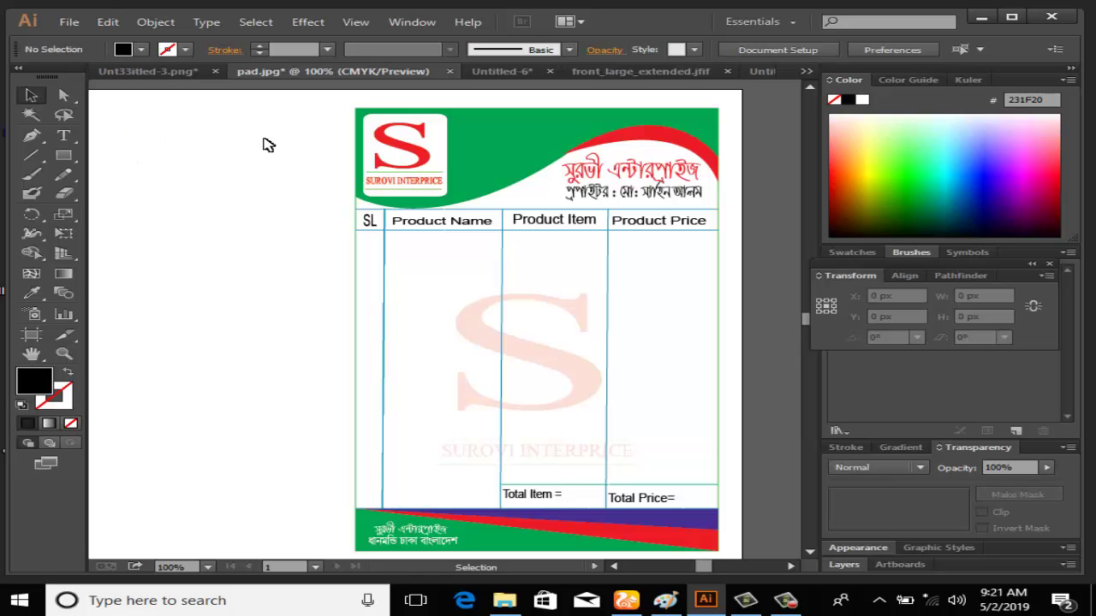
# Move the entire finished invoice left and slightly up, toward the middle of the artboard.
pyautogui.moveTo(288, 118); pyautogui.dragTo(648, 396)
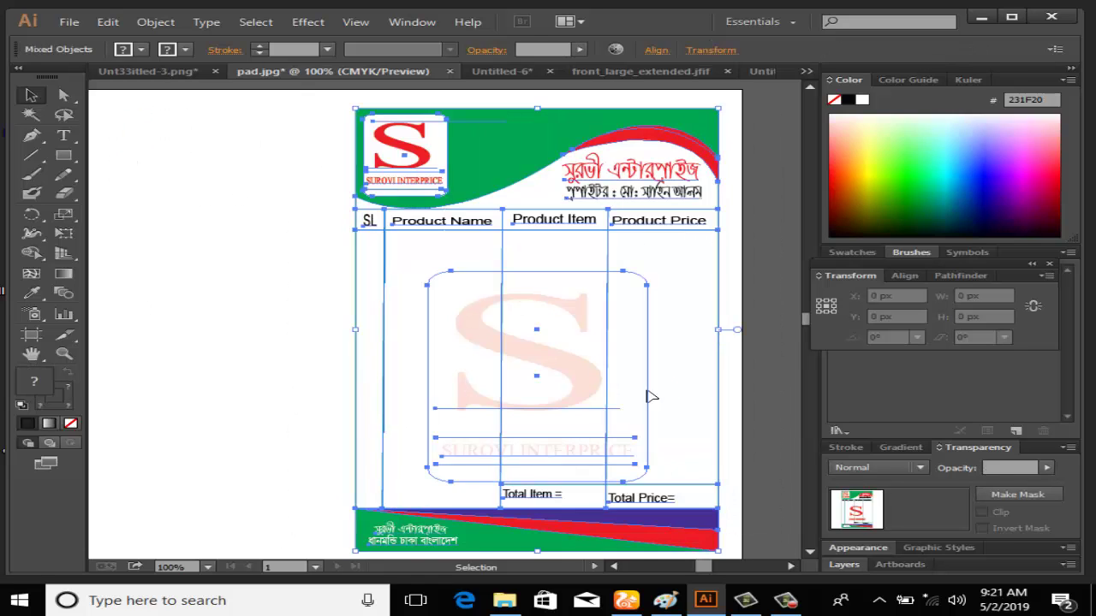
pyautogui.moveTo(561, 225); pyautogui.dragTo(465, 219)
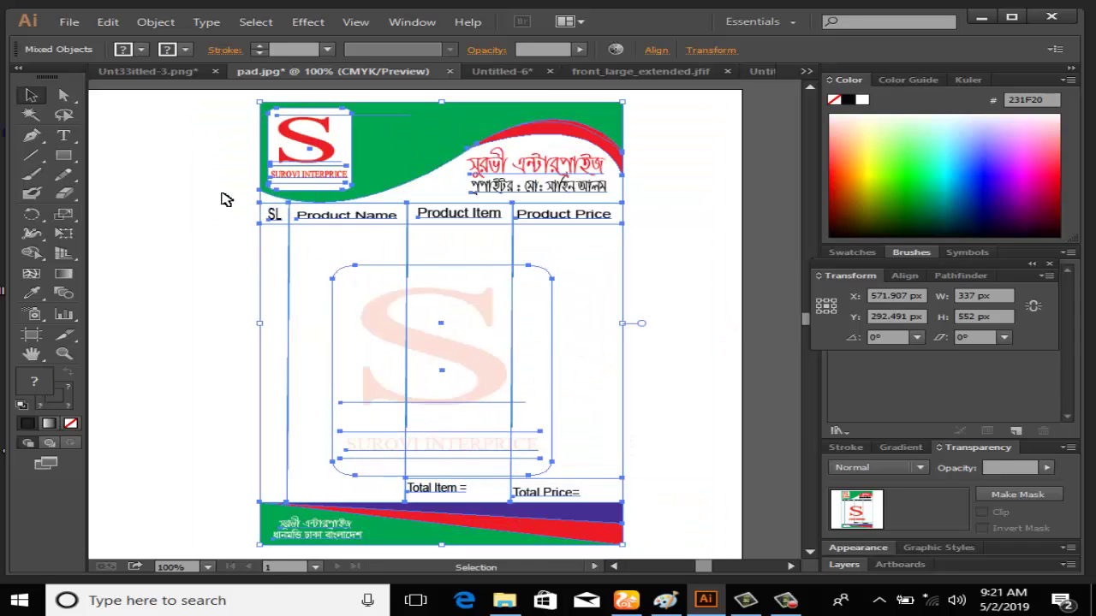
pyautogui.click(127, 235)
pyautogui.scroll(-3, 128, 234)
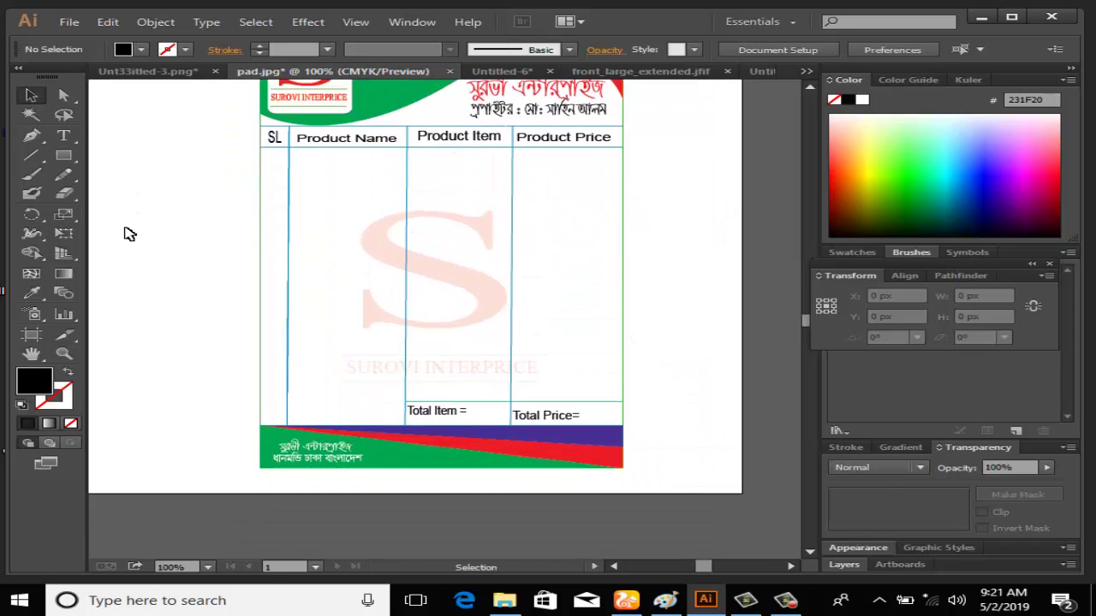
pyautogui.scroll(3, 129, 235)
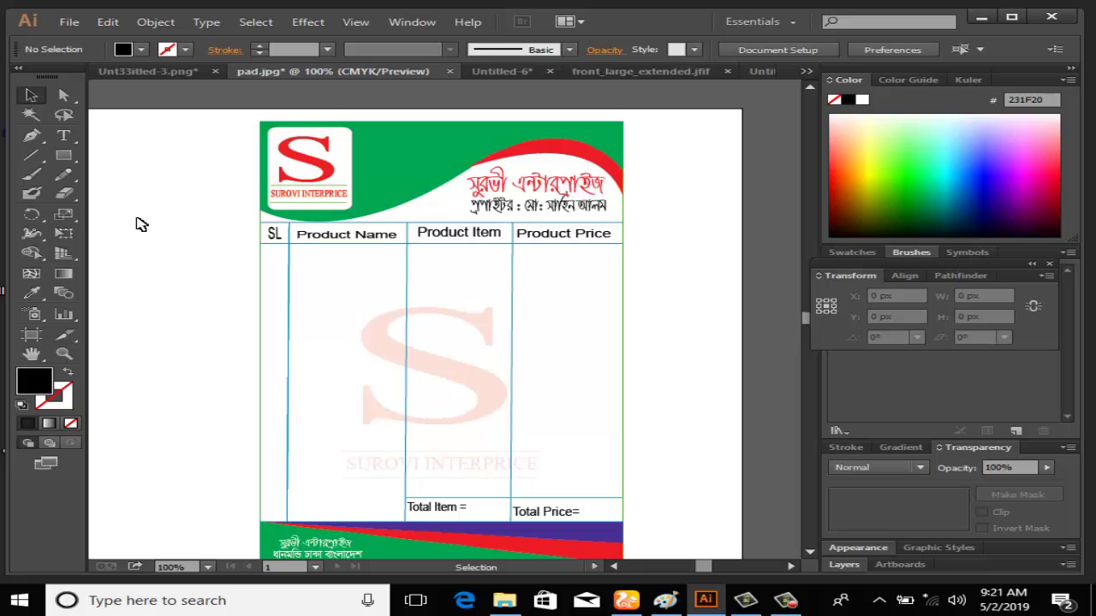